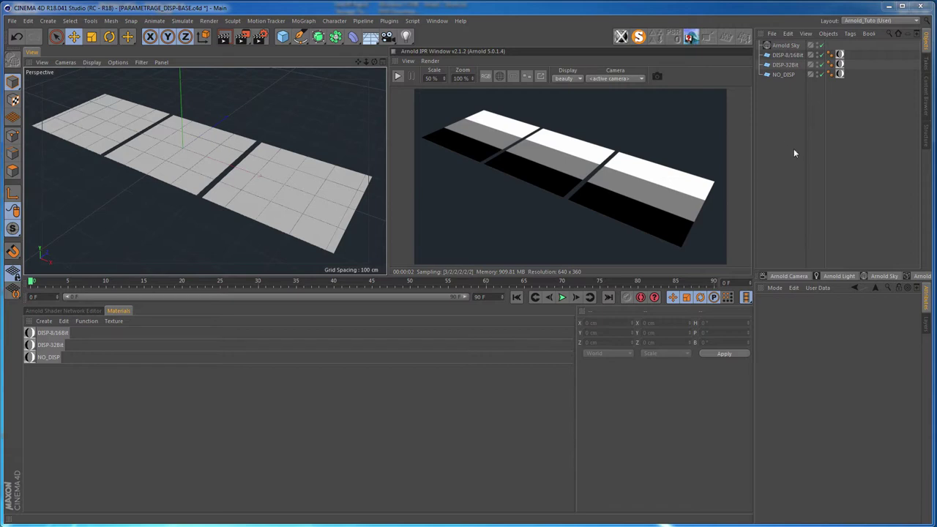
# - Select the NO_DISP plane, step through the materials, then reselect NO_DISP to view its attributes
pyautogui.click(783, 74)
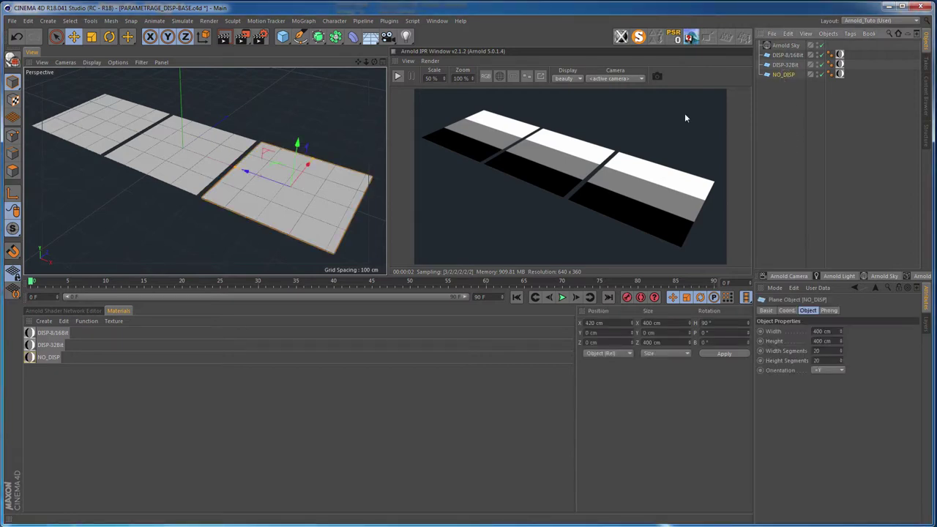
pyautogui.click(48, 356)
pyautogui.press('Up')
pyautogui.press('Up')
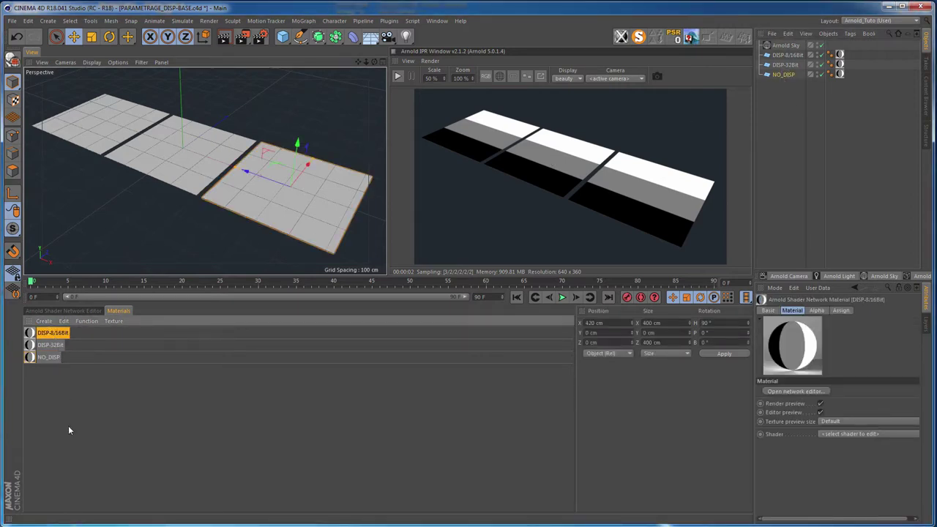
pyautogui.click(782, 74)
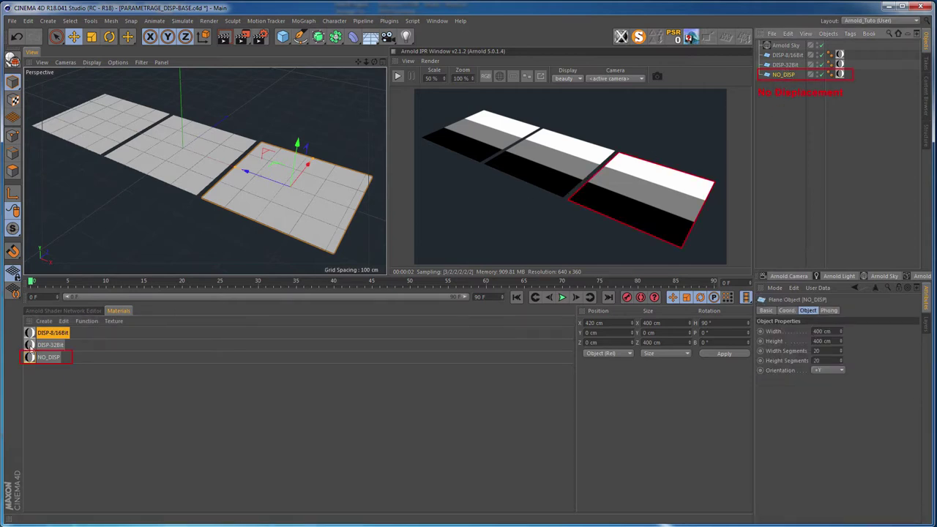
# - Open the DISP-32Bit material's shader network and search for the displacement shader
pyautogui.click(46, 346)
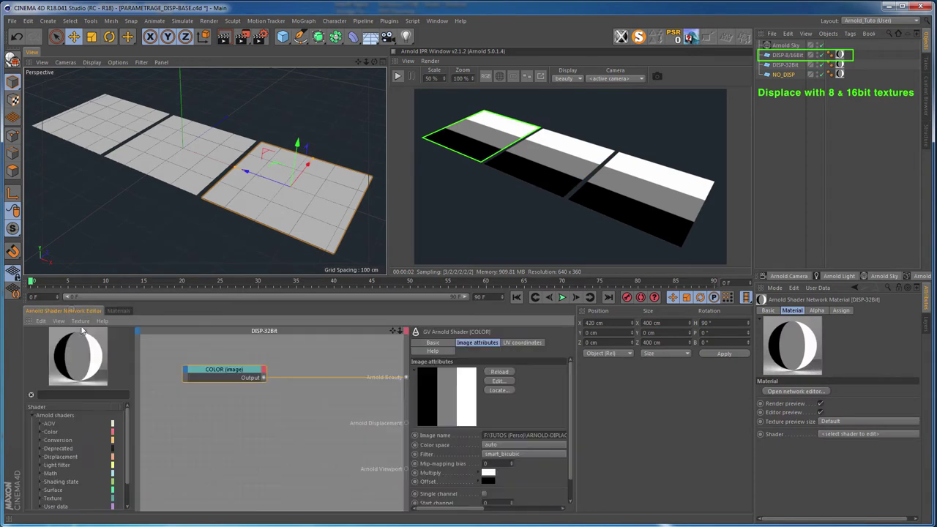
pyautogui.moveTo(204, 382); pyautogui.dragTo(232, 380)
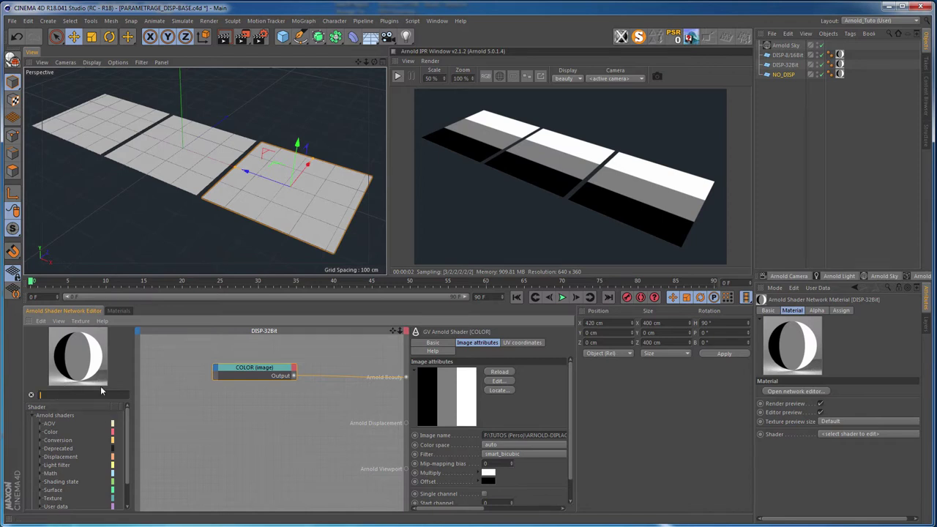
pyautogui.write('dipl')
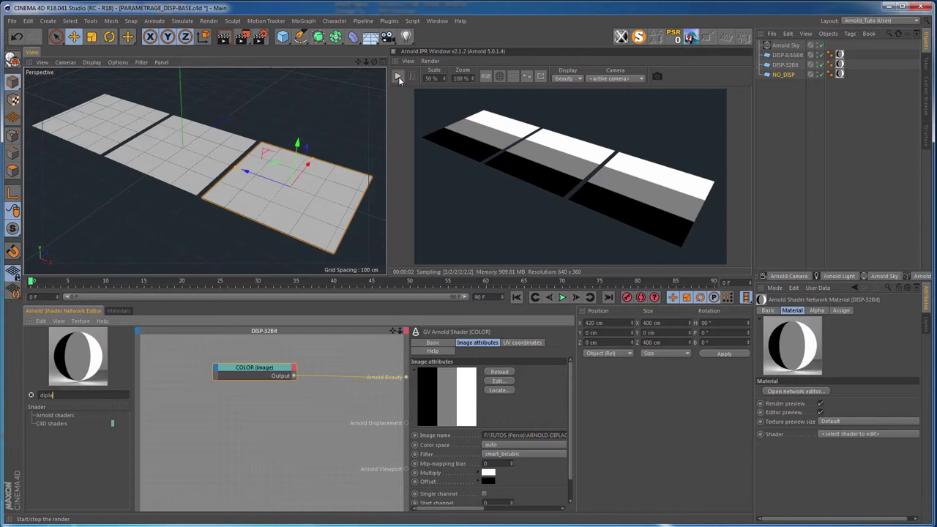
pyautogui.click(397, 76)
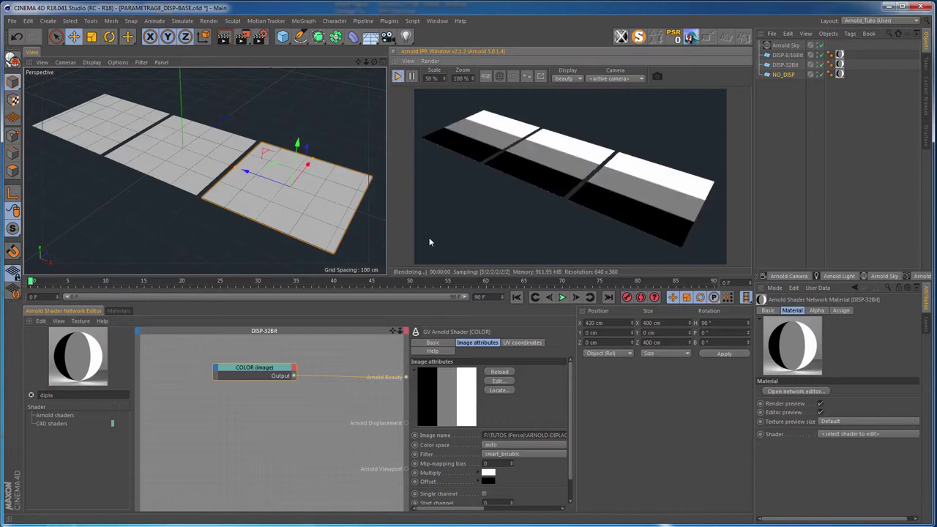
pyautogui.click(57, 395)
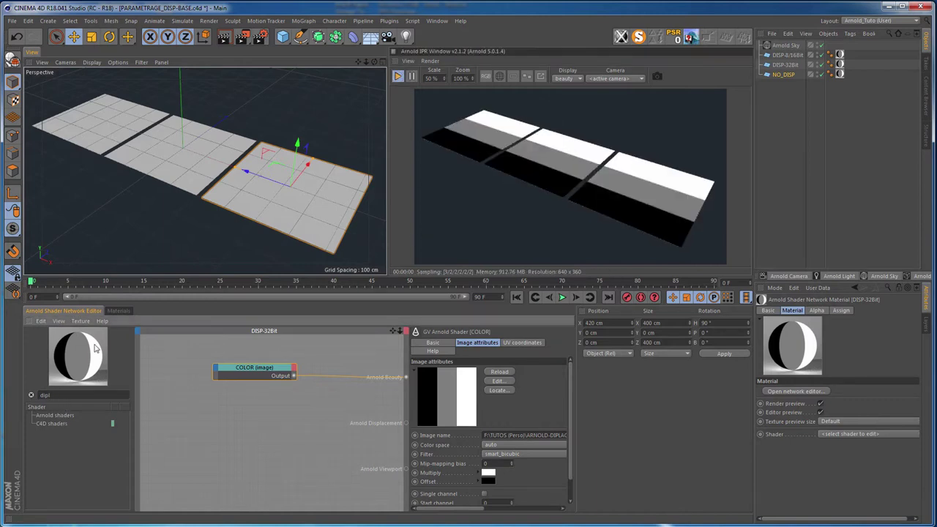
pyautogui.press('BackSpace')
pyautogui.press('BackSpace')
pyautogui.write('s')
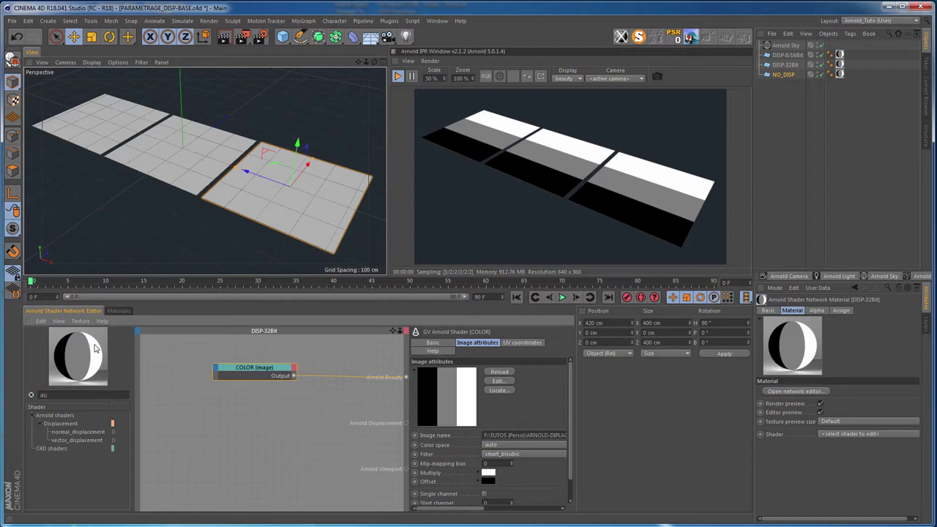
# - Feed the STRIPES_DISP_height.exr image through normal_displacement into Arnold Displacement
pyautogui.moveTo(64, 433); pyautogui.dragTo(277, 444)
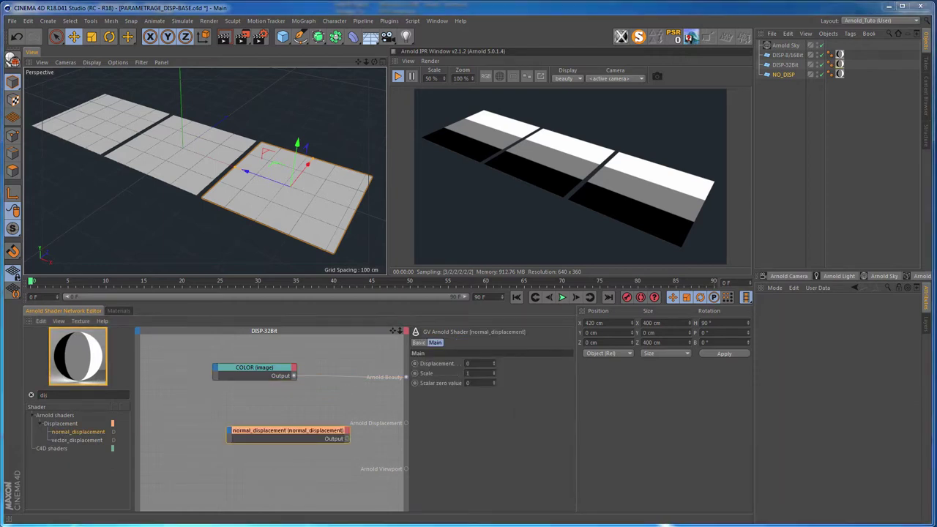
pyautogui.moveTo(219, 388); pyautogui.dragTo(179, 439)
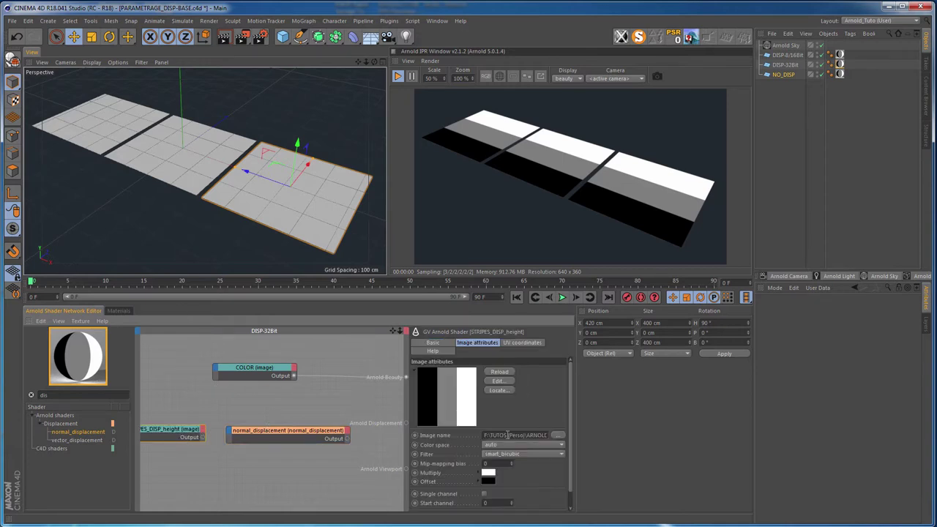
pyautogui.moveTo(508, 434); pyautogui.dragTo(576, 435)
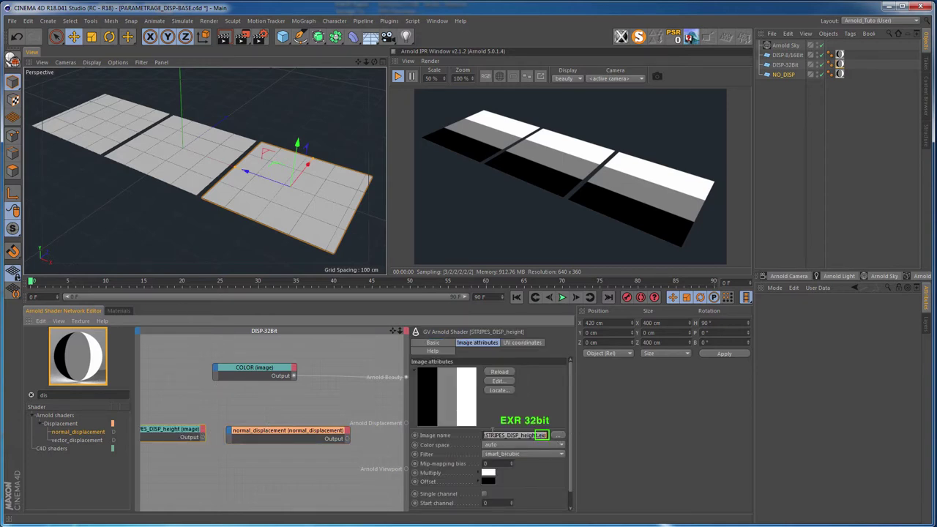
pyautogui.moveTo(203, 438); pyautogui.dragTo(276, 440)
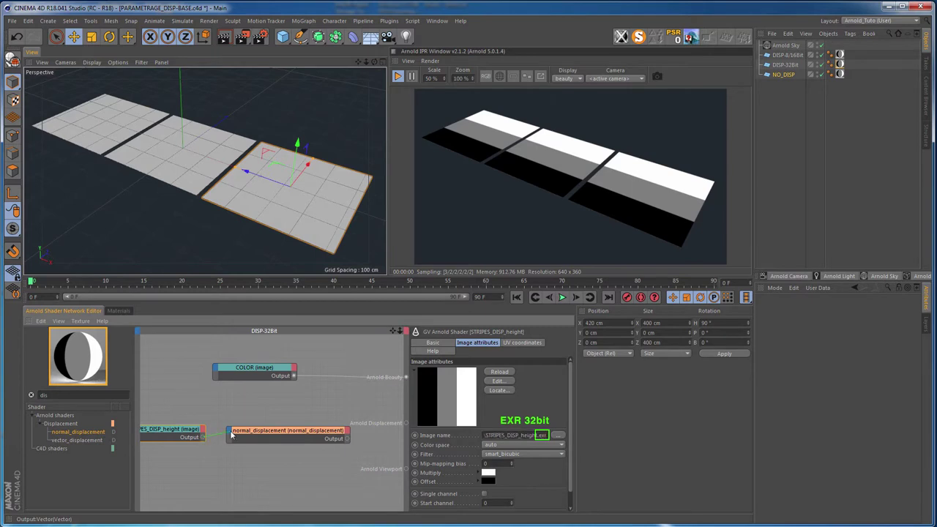
pyautogui.click(274, 437)
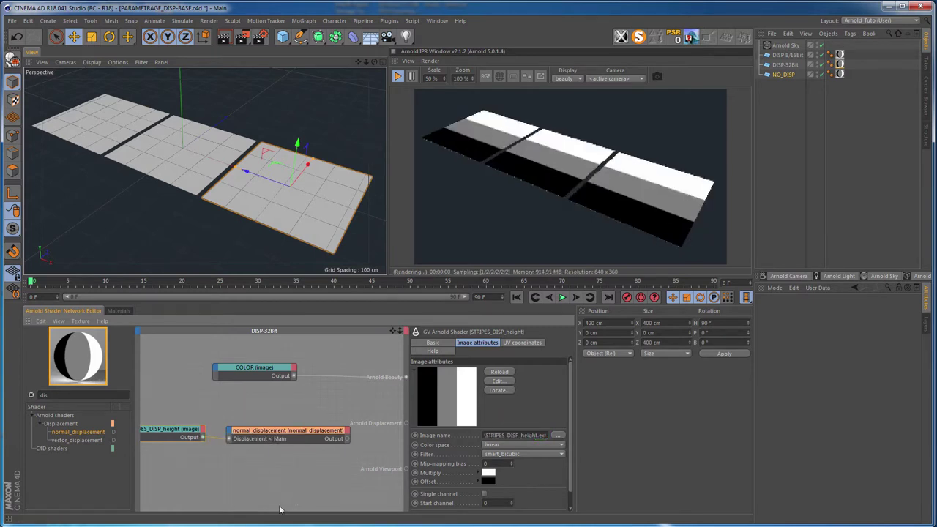
pyautogui.moveTo(348, 439); pyautogui.dragTo(407, 423)
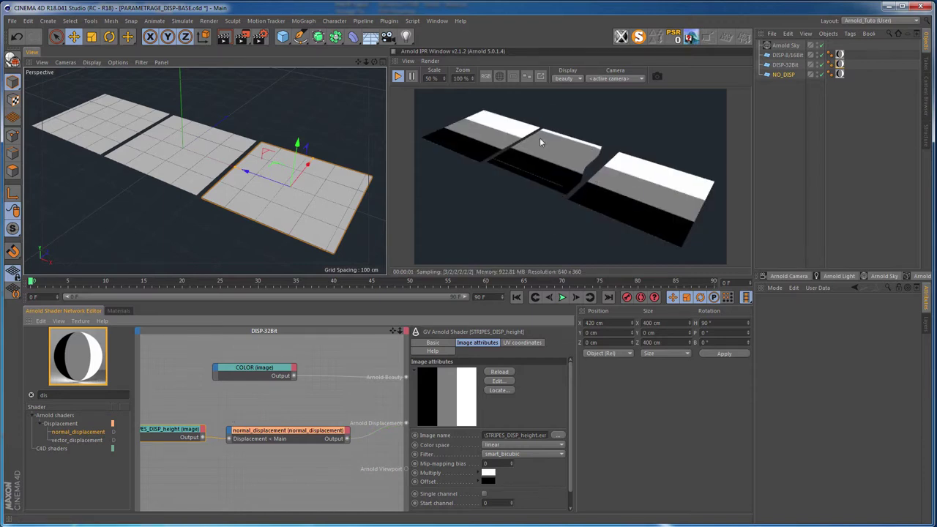
# - Add Arnold parameters to the DISP-32Bit plane with bounds padding 1
pyautogui.click(785, 64)
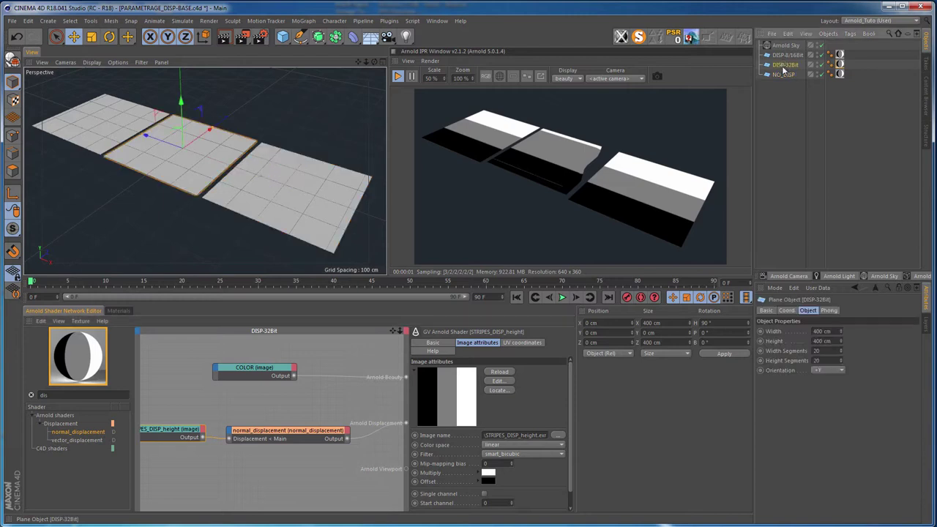
pyautogui.rightClick(784, 66)
pyautogui.moveTo(809, 78)
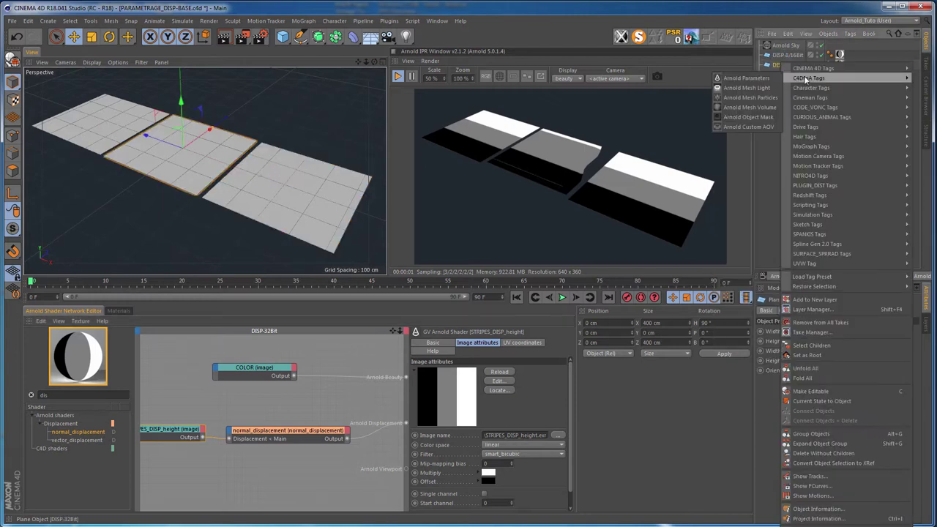
pyautogui.click(753, 79)
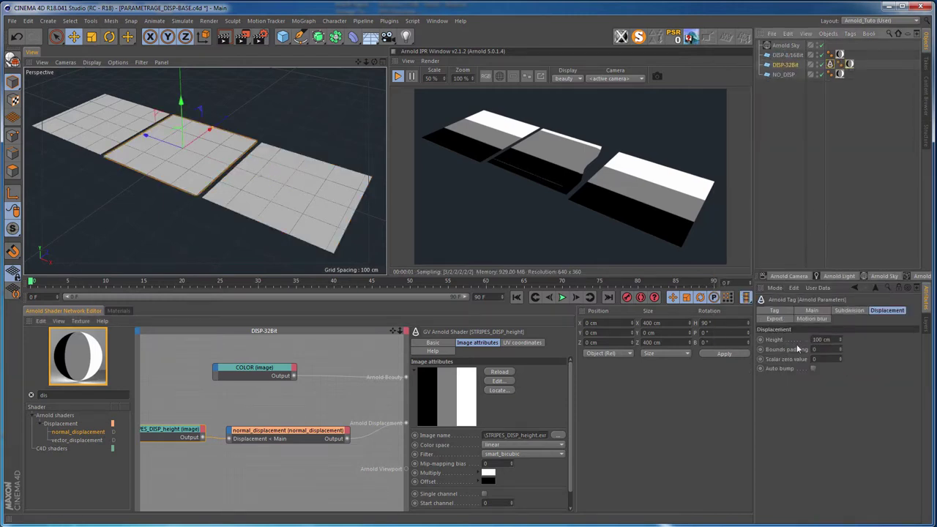
pyautogui.doubleClick(823, 350)
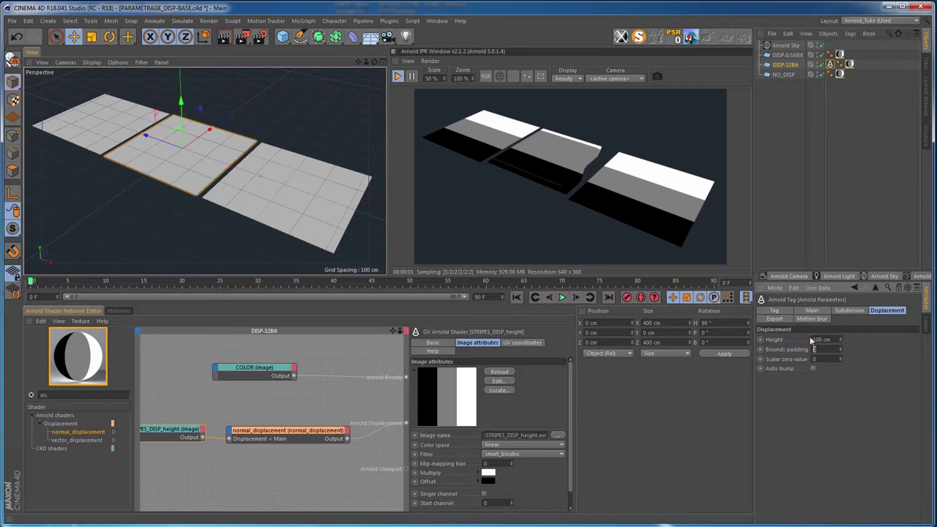
pyautogui.write('1')
pyautogui.press('Return')
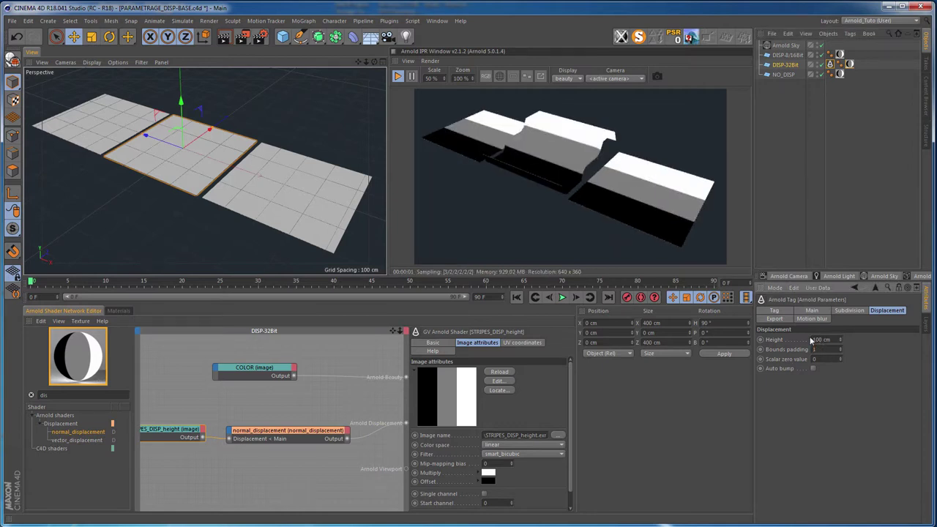
# - Set the plane's subdivision to linear with 3 iterations
pyautogui.click(850, 310)
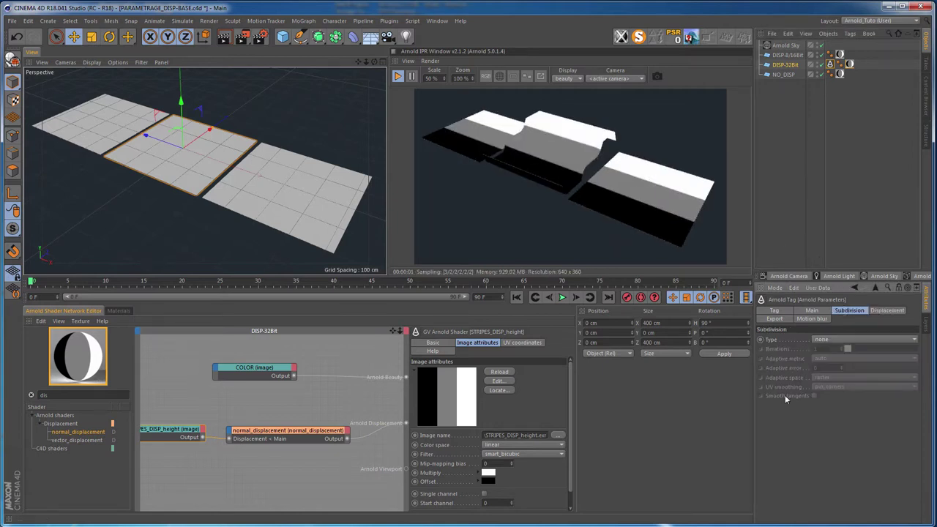
pyautogui.click(816, 341)
pyautogui.click(826, 355)
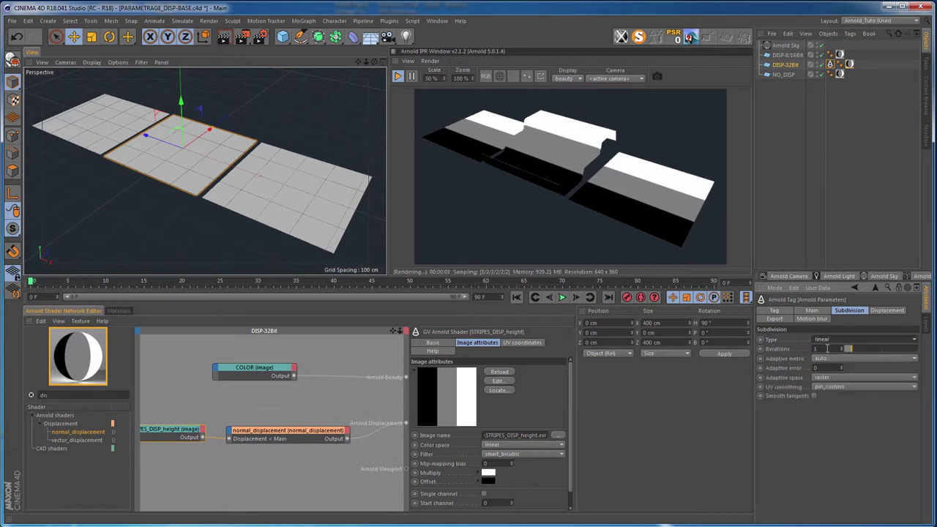
pyautogui.click(827, 348)
pyautogui.write('3')
pyautogui.press('Return')
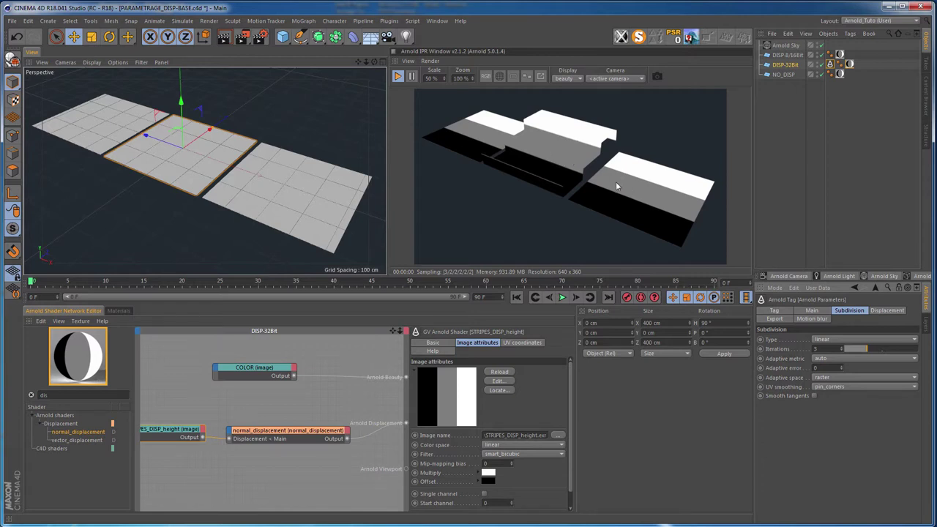
pyautogui.moveTo(309, 218)
pyautogui.keyDown('alt'); pyautogui.mouseDown()
pyautogui.moveTo(245, 165)
pyautogui.moveTo(286, 205)
pyautogui.mouseUp(); pyautogui.keyUp('alt')
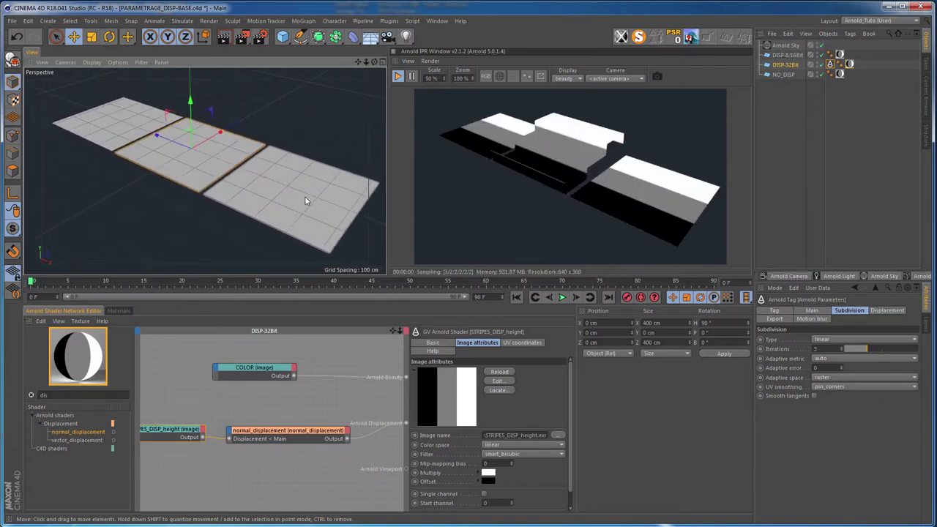
# - Set the normal_displacement node's scalar zero value to 0.5
pyautogui.click(272, 439)
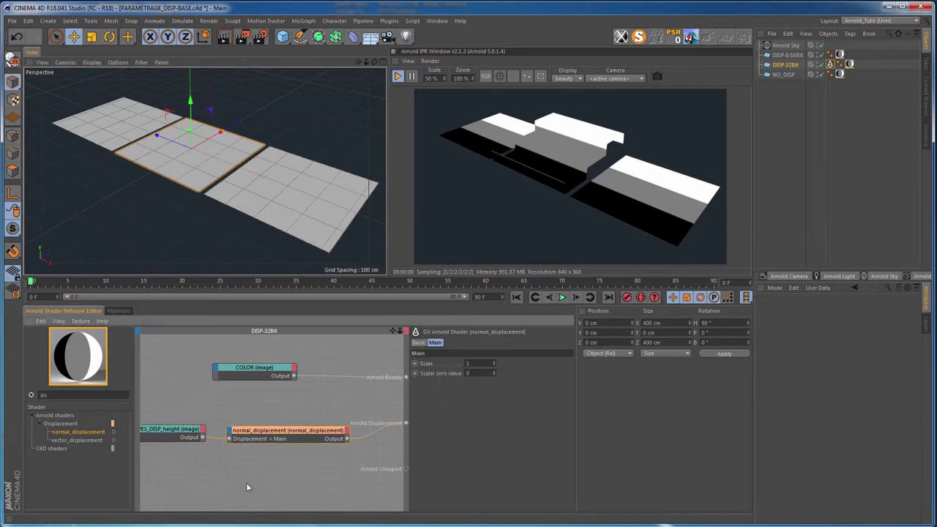
pyautogui.press('Return')
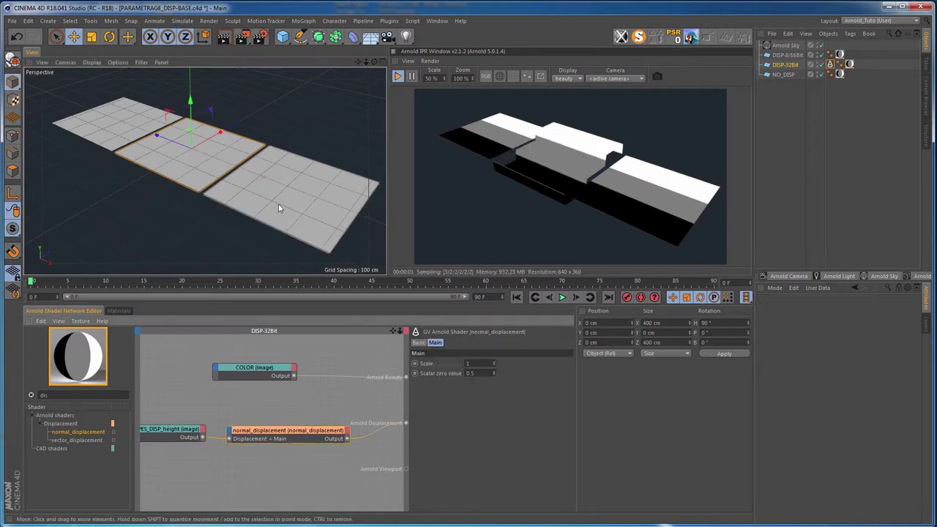
pyautogui.moveTo(284, 206)
pyautogui.keyDown('alt'); pyautogui.mouseDown()
pyautogui.moveTo(399, 195)
pyautogui.moveTo(241, 234)
pyautogui.moveTo(280, 217)
pyautogui.moveTo(265, 241)
pyautogui.moveTo(254, 237)
pyautogui.mouseUp(); pyautogui.keyUp('alt')
# - Set the STRIPES_DISP_height image node's colour space to linear
pyautogui.click(175, 430)
pyautogui.moveTo(155, 470); pyautogui.dragTo(198, 443, button='middle')
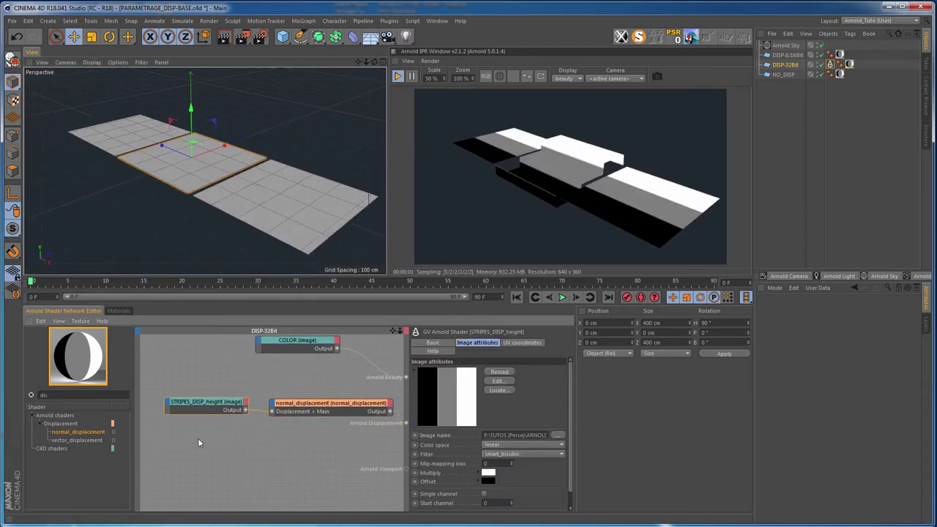
pyautogui.click(493, 447)
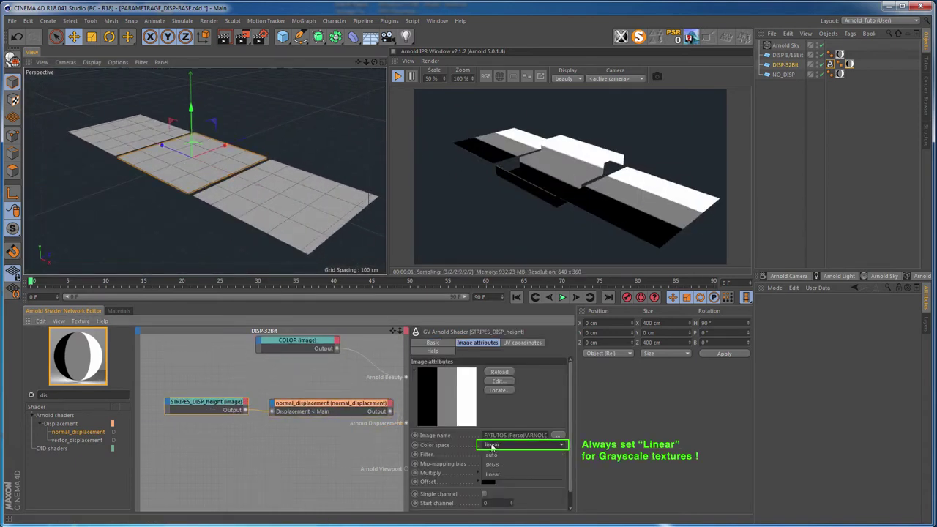
pyautogui.click(491, 455)
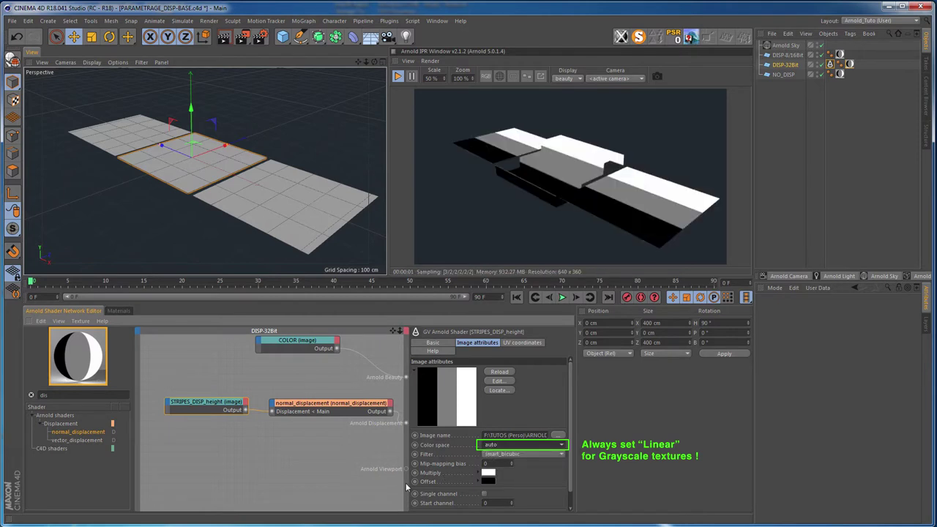
pyautogui.click(492, 446)
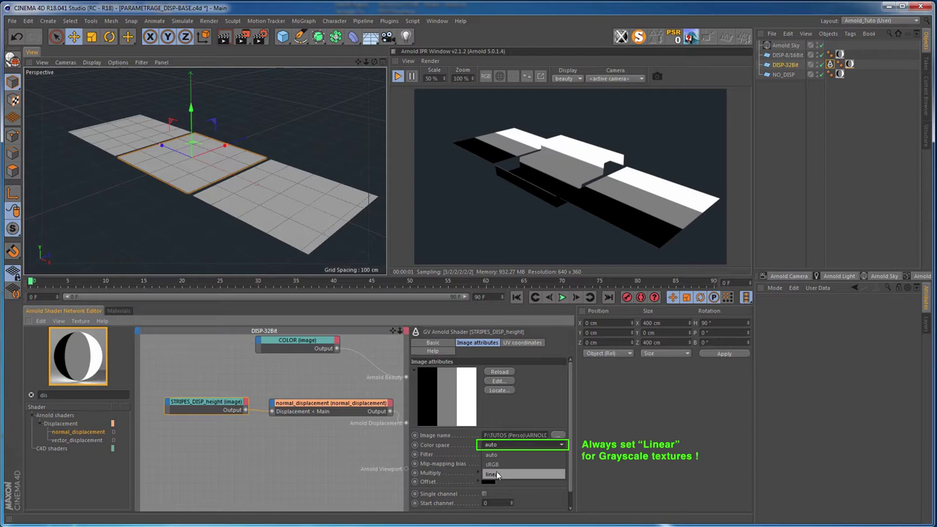
pyautogui.click(497, 476)
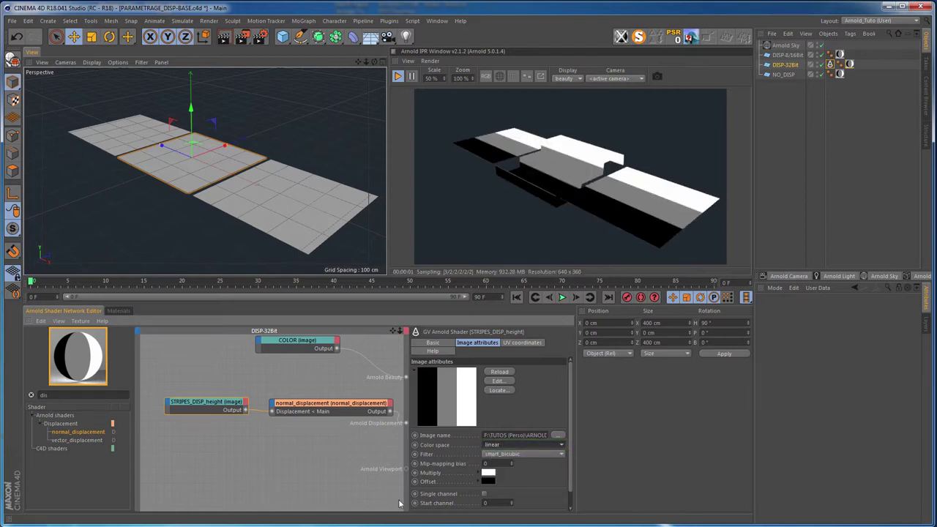
# - Open the DISP-8/16Bit material's network and wire a normal_displacement into Arnold Displacement
pyautogui.click(268, 461)
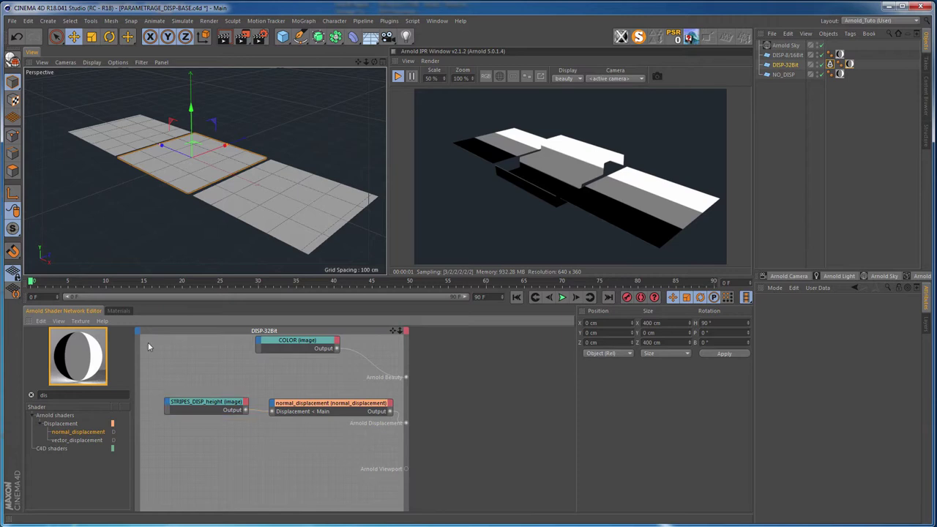
pyautogui.click(119, 311)
pyautogui.click(48, 333)
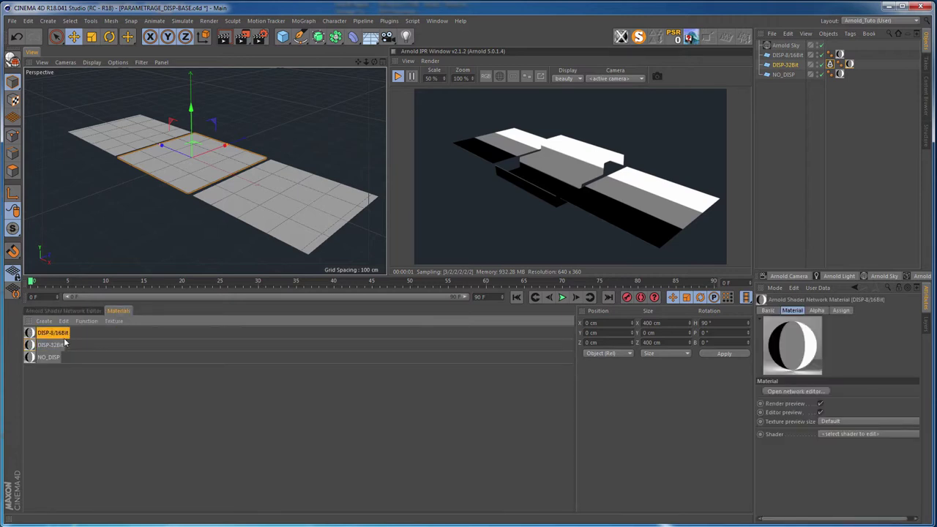
pyautogui.click(49, 314)
pyautogui.moveTo(76, 432); pyautogui.dragTo(248, 436)
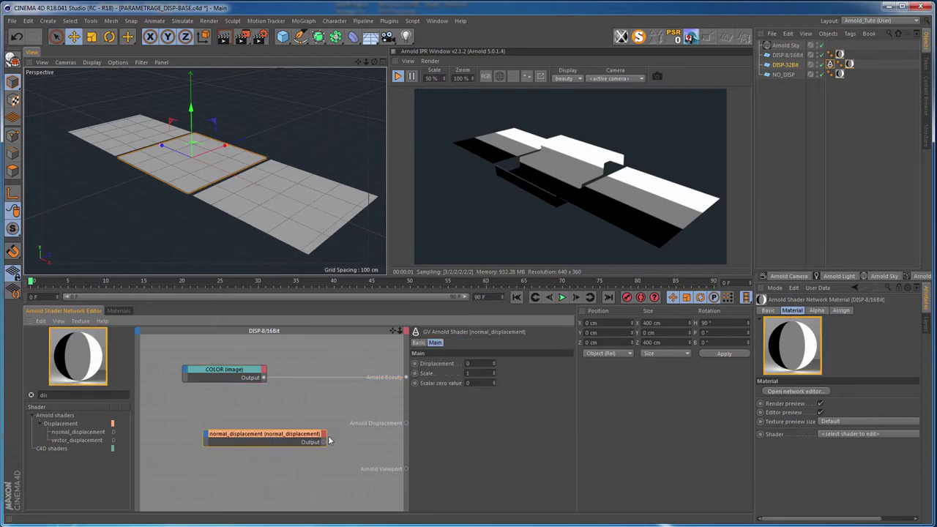
pyautogui.moveTo(323, 442); pyautogui.dragTo(407, 423)
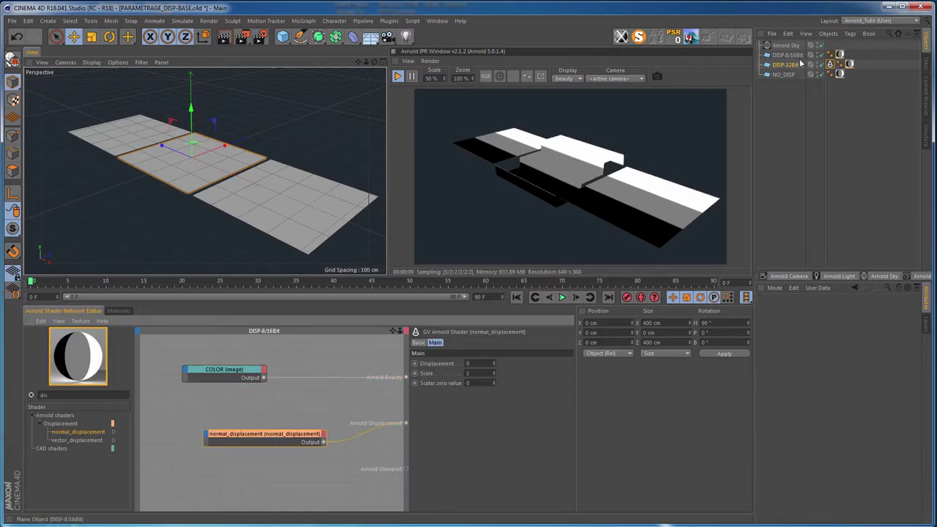
pyautogui.click(829, 64)
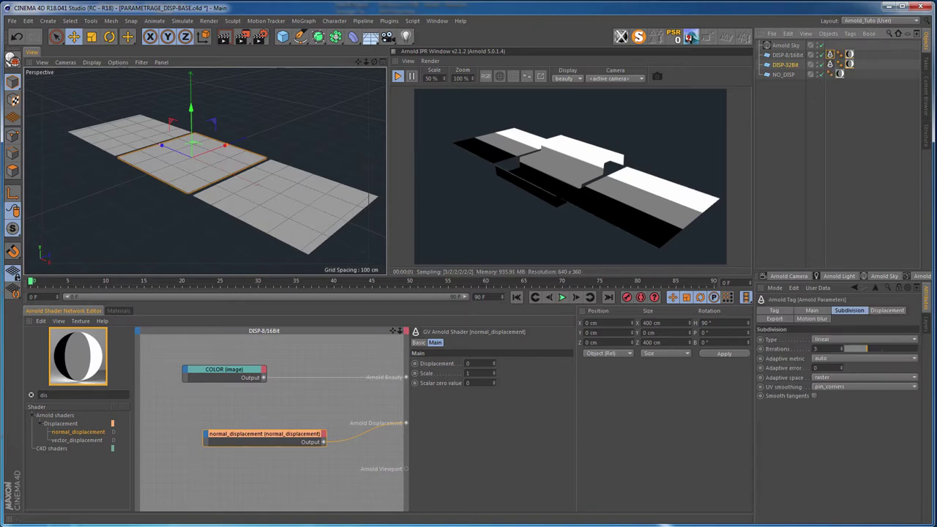
# - Connect the 8-bit STRIPES_DISP_height image to normal_displacement's displacement input
pyautogui.moveTo(0, 432); pyautogui.dragTo(168, 432)
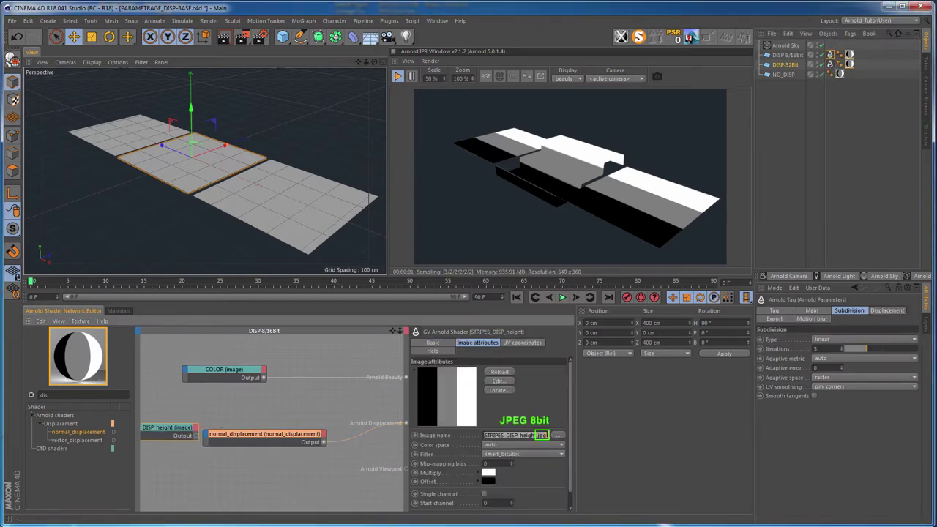
pyautogui.moveTo(218, 432); pyautogui.dragTo(282, 393, button='middle')
pyautogui.moveTo(234, 391)
pyautogui.mouseDown()
pyautogui.moveTo(174, 397)
pyautogui.moveTo(276, 399)
pyautogui.mouseUp()
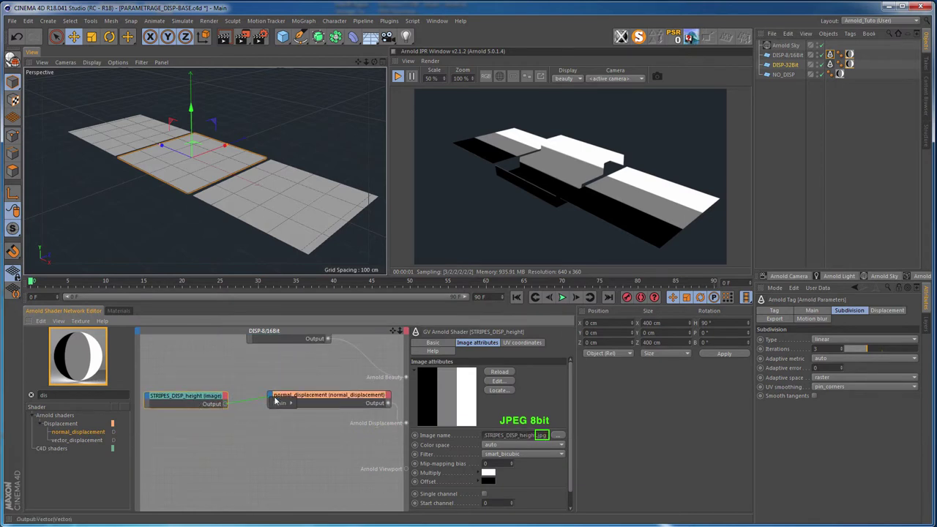
pyautogui.click(313, 394)
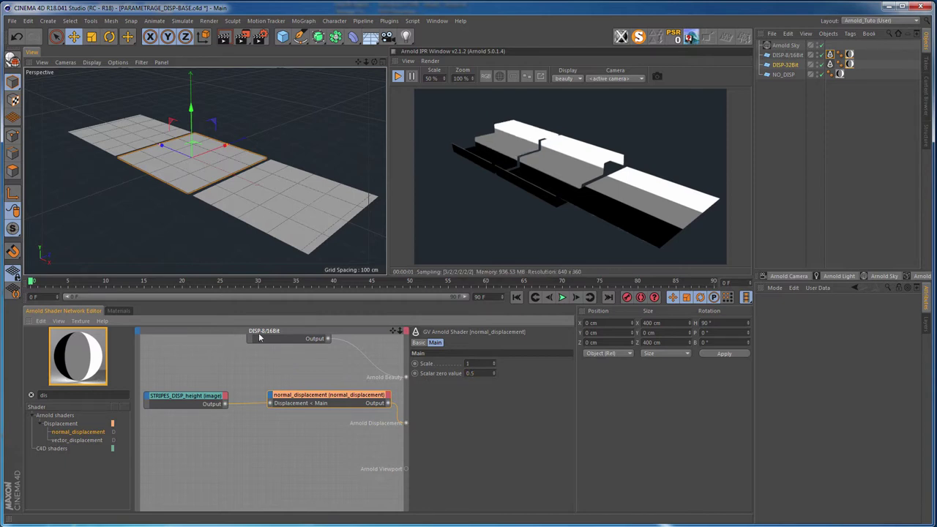
# - Compare the height image in sRGB, then set its colour space back to linear
pyautogui.click(197, 399)
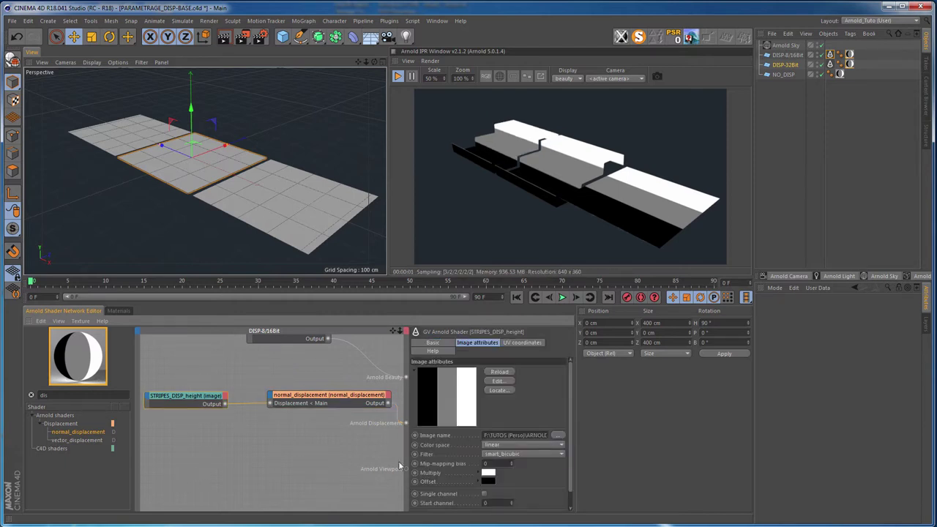
pyautogui.click(492, 446)
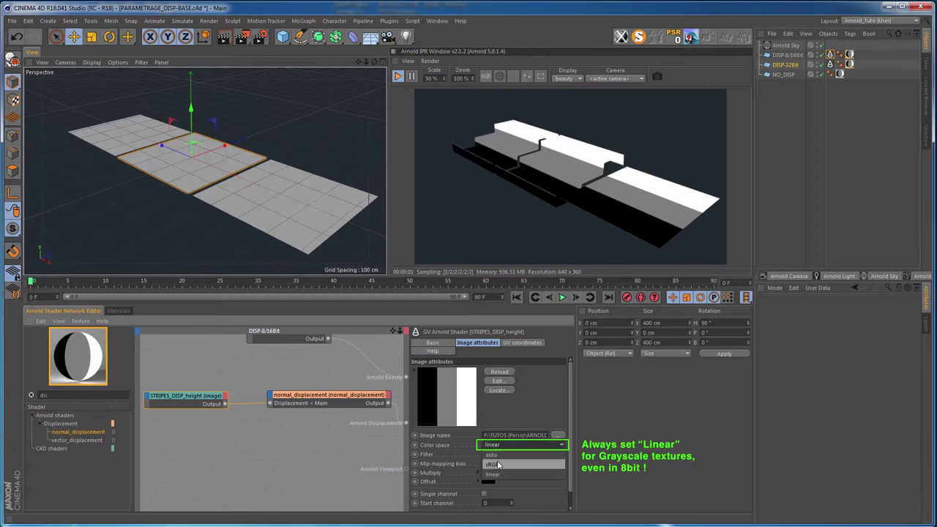
pyautogui.click(500, 464)
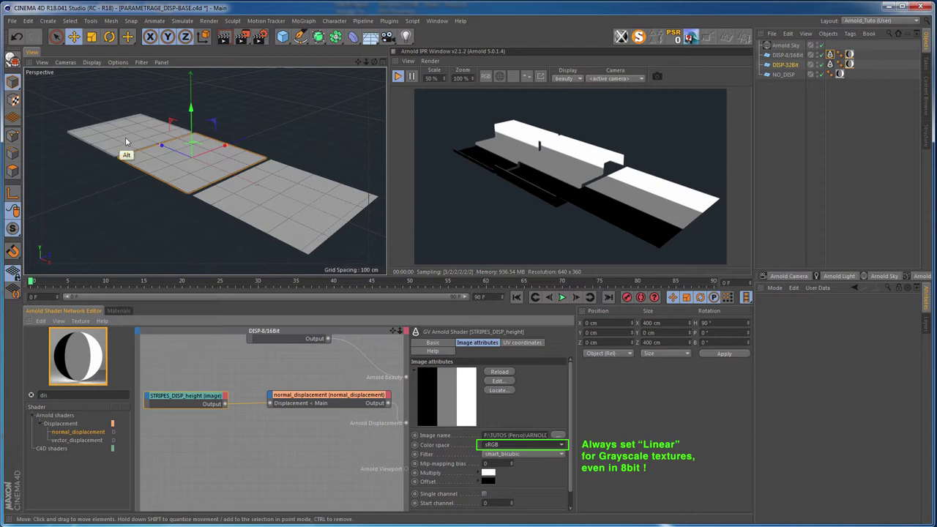
pyautogui.keyDown('alt'); pyautogui.click(158, 137); pyautogui.keyUp('alt')
pyautogui.moveTo(181, 139)
pyautogui.keyDown('alt'); pyautogui.mouseDown()
pyautogui.moveTo(319, 179)
pyautogui.moveTo(309, 172)
pyautogui.mouseUp(); pyautogui.keyUp('alt')
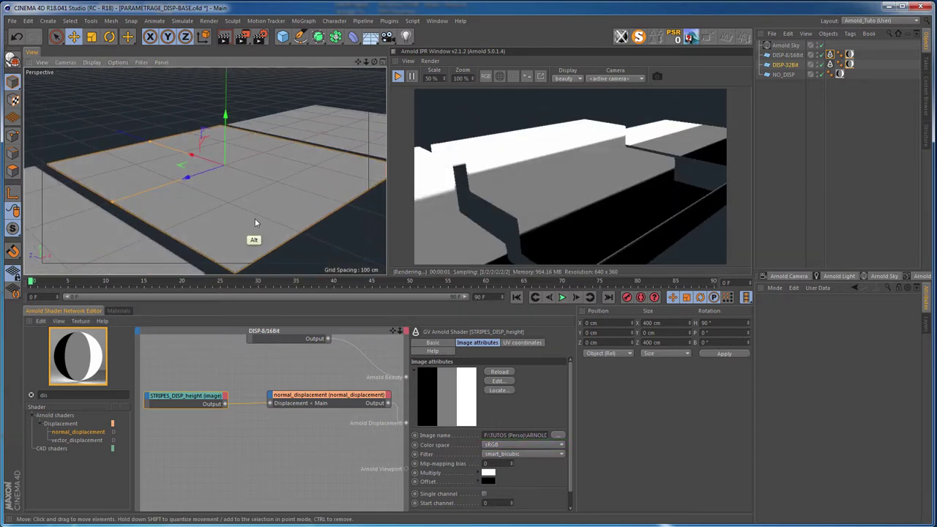
pyautogui.click(493, 445)
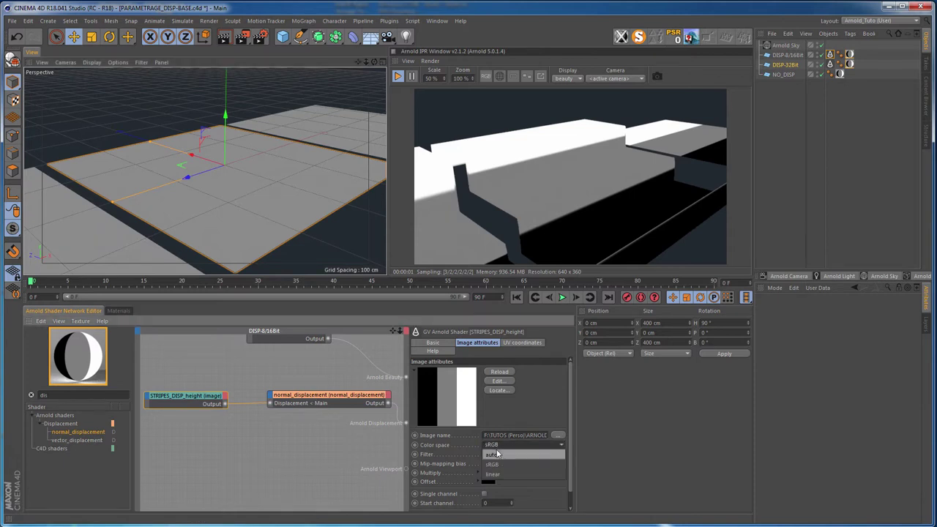
pyautogui.click(501, 463)
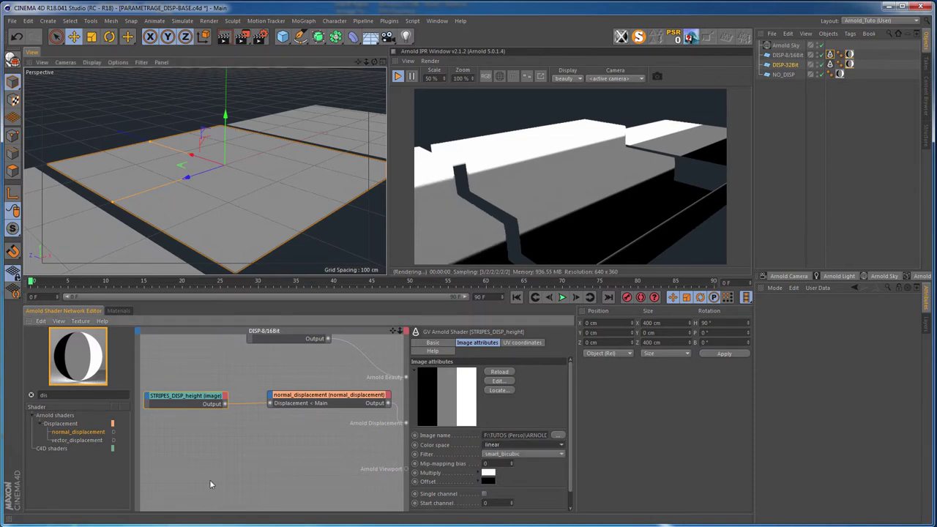
# - Add a second normal displacement, normal_displacement_01, wired into the displacement output
pyautogui.moveTo(249, 262)
pyautogui.keyDown('alt'); pyautogui.mouseDown()
pyautogui.moveTo(215, 232)
pyautogui.moveTo(222, 197)
pyautogui.moveTo(241, 203)
pyautogui.mouseUp(); pyautogui.keyUp('alt')
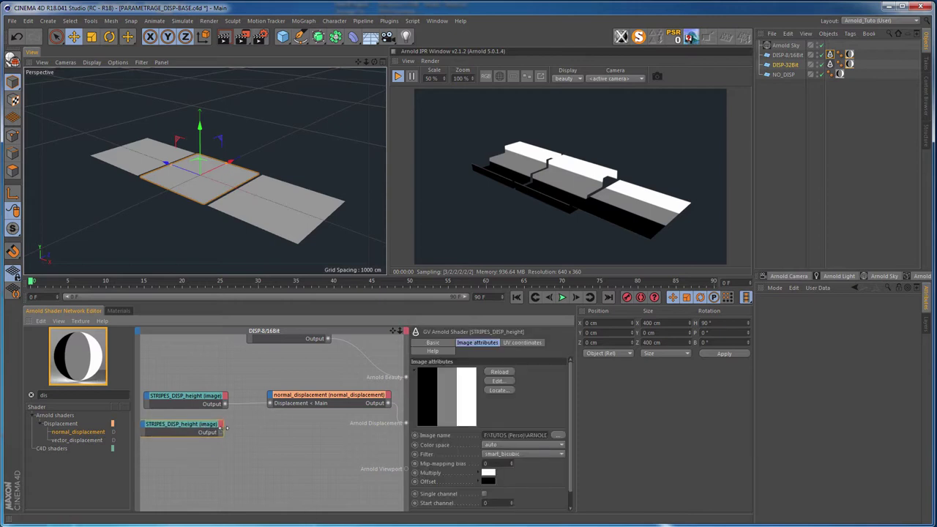
pyautogui.moveTo(220, 432); pyautogui.dragTo(269, 403)
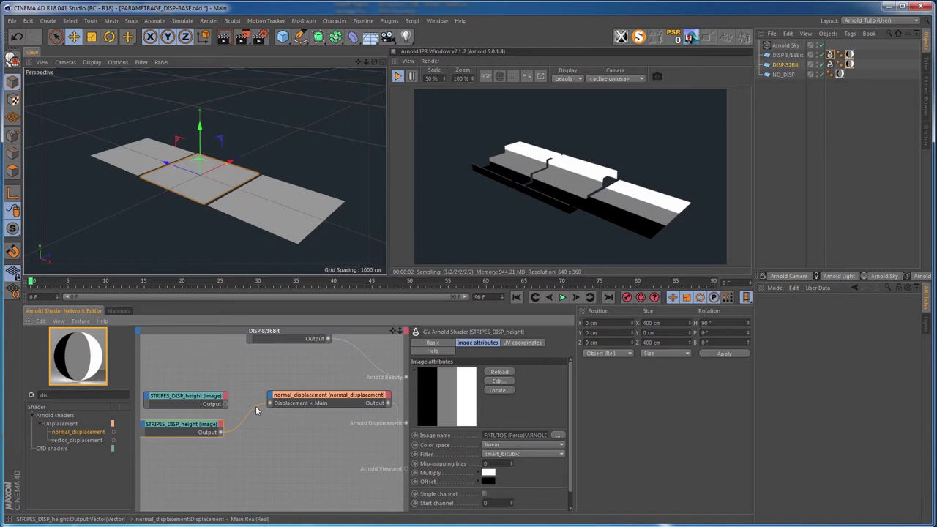
pyautogui.keyDown('alt'); pyautogui.moveTo(258, 429); pyautogui.dragTo(289, 417); pyautogui.keyUp('alt')
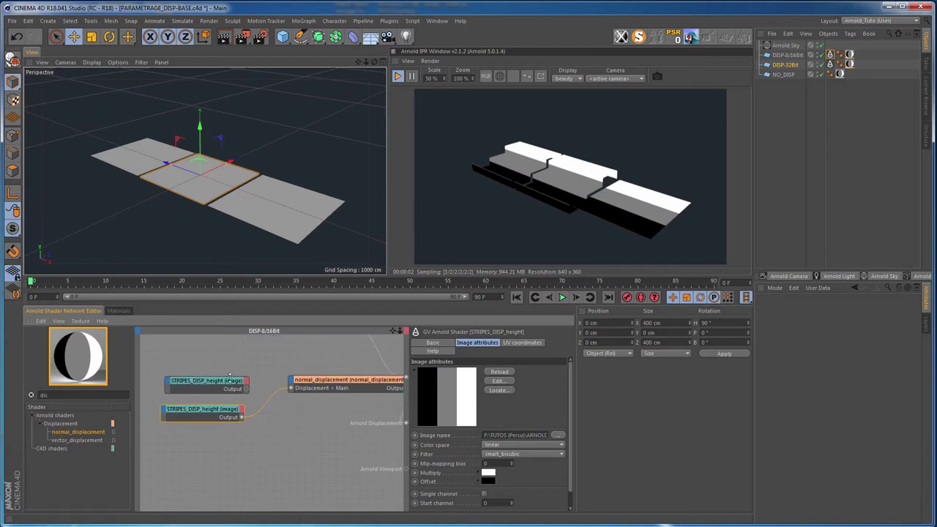
pyautogui.moveTo(71, 428)
pyautogui.mouseDown()
pyautogui.moveTo(345, 455)
pyautogui.moveTo(297, 437)
pyautogui.moveTo(405, 423)
pyautogui.mouseUp()
pyautogui.keyDown('alt'); pyautogui.moveTo(214, 407); pyautogui.dragTo(334, 378); pyautogui.keyUp('alt')
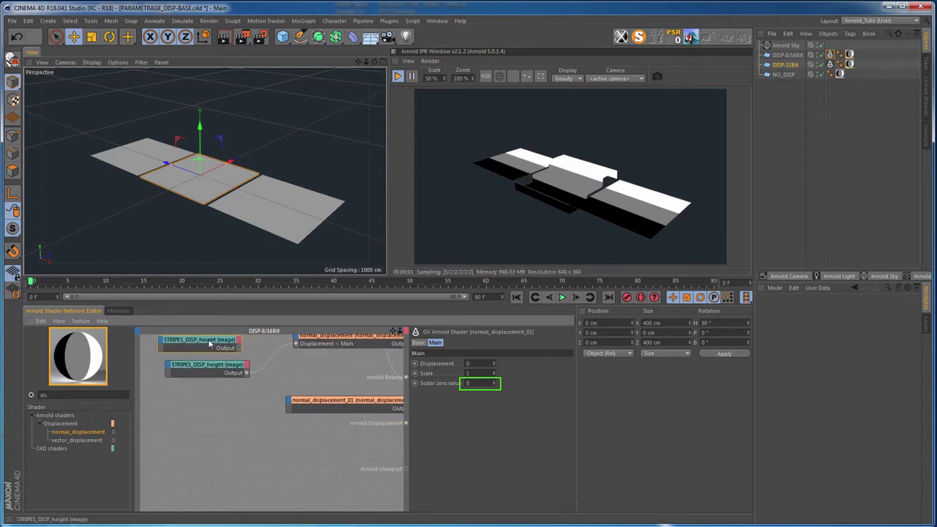
# - Insert a range node between the height image and normal_displacement_01
pyautogui.moveTo(209, 338); pyautogui.dragTo(169, 398)
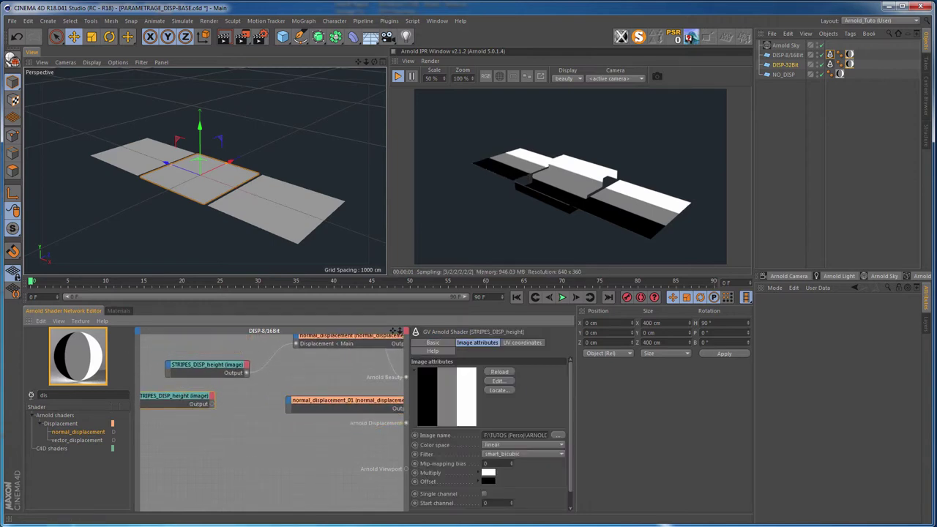
pyautogui.write('ran')
pyautogui.moveTo(59, 440); pyautogui.dragTo(207, 407)
pyautogui.click(180, 400)
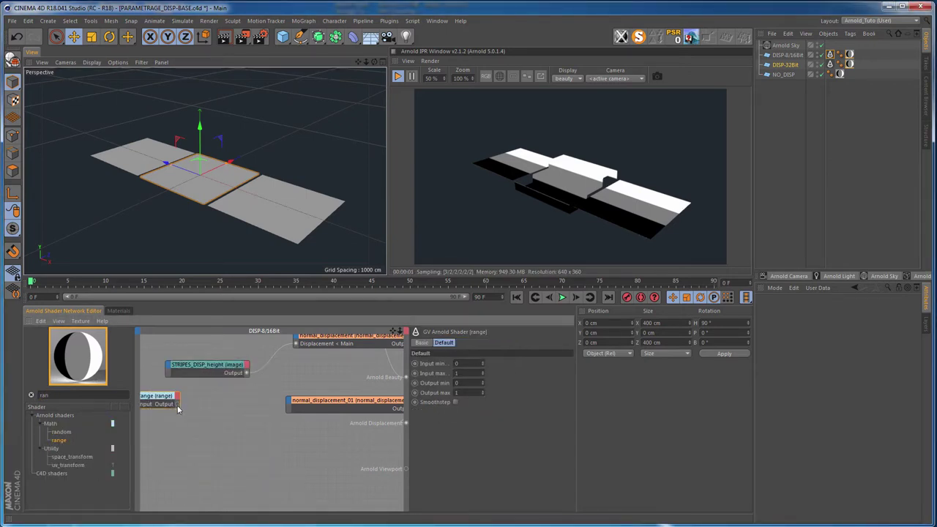
pyautogui.moveTo(177, 405); pyautogui.dragTo(290, 405)
pyautogui.click(328, 410)
pyautogui.moveTo(183, 420); pyautogui.dragTo(265, 424, button='middle')
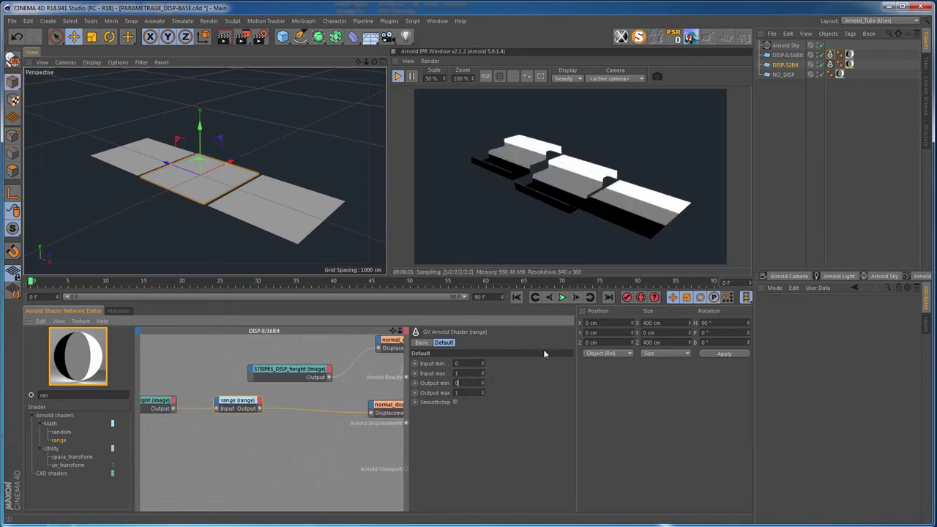
# - Set the range node's output minimum to -0.5 and maximum to 0.5
pyautogui.write('-0.5')
pyautogui.click(454, 392)
pyautogui.write('0.5')
pyautogui.press('Return')
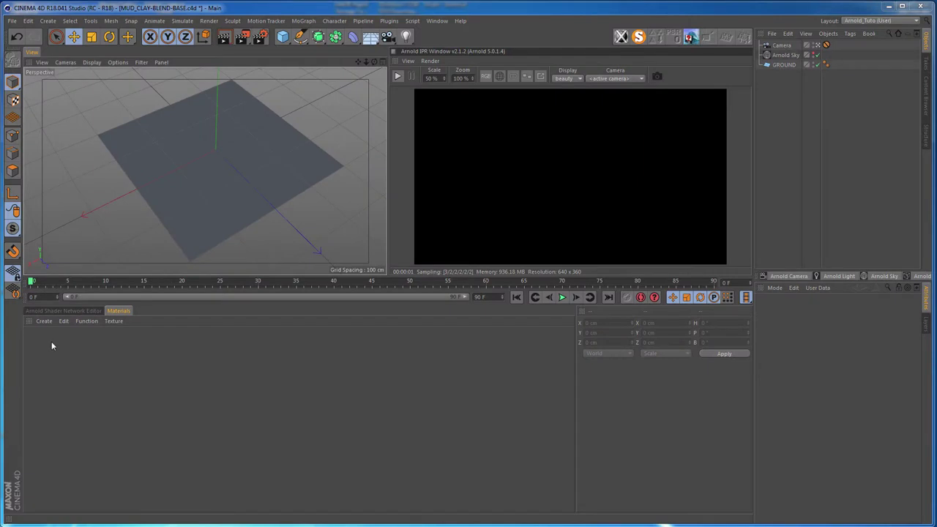
# - Create a new Arnold shader network material named CLAY
pyautogui.click(44, 321)
pyautogui.moveTo(88, 345)
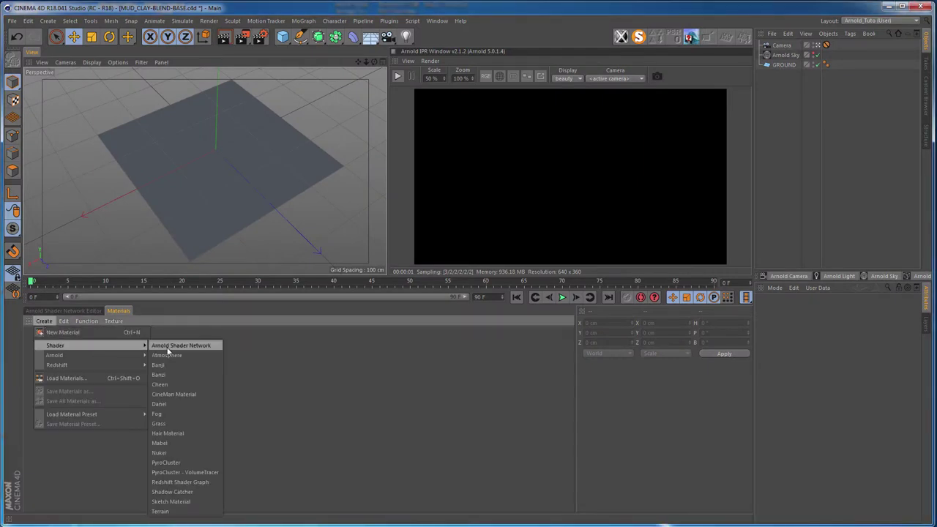
pyautogui.click(181, 345)
pyautogui.click(117, 311)
pyautogui.write('CL')
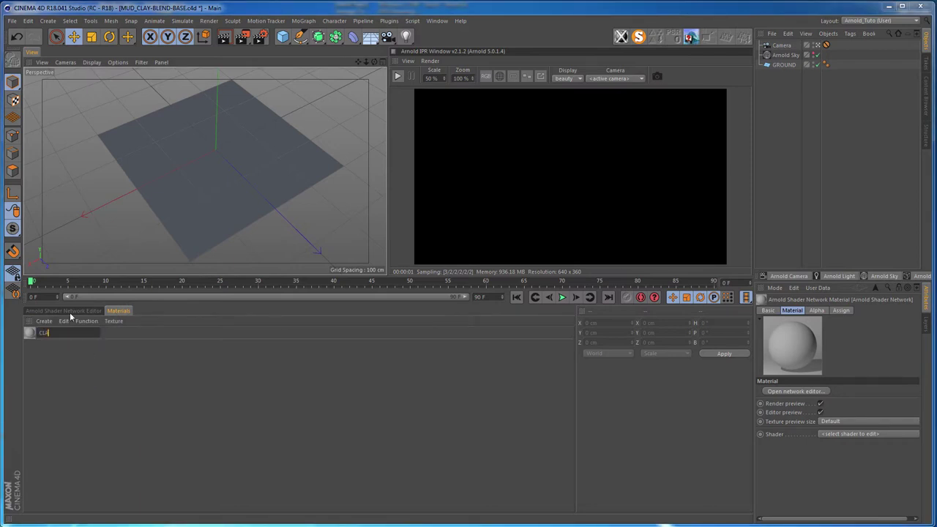
pyautogui.write('AY')
pyautogui.press('Return')
# - Add a standard_surface shader to the CLAY network
pyautogui.click(86, 310)
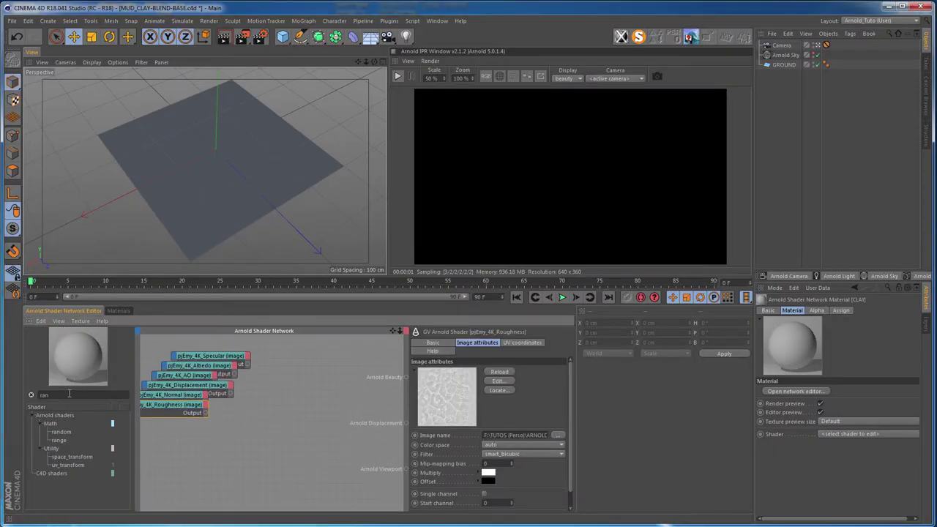
pyautogui.write('sta')
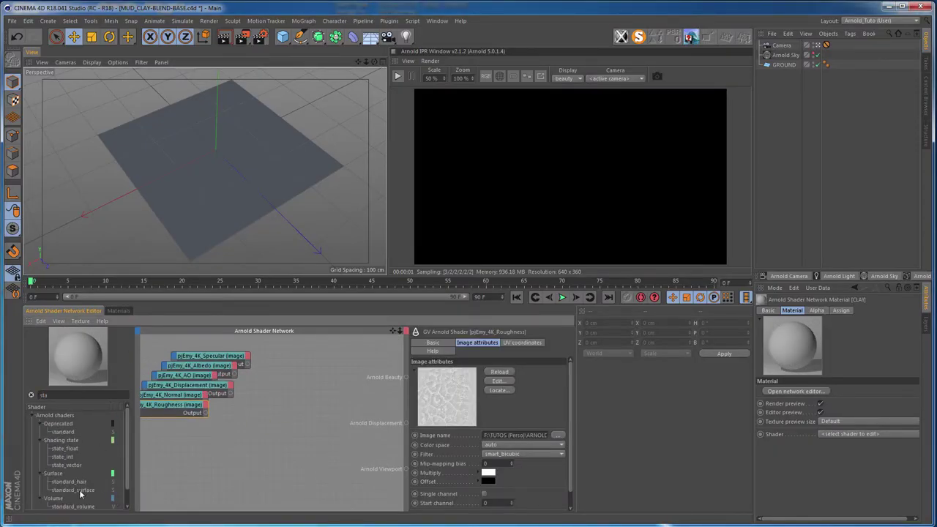
pyautogui.moveTo(317, 389); pyautogui.dragTo(319, 387)
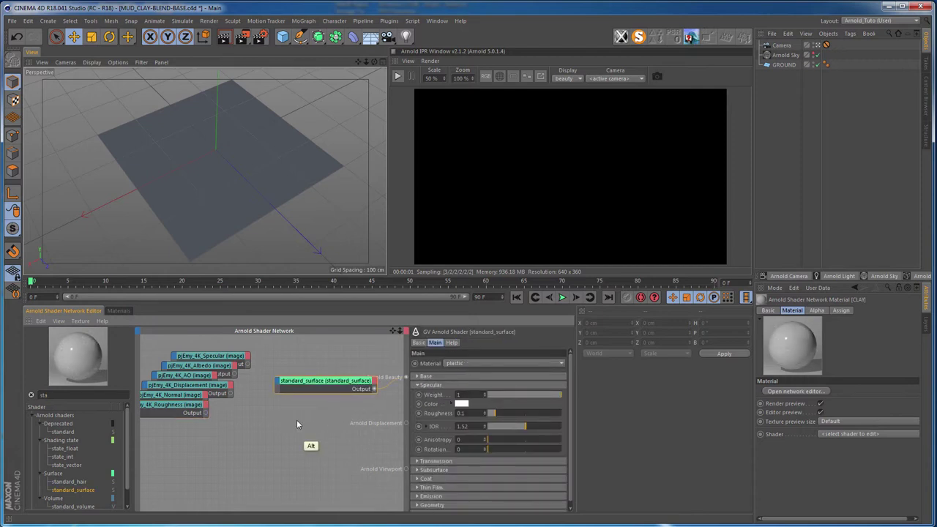
# - Arrange the AO, Albedo, Roughness, Normal and Displacement texture nodes in the graph
pyautogui.click(207, 371)
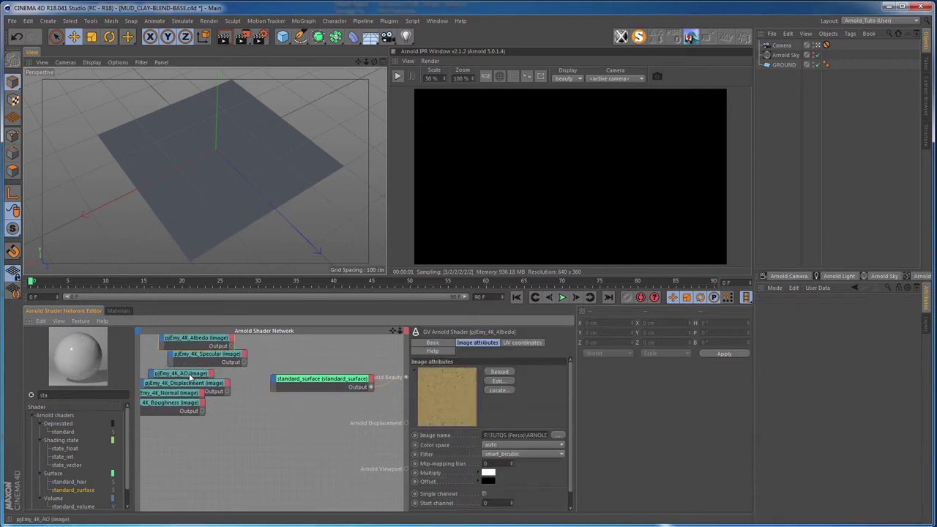
pyautogui.moveTo(207, 371); pyautogui.dragTo(194, 407)
pyautogui.click(194, 406)
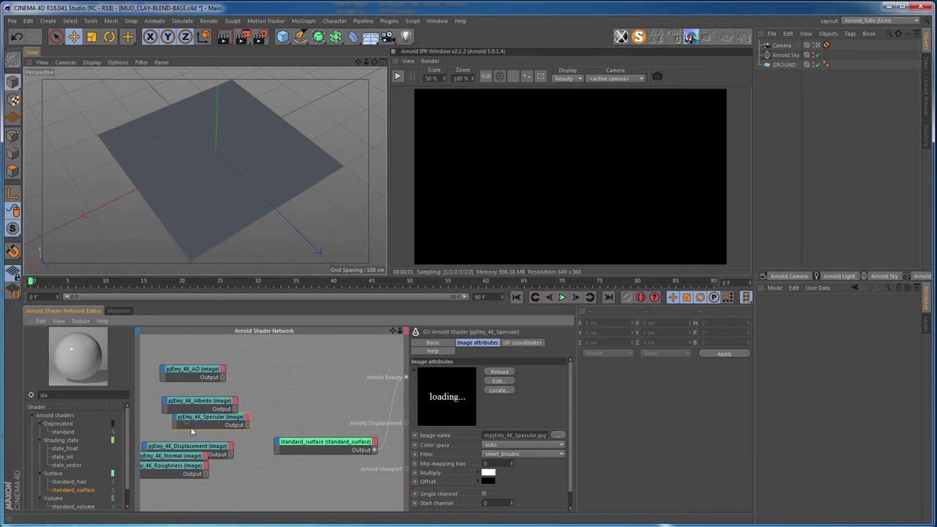
pyautogui.moveTo(187, 447); pyautogui.dragTo(183, 499)
pyautogui.moveTo(172, 456)
pyautogui.mouseDown()
pyautogui.moveTo(172, 479)
pyautogui.moveTo(179, 445)
pyautogui.mouseUp()
pyautogui.keyDown('alt'); pyautogui.moveTo(275, 400); pyautogui.dragTo(267, 375, button='middle'); pyautogui.keyUp('alt')
pyautogui.moveTo(192, 376); pyautogui.dragTo(183, 372)
pyautogui.moveTo(183, 372)
pyautogui.keyDown('alt'); pyautogui.mouseDown(button='middle')
pyautogui.moveTo(293, 369)
pyautogui.moveTo(223, 370)
pyautogui.mouseUp(button='middle'); pyautogui.keyUp('alt')
# - Wire the Albedo texture into standard_surface's base colour and show the materials list
pyautogui.moveTo(218, 369); pyautogui.dragTo(292, 410)
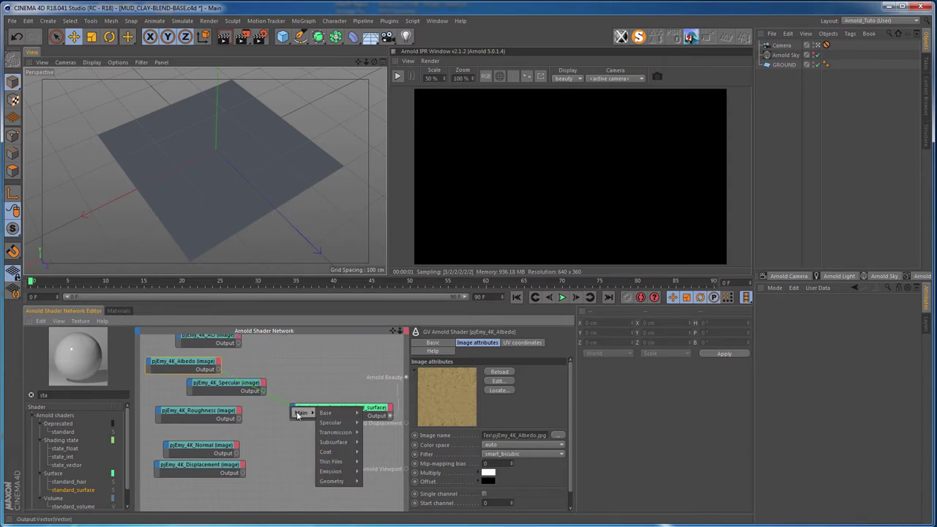
pyautogui.click(366, 413)
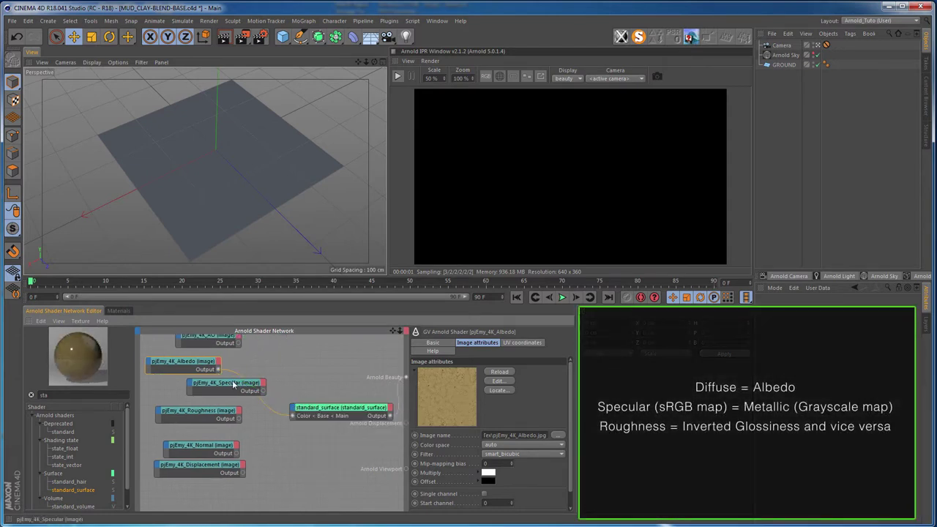
pyautogui.moveTo(232, 380); pyautogui.dragTo(191, 384)
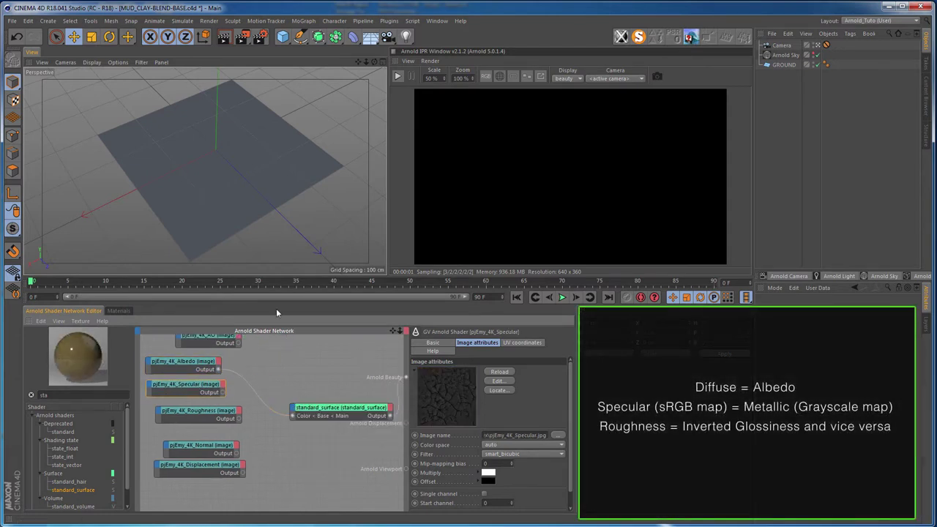
pyautogui.click(118, 310)
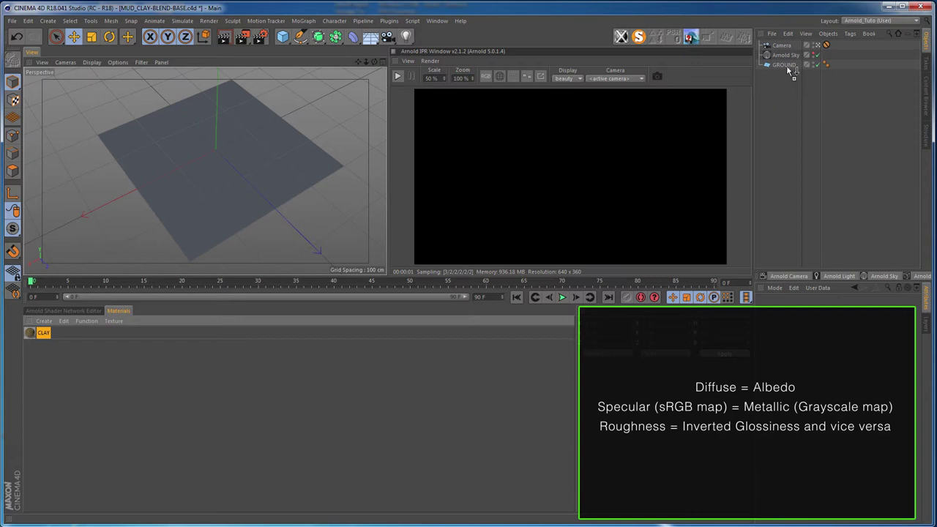
# - Apply CLAY to the GROUND plane and start the Arnold interactive render
pyautogui.moveTo(29, 334); pyautogui.dragTo(787, 64)
pyautogui.click(397, 77)
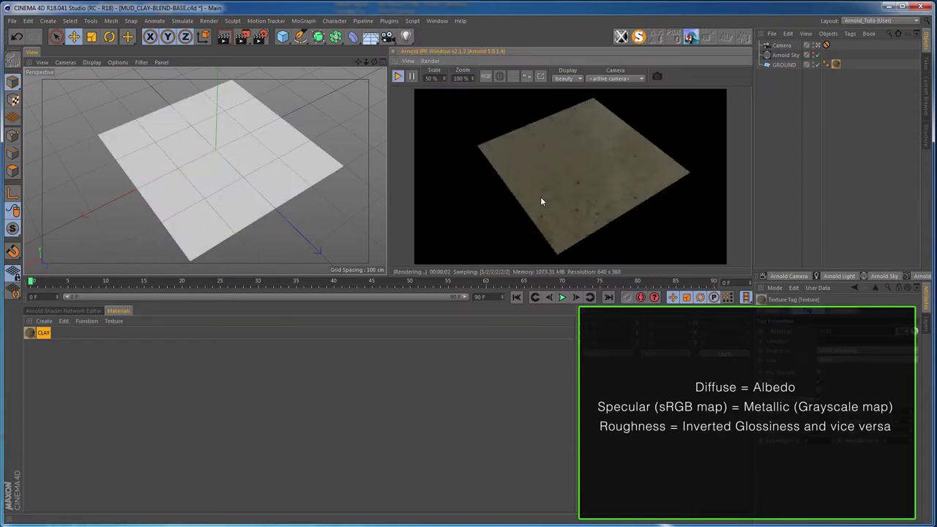
pyautogui.click(73, 310)
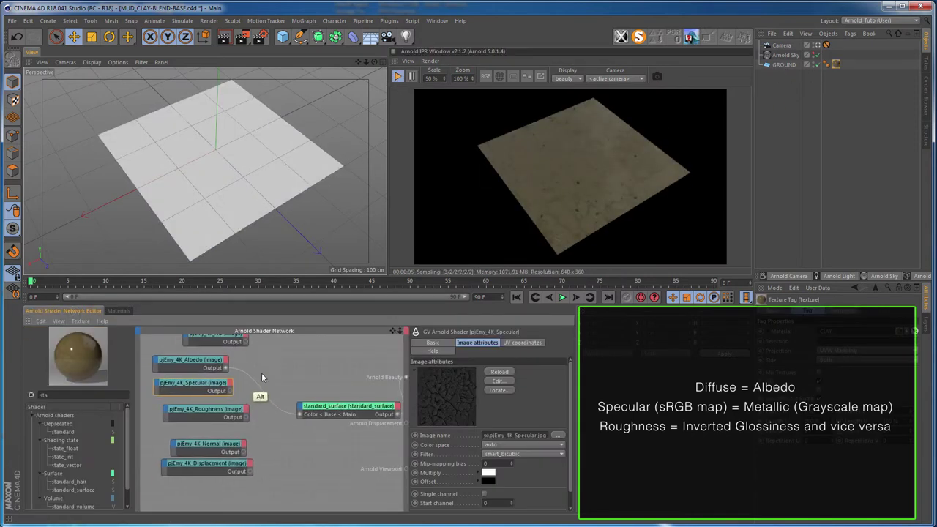
# - Connect the Specular and Roughness textures to standard_surface's specular colour and roughness
pyautogui.moveTo(229, 384); pyautogui.dragTo(300, 404)
pyautogui.click(374, 422)
pyautogui.click(370, 436)
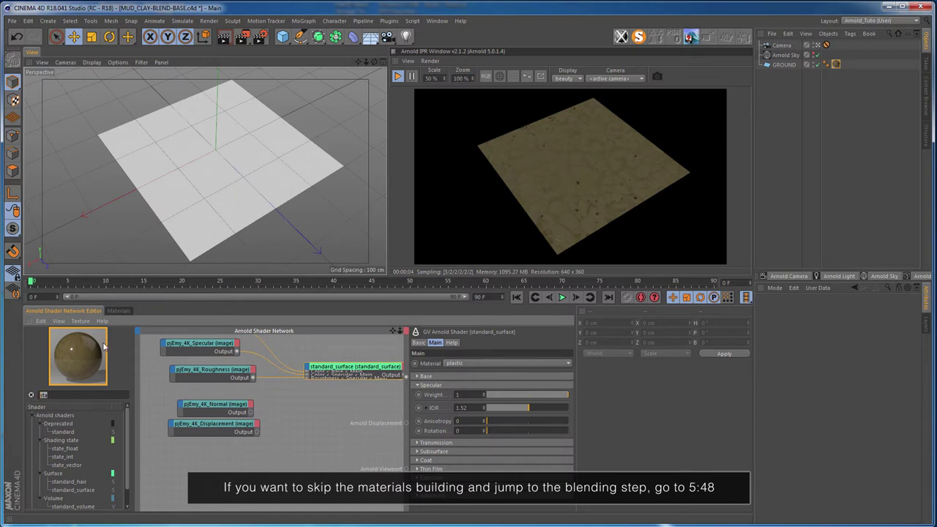
# - Route the Normal texture through a normal_map node into the surface's normal input
pyautogui.click(84, 394)
pyautogui.write('norm')
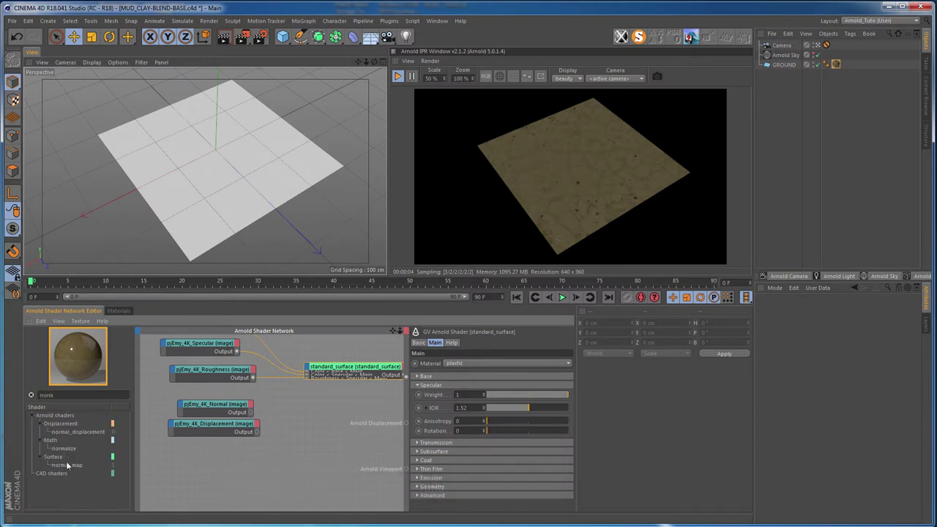
pyautogui.moveTo(283, 422); pyautogui.dragTo(300, 409)
pyautogui.click(323, 414)
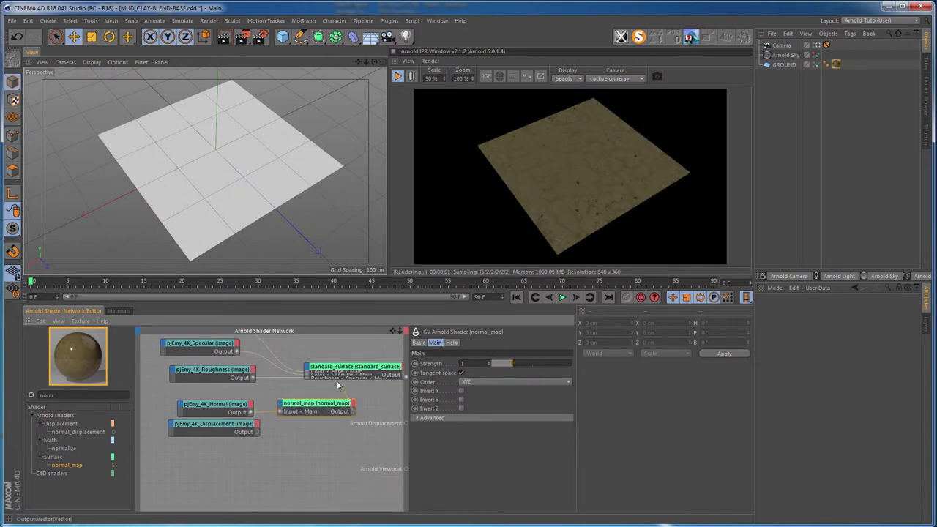
pyautogui.click(307, 371)
pyautogui.click(410, 452)
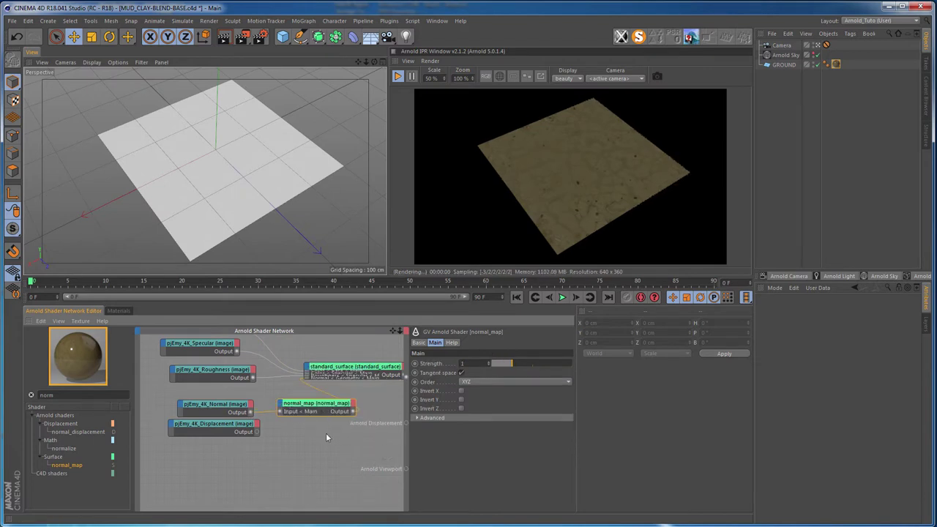
# - Rearrange the Normal, normal_map and other texture nodes in the graph
pyautogui.keyDown('shift'); pyautogui.click(212, 404); pyautogui.keyUp('shift')
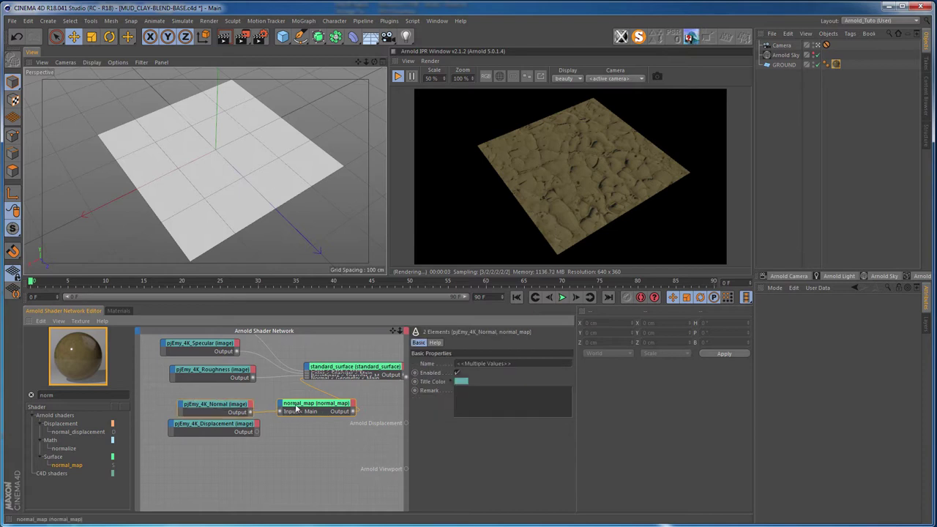
pyautogui.moveTo(314, 413); pyautogui.dragTo(272, 411)
pyautogui.moveTo(273, 411); pyautogui.dragTo(321, 469, button='middle')
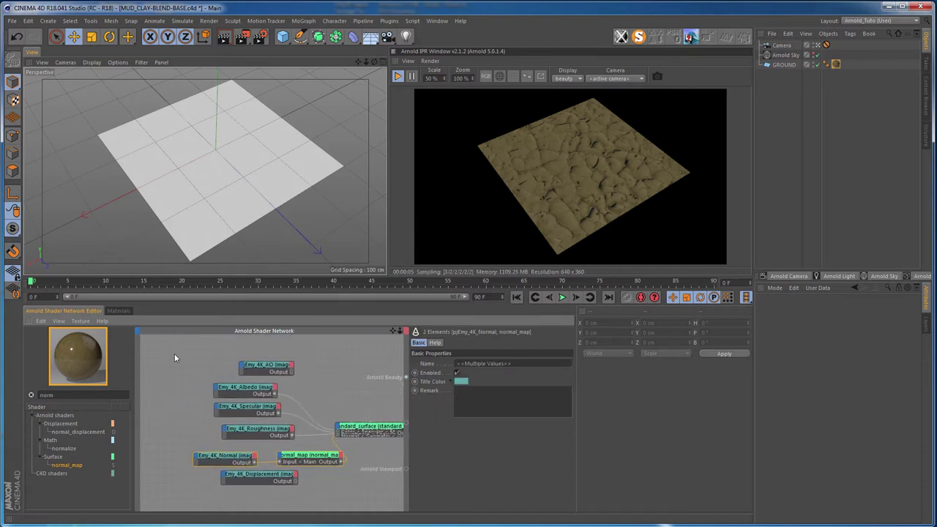
pyautogui.moveTo(174, 354)
pyautogui.mouseDown()
pyautogui.moveTo(255, 423)
pyautogui.moveTo(221, 410)
pyautogui.mouseUp()
pyautogui.moveTo(264, 465); pyautogui.dragTo(255, 410, button='middle')
pyautogui.moveTo(256, 421); pyautogui.dragTo(222, 439)
pyautogui.press('BackSpace')
pyautogui.press('BackSpace')
pyautogui.press('BackSpace')
pyautogui.write('displ')
# - Insert normal_displacement after the Displacement texture, wired to displacement with scalar zero 0.5
pyautogui.rightClick(251, 444)
pyautogui.click(273, 457)
pyautogui.click(279, 448)
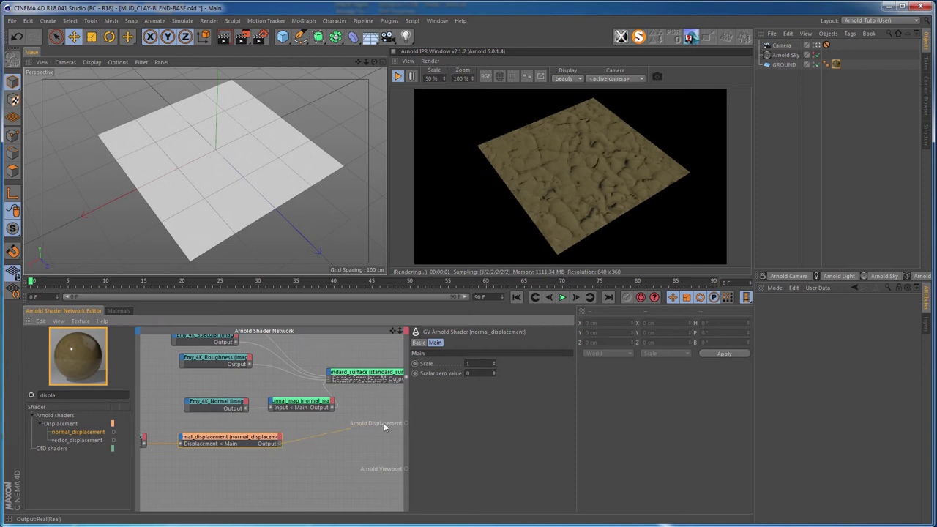
pyautogui.moveTo(404, 425); pyautogui.dragTo(406, 424)
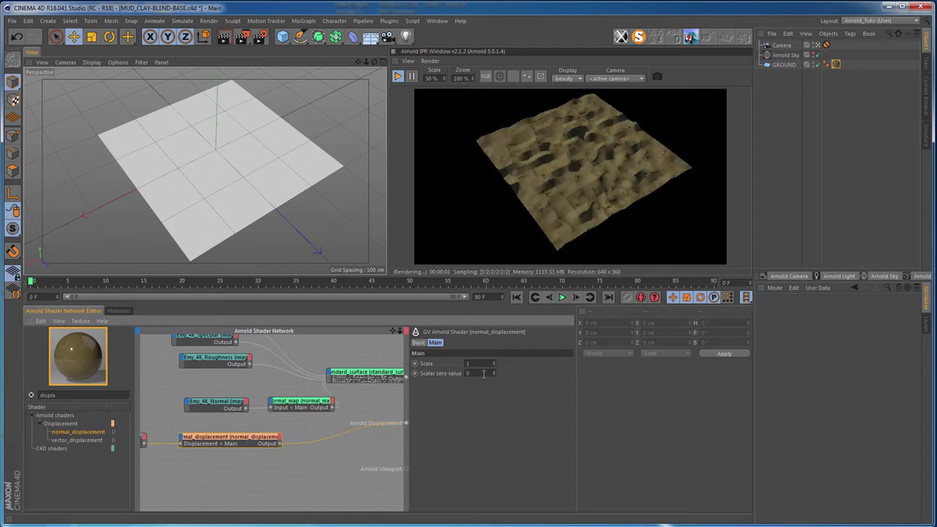
pyautogui.moveTo(496, 378); pyautogui.dragTo(512, 344)
# - Add an Arnold tag to GROUND with catclark subdivision and 25 cm displacement height
pyautogui.click(782, 66)
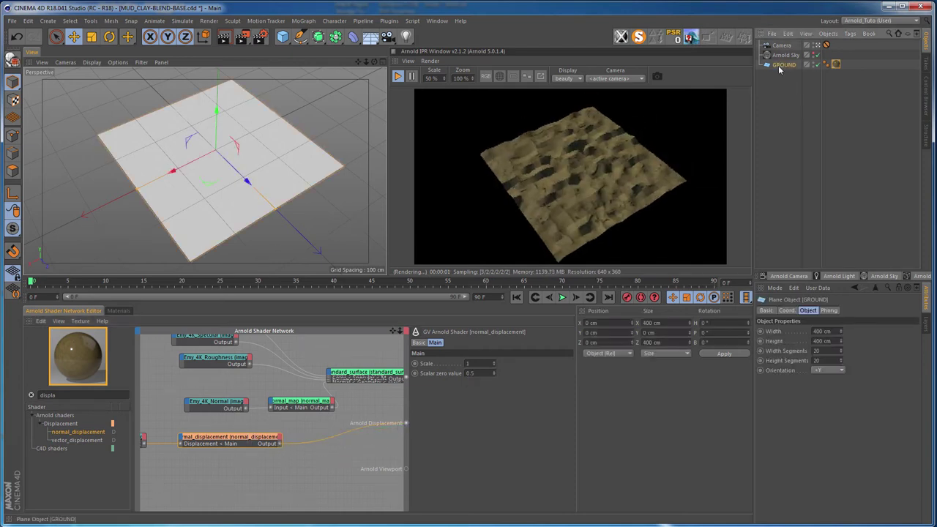
pyautogui.rightClick(783, 65)
pyautogui.moveTo(810, 77)
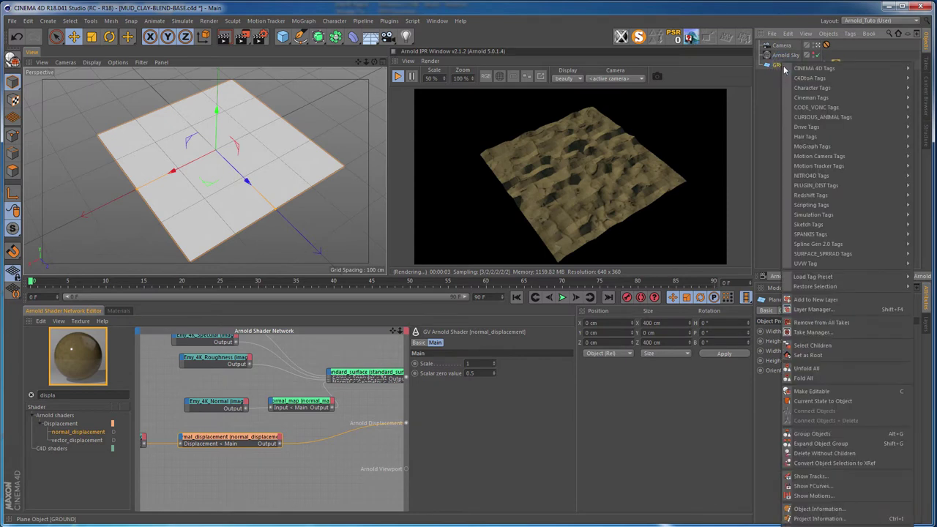
pyautogui.click(739, 78)
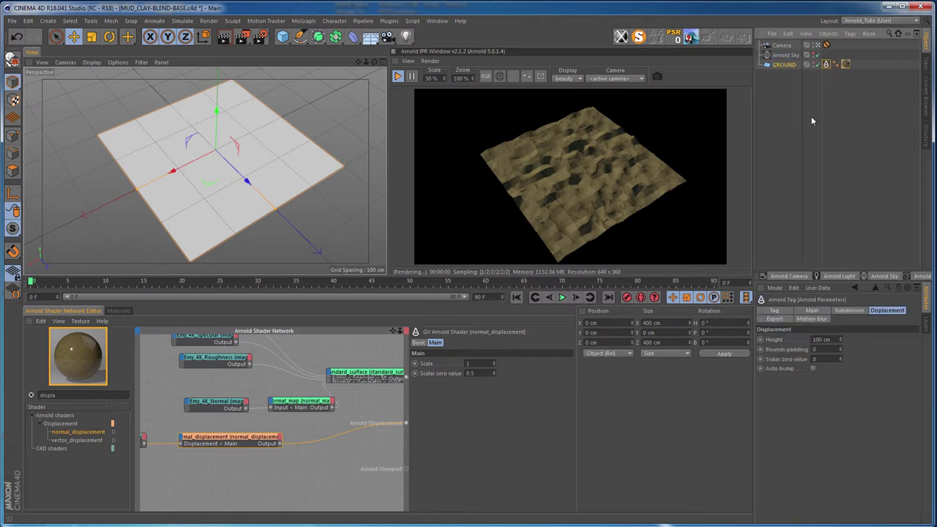
pyautogui.click(836, 310)
pyautogui.click(824, 340)
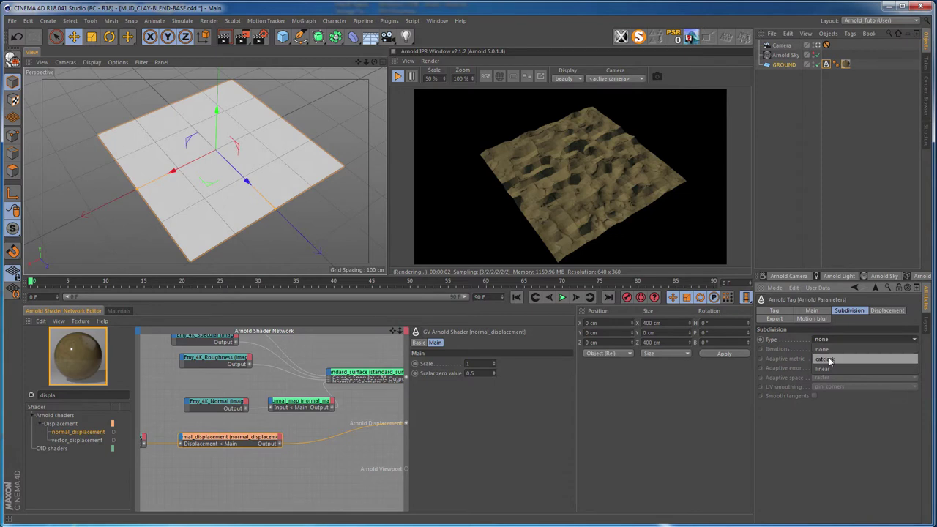
pyautogui.click(830, 359)
pyautogui.click(882, 311)
pyautogui.hotkey('shift', 'Tab')
pyautogui.write('25')
pyautogui.press('Return')
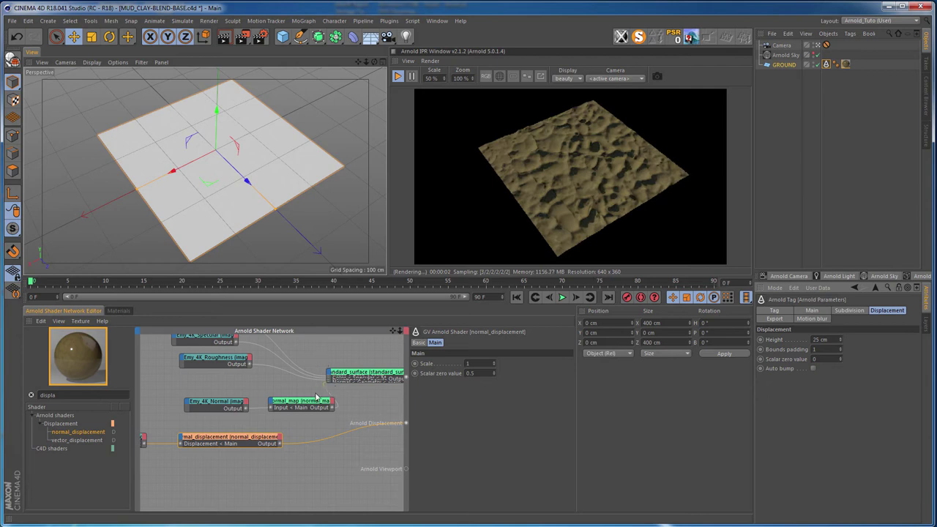
pyautogui.scroll(-1, 293, 424)
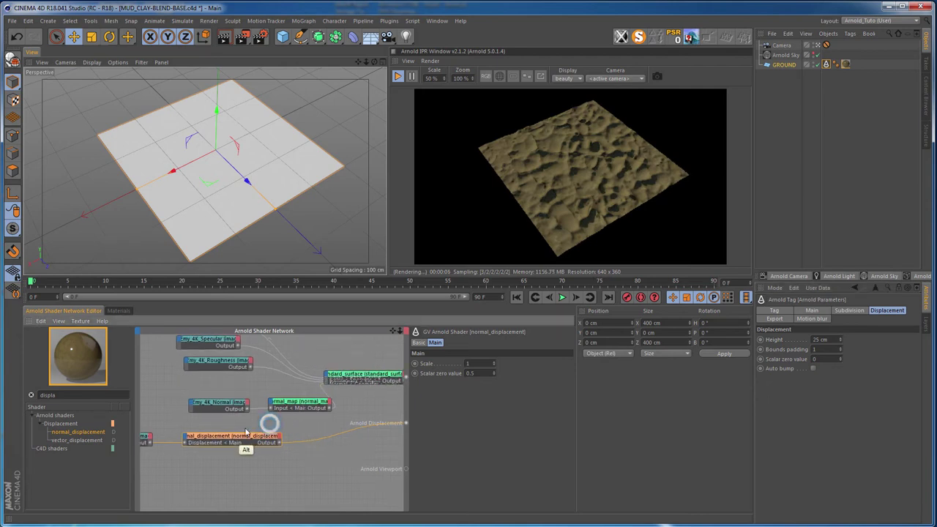
# - Set the AO, Albedo, Specular and Roughness texture nodes to sRGB color space
pyautogui.click(202, 384)
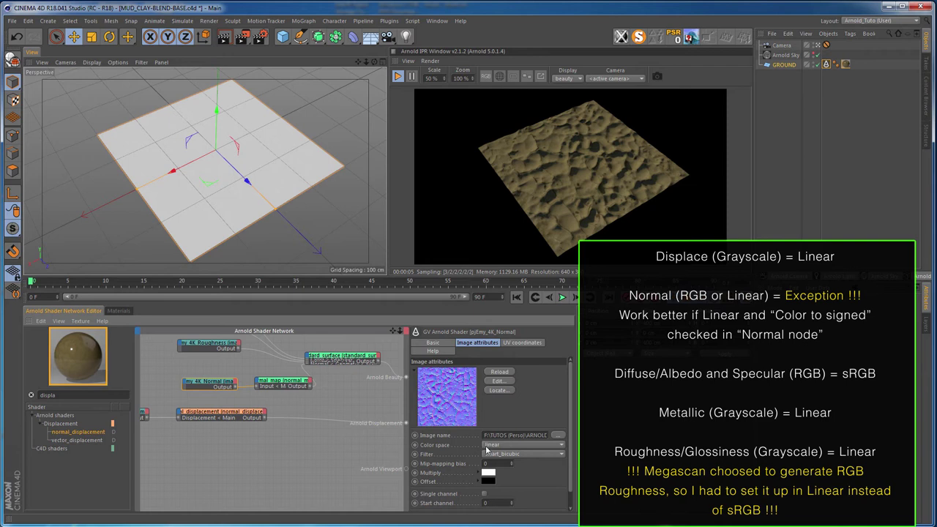
pyautogui.click(189, 412)
pyautogui.moveTo(219, 352); pyautogui.dragTo(229, 416, button='middle')
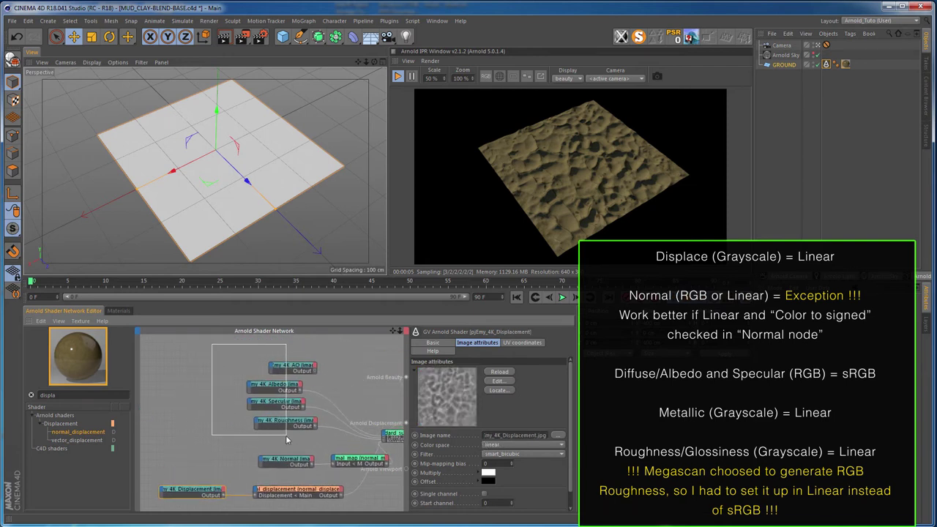
pyautogui.moveTo(210, 349); pyautogui.dragTo(290, 438)
pyautogui.click(512, 445)
pyautogui.click(505, 464)
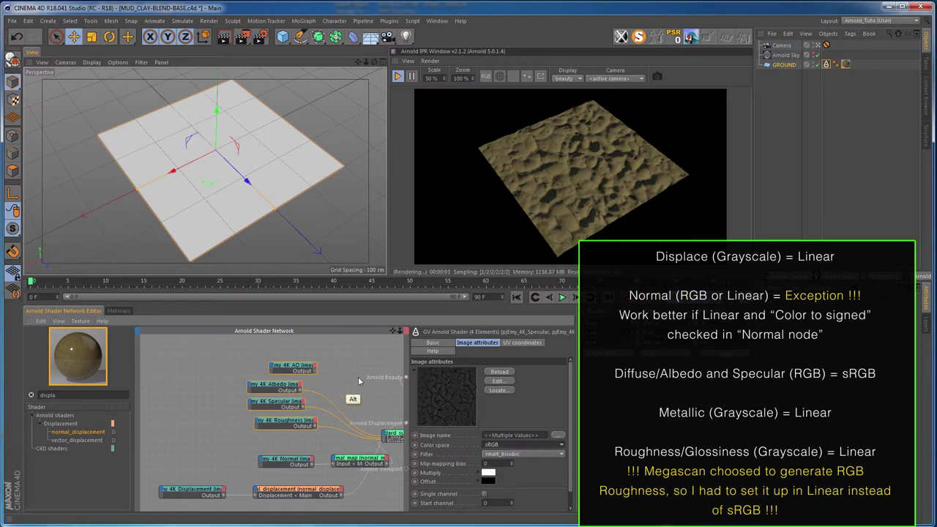
# - Set all six texture nodes, including Normal and Displacement, to closest filtering
pyautogui.keyDown('alt'); pyautogui.moveTo(358, 380); pyautogui.dragTo(340, 362, button='middle'); pyautogui.keyUp('alt')
pyautogui.scroll(-1, 350, 363)
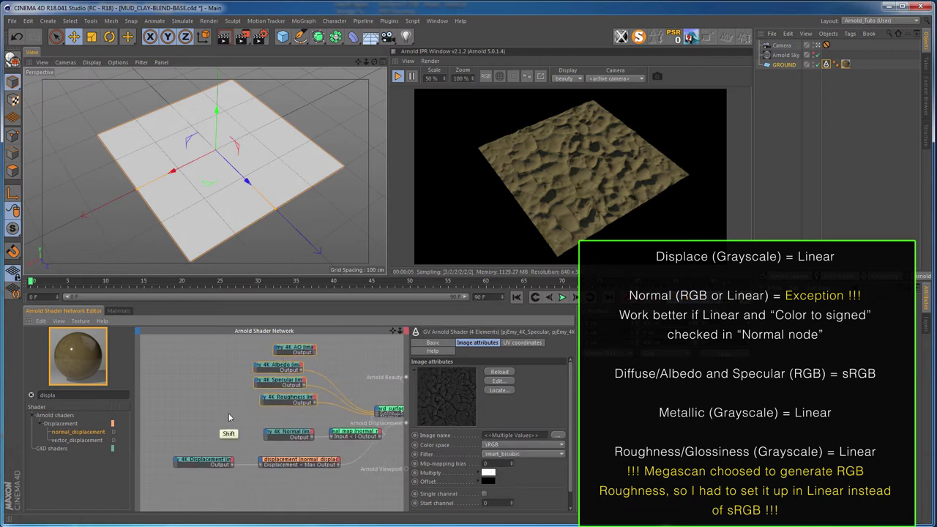
pyautogui.keyDown('shift'); pyautogui.click(287, 432); pyautogui.keyUp('shift')
pyautogui.keyDown('shift'); pyautogui.click(205, 460); pyautogui.keyUp('shift')
pyautogui.click(498, 454)
pyautogui.click(498, 464)
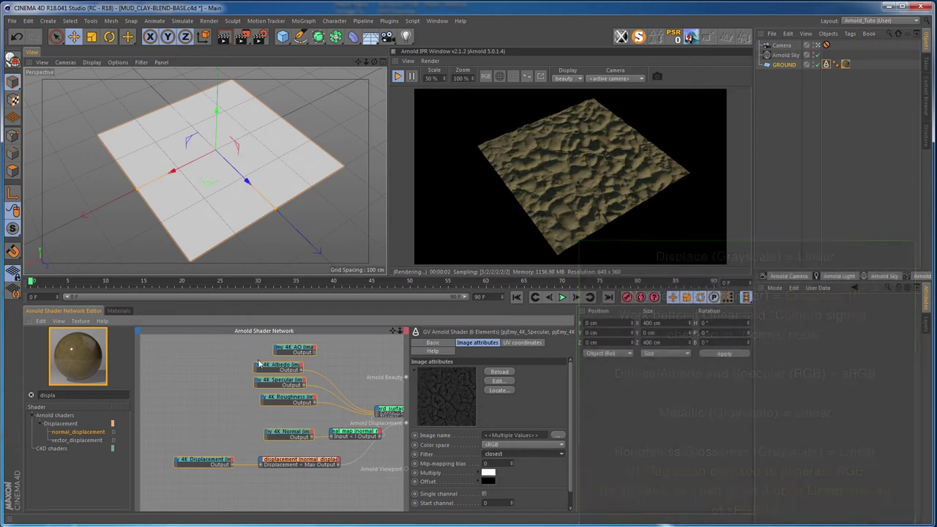
# - Move the five upper texture nodes left and nudge the AO node further left
pyautogui.click(216, 380)
pyautogui.moveTo(220, 341); pyautogui.dragTo(319, 442)
pyautogui.moveTo(304, 398); pyautogui.dragTo(215, 398)
pyautogui.click(236, 364)
pyautogui.moveTo(197, 347); pyautogui.dragTo(181, 347)
# - Add a layer_color node and wire the Albedo texture into its first and second layers
pyautogui.write('laye')
pyautogui.moveTo(161, 443); pyautogui.dragTo(263, 359)
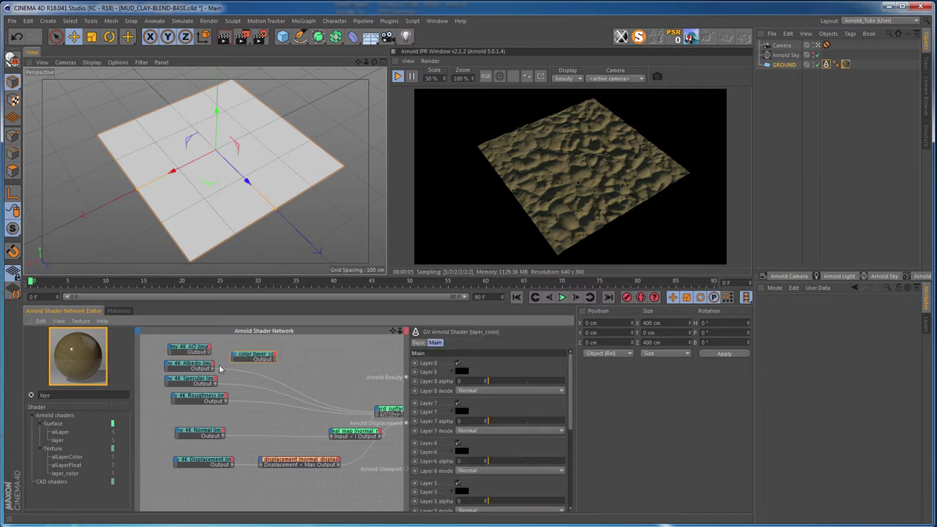
pyautogui.click(234, 358)
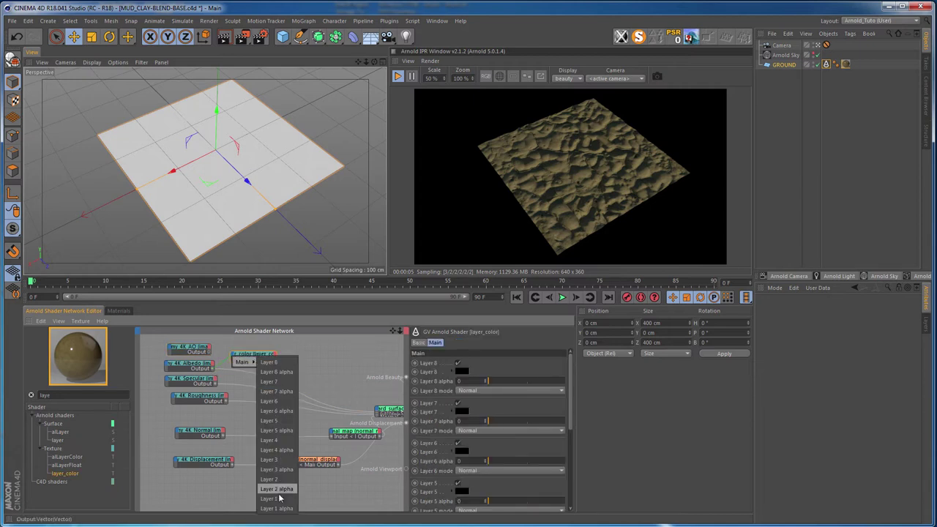
pyautogui.click(274, 498)
pyautogui.click(233, 357)
pyautogui.click(275, 487)
# - Set layer_color's Layer 2 blend mode to Multiply, then return to the Materials list
pyautogui.moveTo(570, 389); pyautogui.dragTo(555, 467)
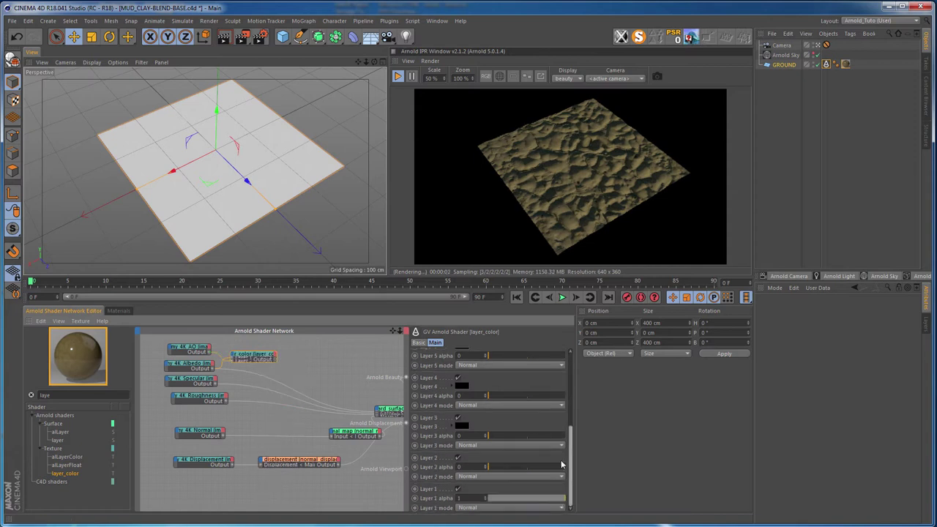
pyautogui.click(476, 477)
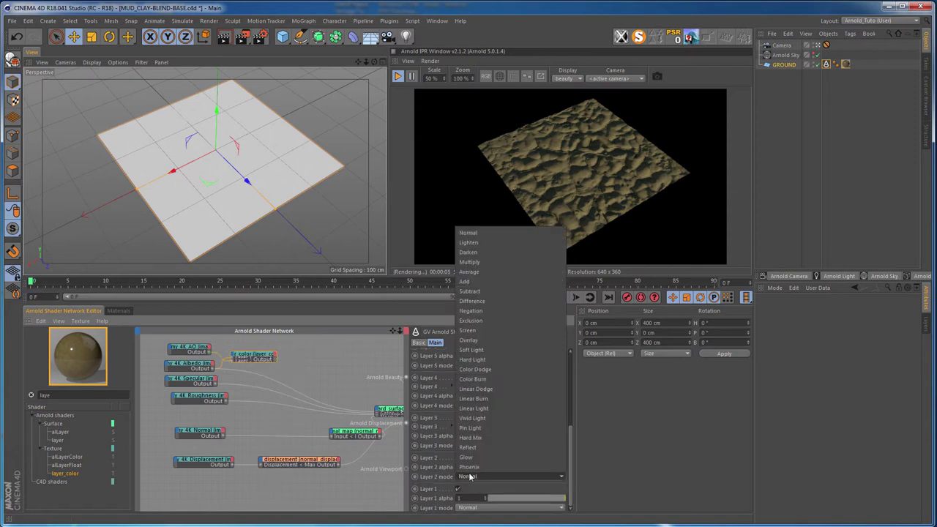
pyautogui.click(463, 265)
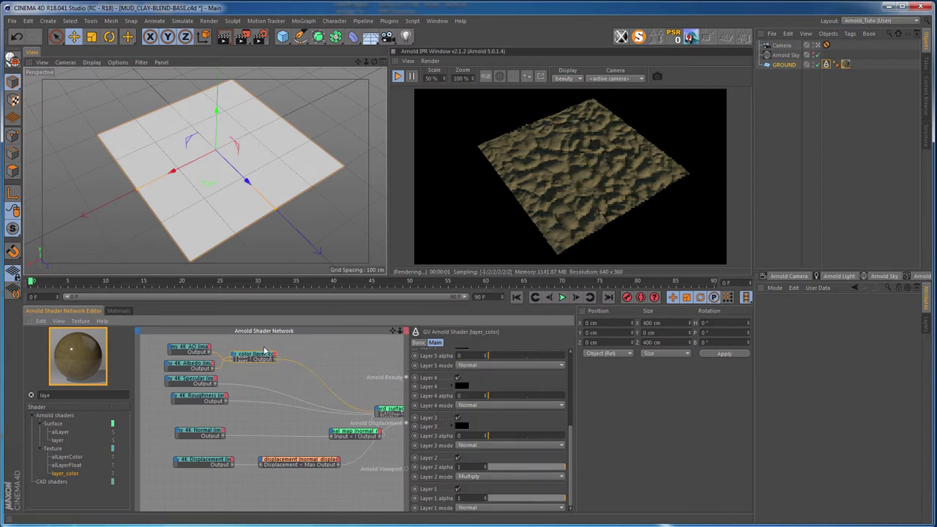
pyautogui.click(246, 362)
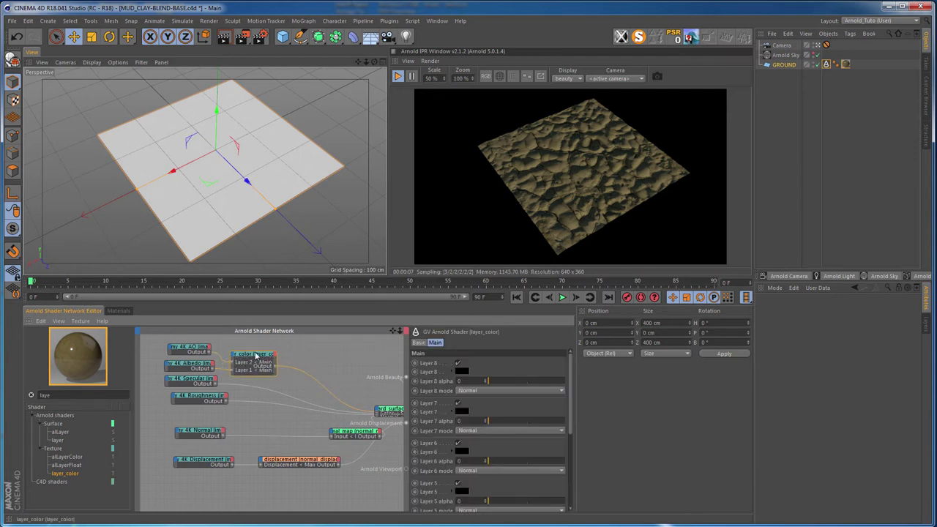
pyautogui.click(118, 311)
# - Create a new Arnold shader network material and name it EARTH
pyautogui.click(44, 321)
pyautogui.moveTo(56, 345)
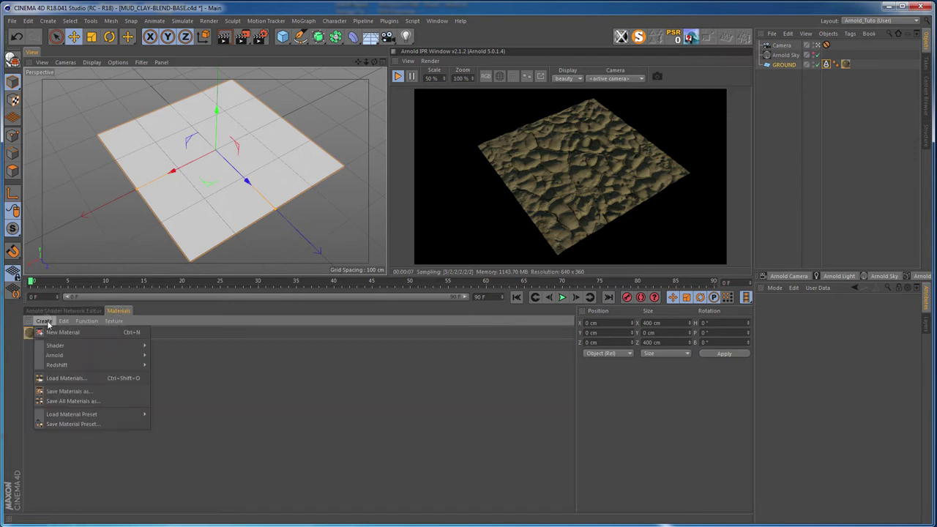
pyautogui.click(175, 345)
pyautogui.doubleClick(82, 333)
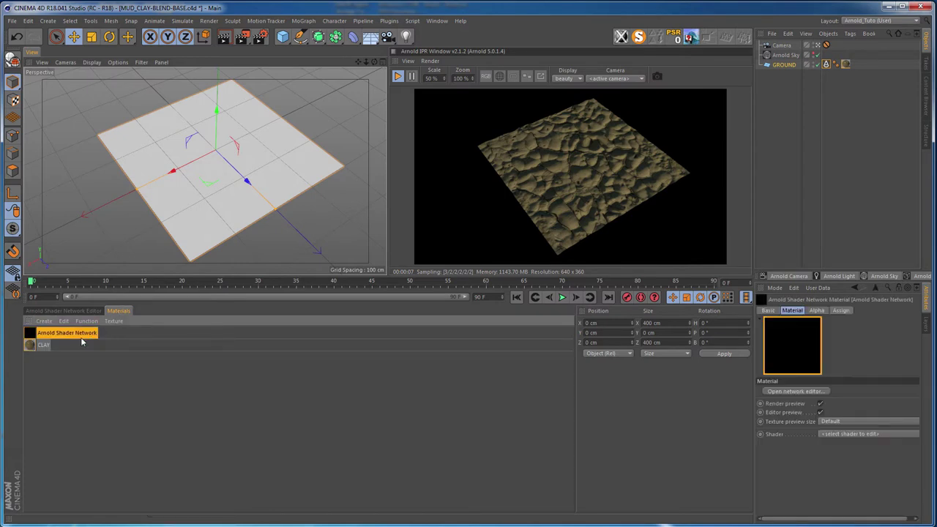
pyautogui.write('ARTH')
# - In EARTH's network, add a layer_color node over the textures and feed it into standard_surface
pyautogui.click(71, 314)
pyautogui.write('sta')
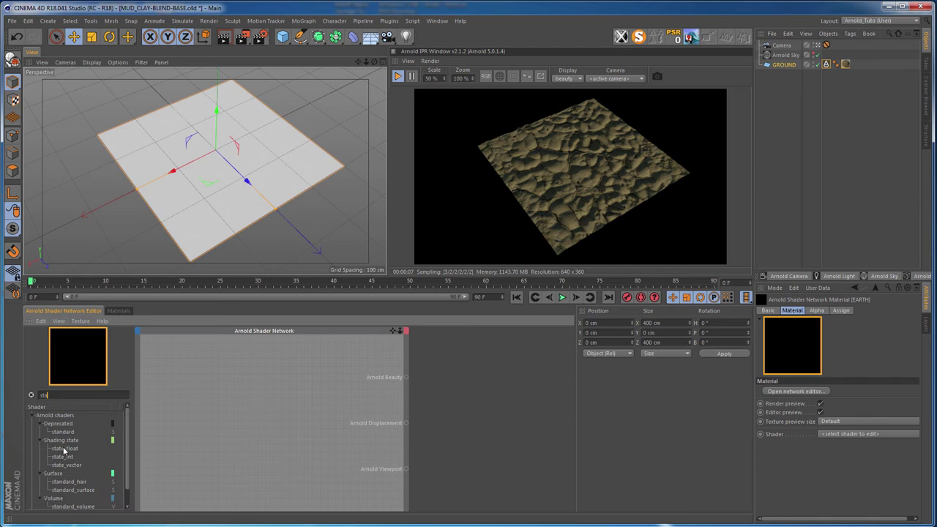
pyautogui.moveTo(155, 343); pyautogui.dragTo(207, 443)
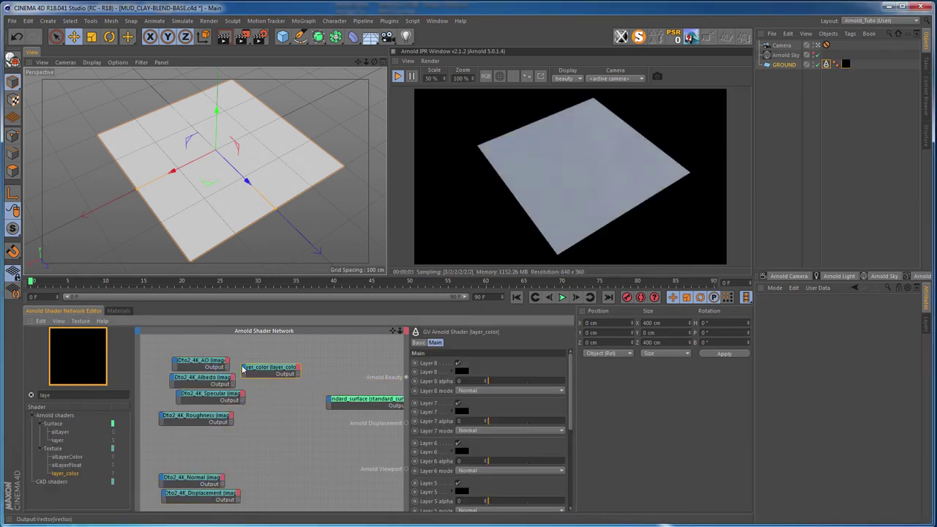
pyautogui.moveTo(296, 374); pyautogui.dragTo(330, 401)
pyautogui.click(331, 402)
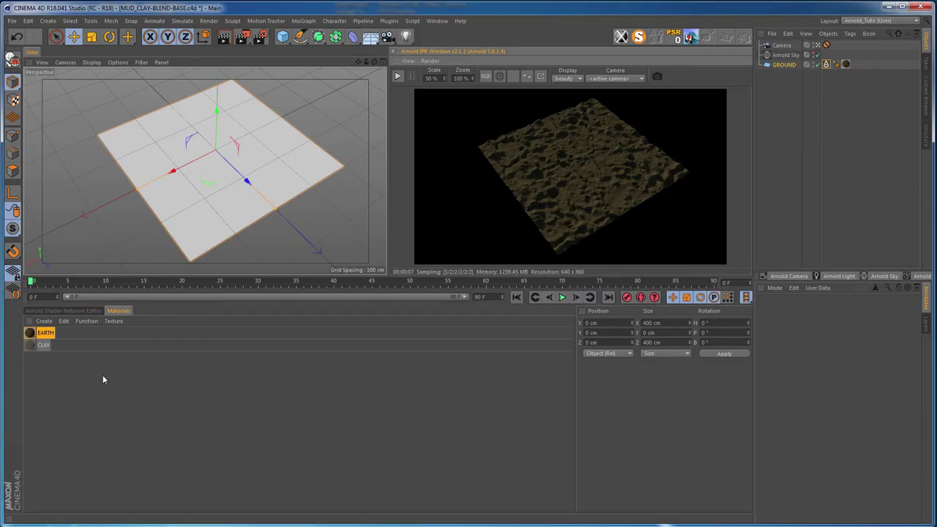
# - Add the MUD and CLAY materials as reference nodes in BLEND's shader network
pyautogui.click(102, 379)
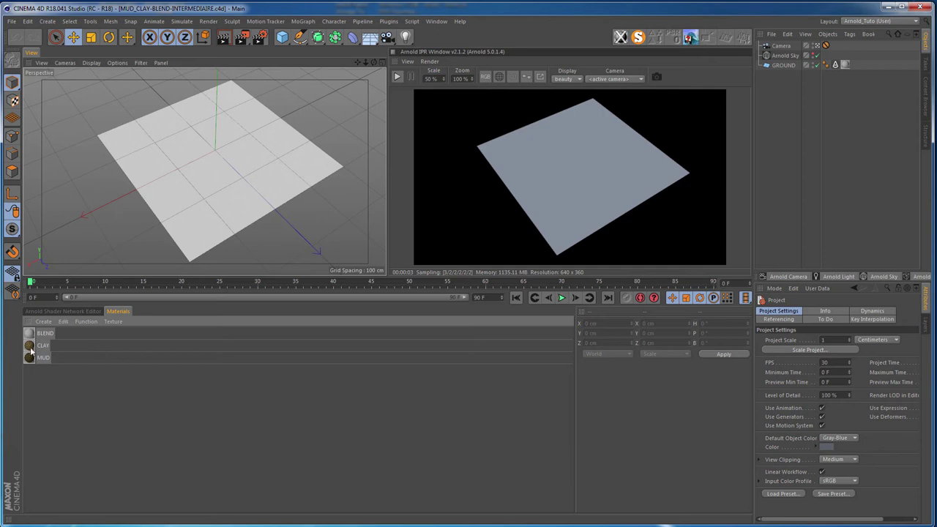
pyautogui.click(54, 311)
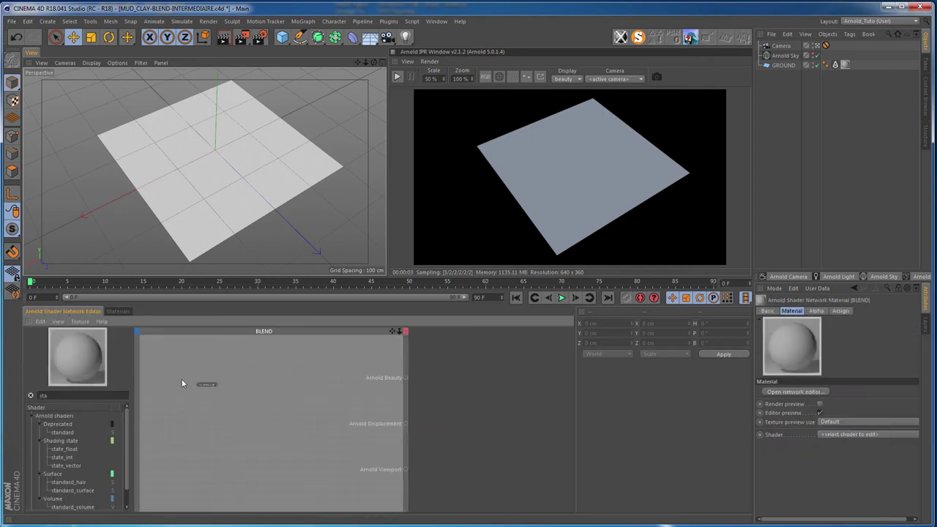
pyautogui.click(115, 311)
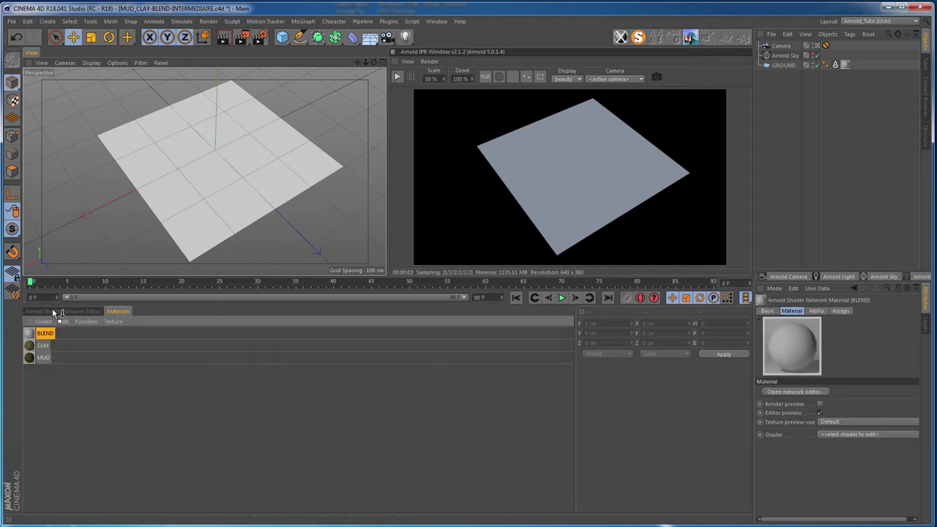
pyautogui.click(54, 312)
pyautogui.moveTo(198, 385); pyautogui.dragTo(198, 405)
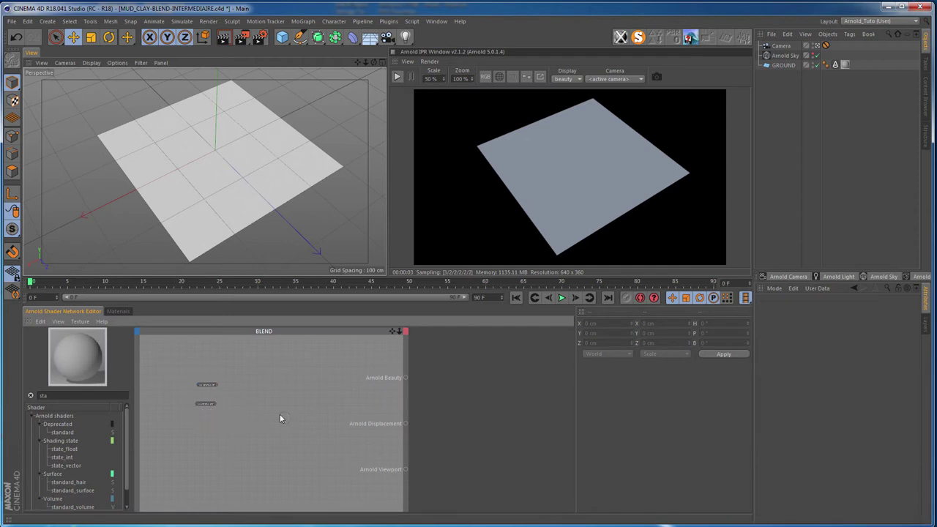
# - Place MUD above CLAY and connect the CLAY reference to the beauty output
pyautogui.scroll(5, 277, 415)
pyautogui.moveTo(279, 350); pyautogui.dragTo(268, 422)
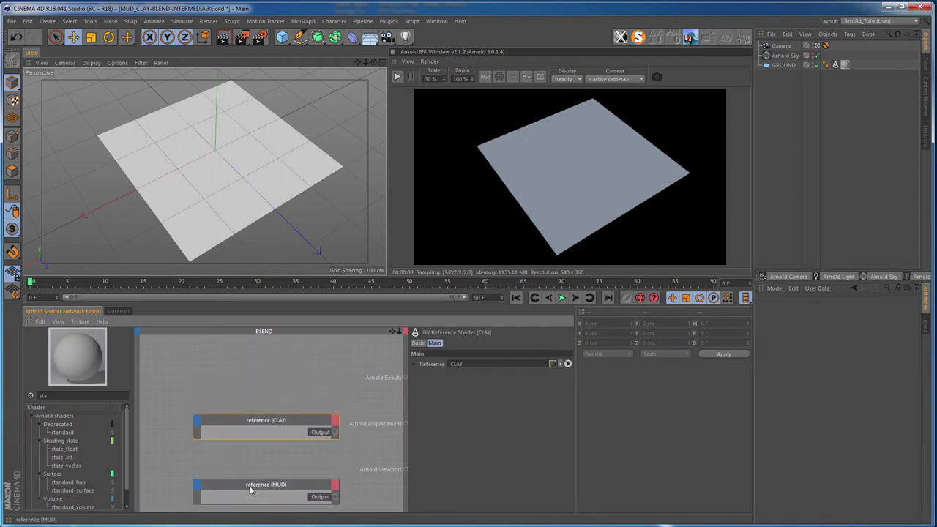
pyautogui.moveTo(252, 486); pyautogui.dragTo(240, 374)
pyautogui.scroll(-2, 272, 364)
pyautogui.keyDown('alt'); pyautogui.moveTo(272, 360); pyautogui.dragTo(240, 361, button='middle'); pyautogui.keyUp('alt')
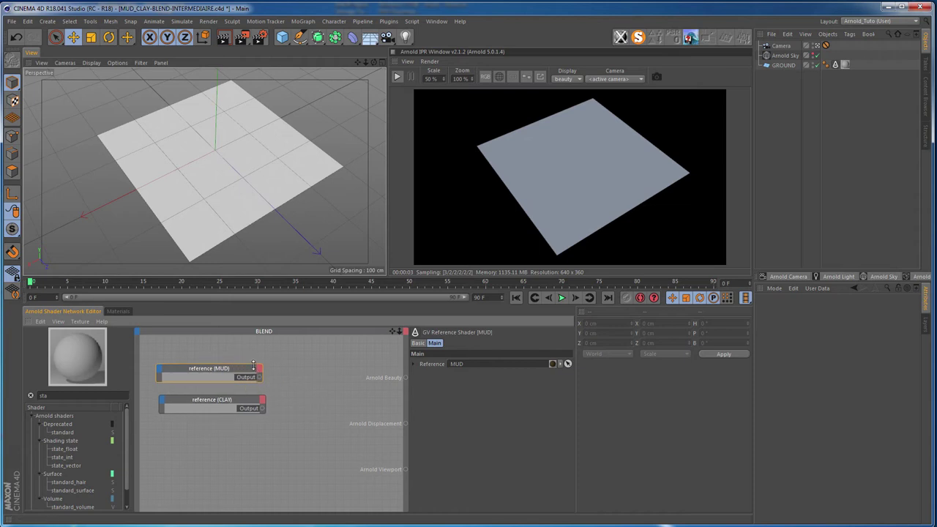
pyautogui.moveTo(259, 377); pyautogui.dragTo(405, 378)
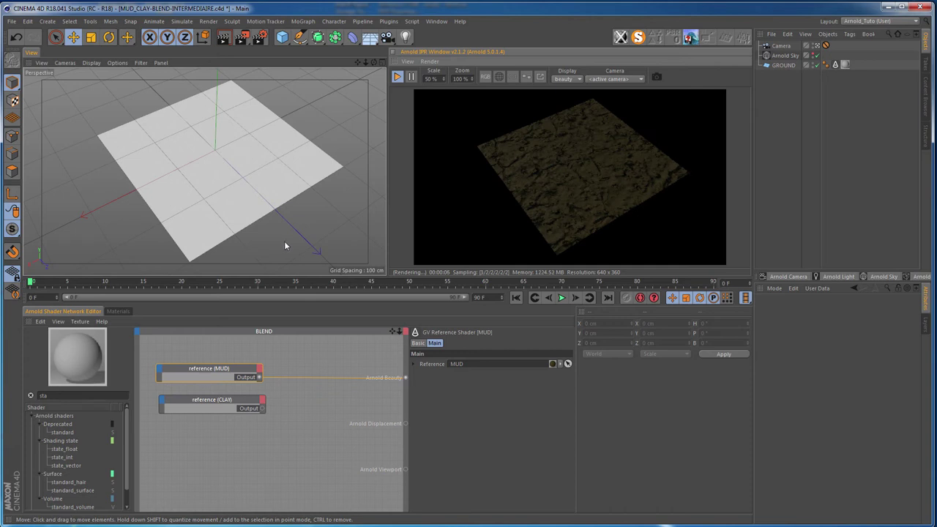
pyautogui.click(226, 399)
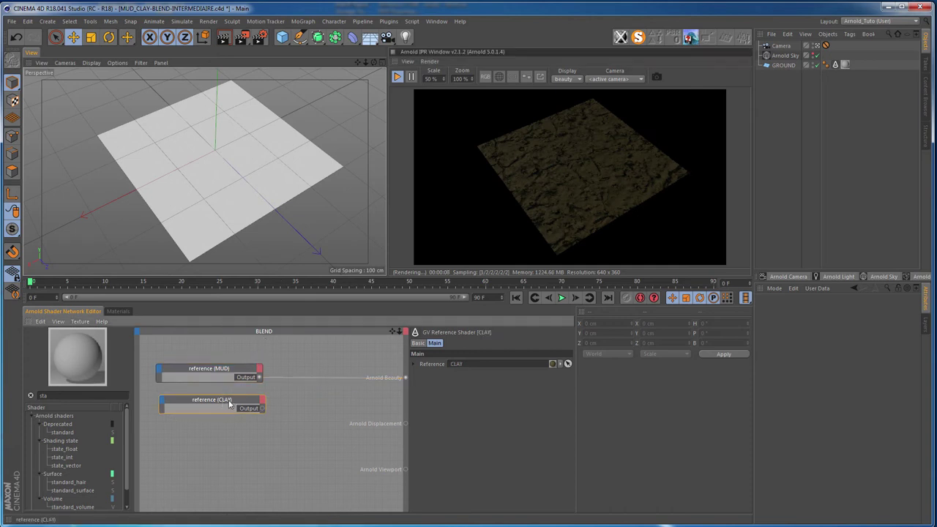
pyautogui.keyDown('alt'); pyautogui.click(225, 400); pyautogui.keyUp('alt')
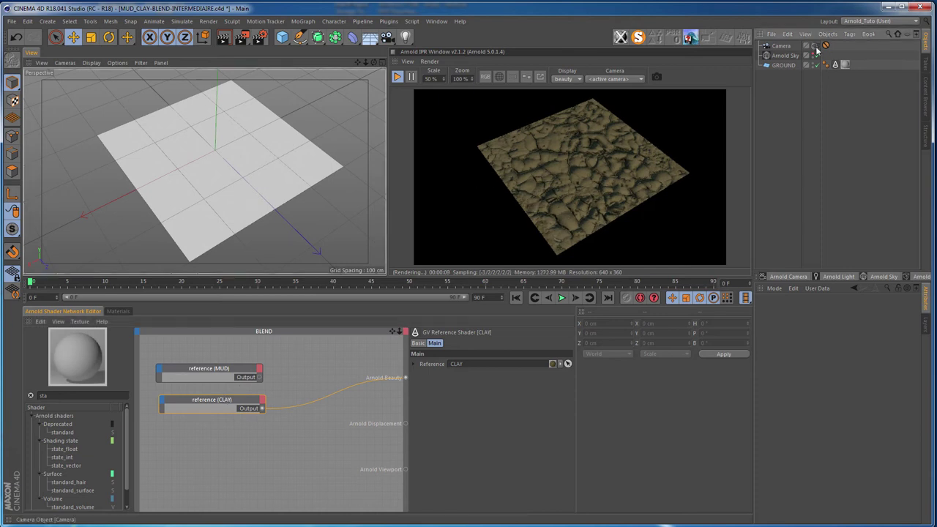
# - Zoom and orbit around the GROUND plane to inspect the cracked clay surface
pyautogui.keyDown('alt'); pyautogui.moveTo(176, 121); pyautogui.dragTo(249, 115, button='right'); pyautogui.keyUp('alt')
pyautogui.keyDown('alt'); pyautogui.moveTo(249, 115); pyautogui.dragTo(184, 142); pyautogui.keyUp('alt')
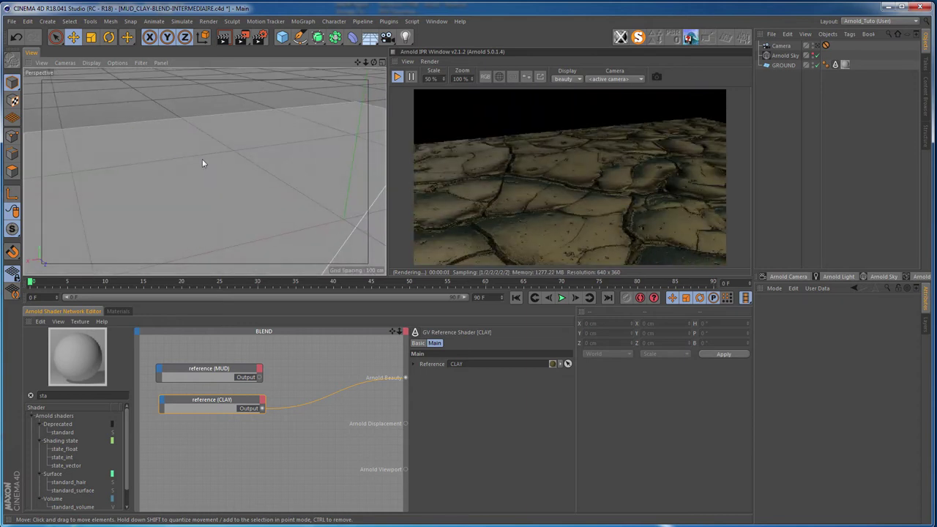
pyautogui.click(206, 172)
pyautogui.press('o')
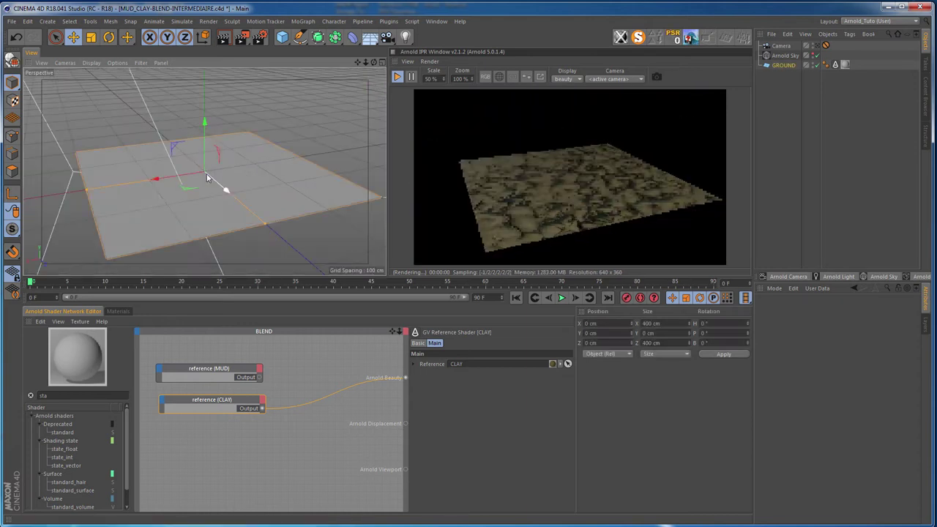
pyautogui.keyDown('alt'); pyautogui.moveTo(202, 239); pyautogui.dragTo(210, 253, button='right'); pyautogui.keyUp('alt')
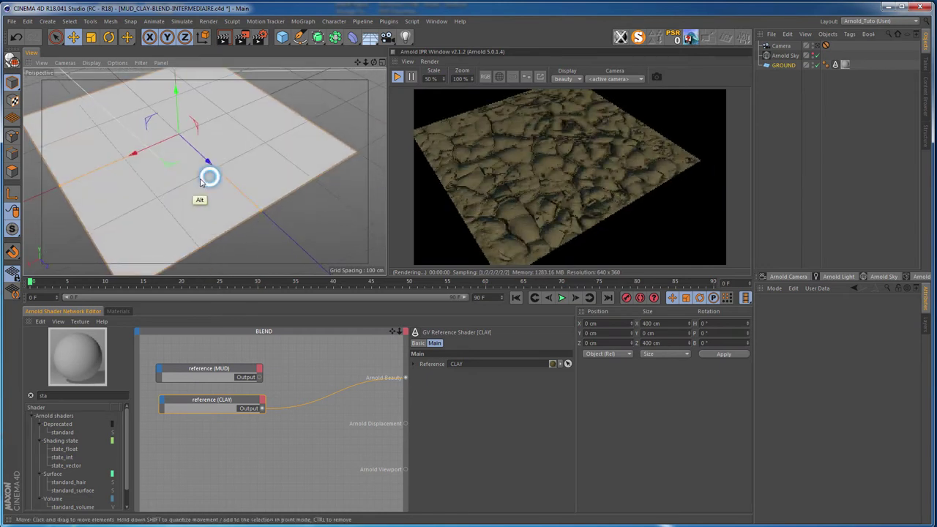
pyautogui.keyDown('alt'); pyautogui.moveTo(200, 198); pyautogui.dragTo(256, 168); pyautogui.keyUp('alt')
pyautogui.click(814, 53)
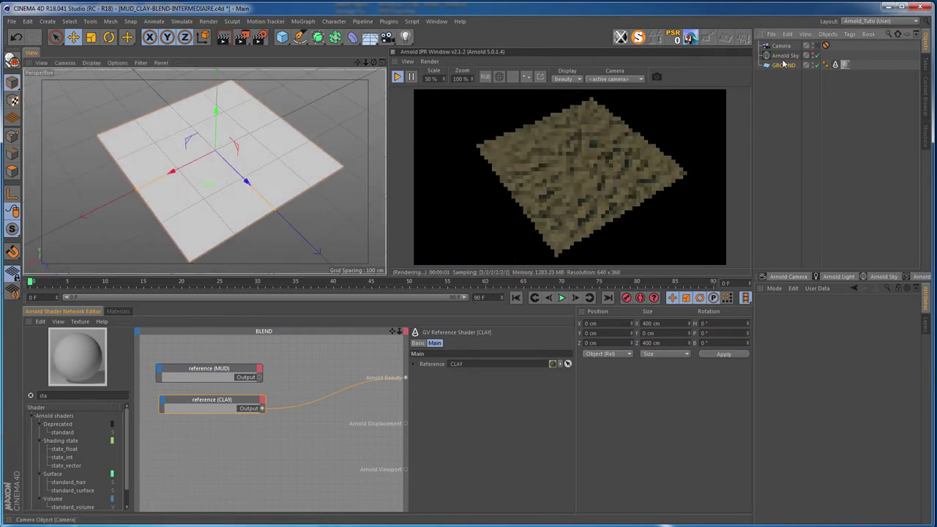
pyautogui.scroll(-3, 278, 358)
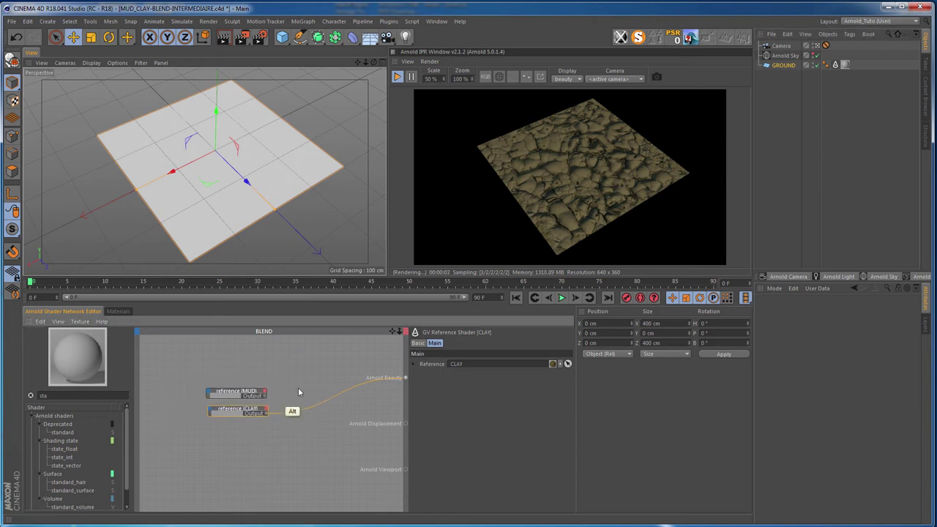
# - Add a layer shader and wire the two material references into Layer 1 and Layer 2
pyautogui.press('BackSpace')
pyautogui.press('BackSpace')
pyautogui.press('BackSpace')
pyautogui.write('lay')
pyautogui.moveTo(303, 372); pyautogui.dragTo(283, 366)
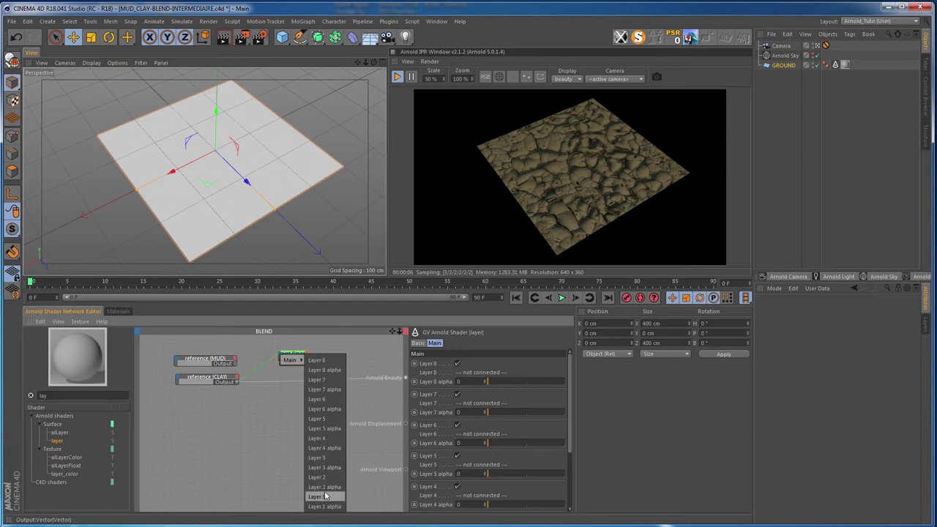
pyautogui.moveTo(283, 359); pyautogui.dragTo(324, 496)
pyautogui.moveTo(276, 355); pyautogui.dragTo(312, 385)
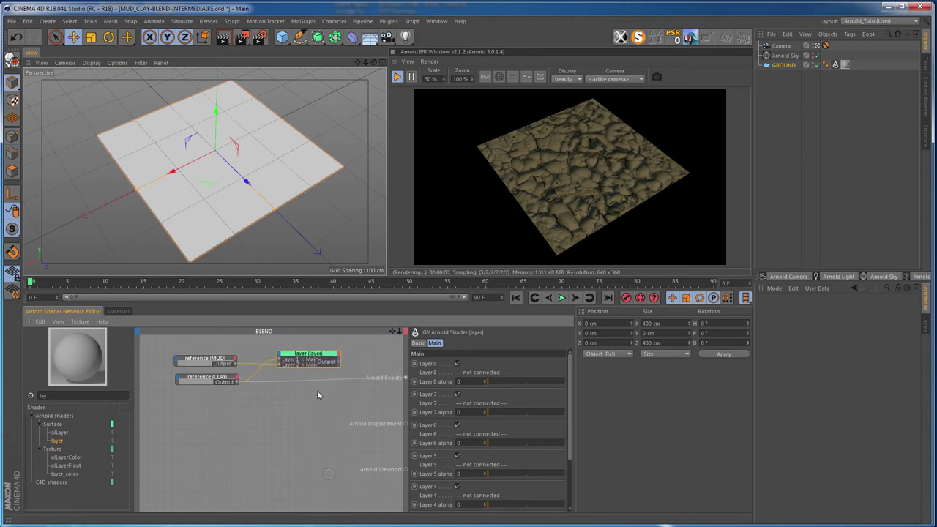
# - Add a ramp_rgb node and set its ramp type to u
pyautogui.hotkey('alt', 'w')
pyautogui.click(31, 396)
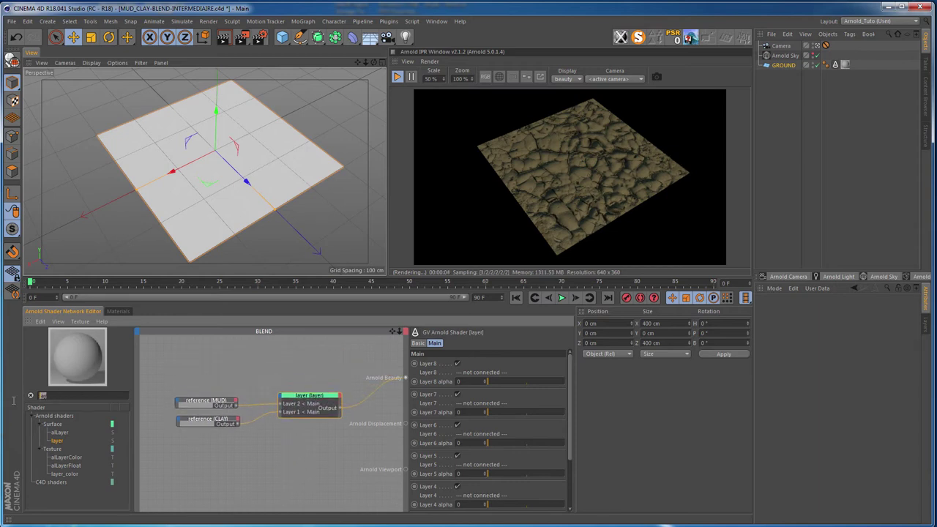
pyautogui.write('ram')
pyautogui.moveTo(115, 438); pyautogui.dragTo(204, 354)
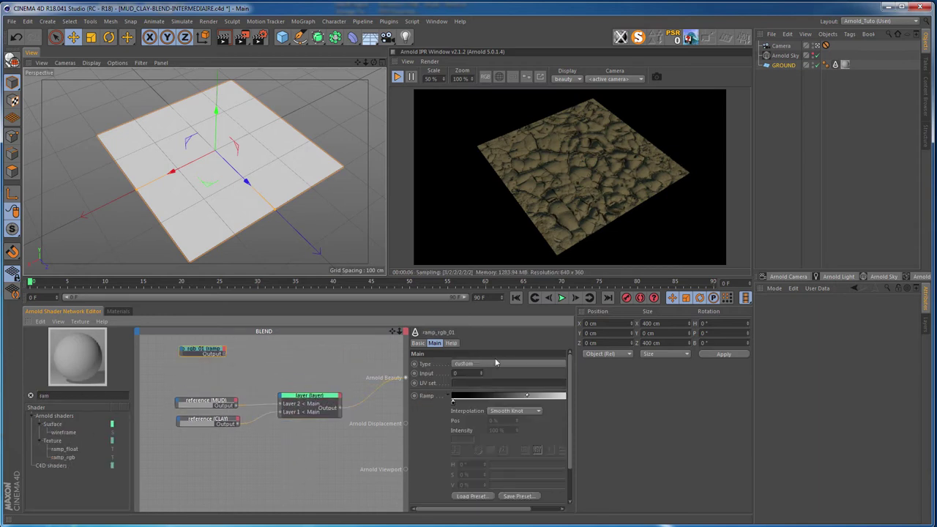
pyautogui.click(486, 363)
pyautogui.rightClick(220, 353)
pyautogui.click(237, 362)
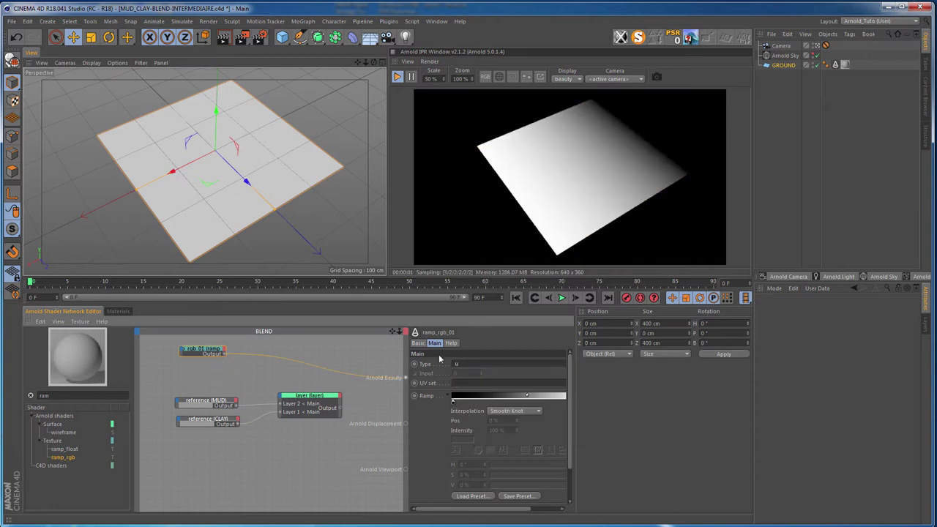
# - Move the ramp's black knot to 25% and connect the ramp as Layer 2 alpha
pyautogui.moveTo(574, 406); pyautogui.dragTo(601, 406)
pyautogui.moveTo(472, 401); pyautogui.dragTo(488, 401)
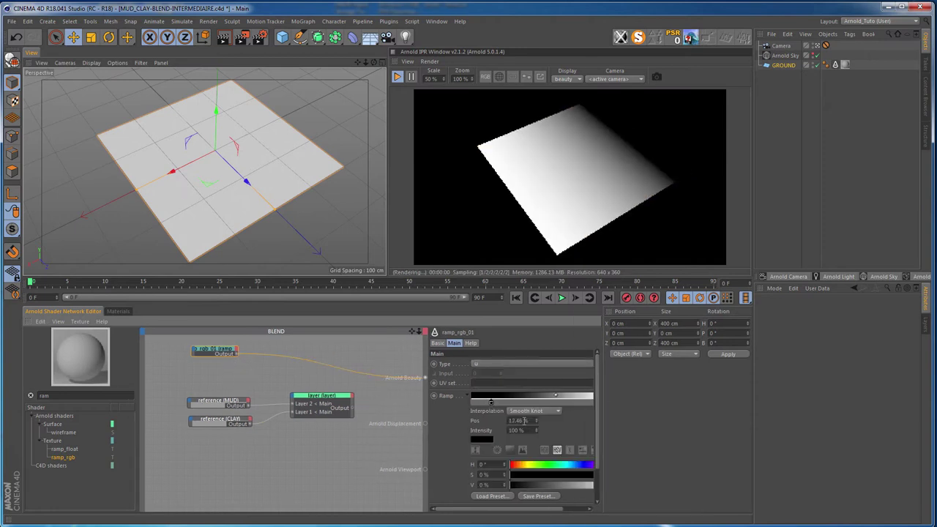
pyautogui.write('25')
pyautogui.press('Return')
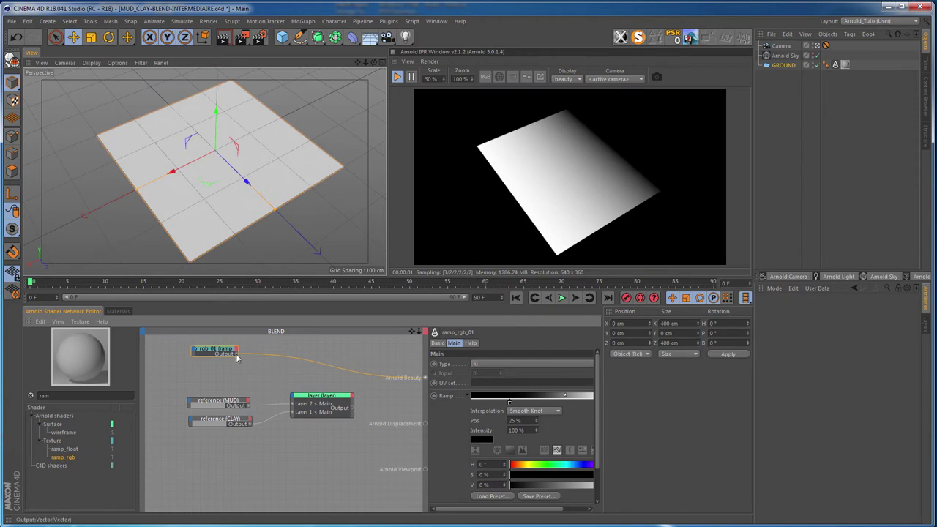
pyautogui.moveTo(293, 399); pyautogui.dragTo(294, 400)
pyautogui.click(337, 513)
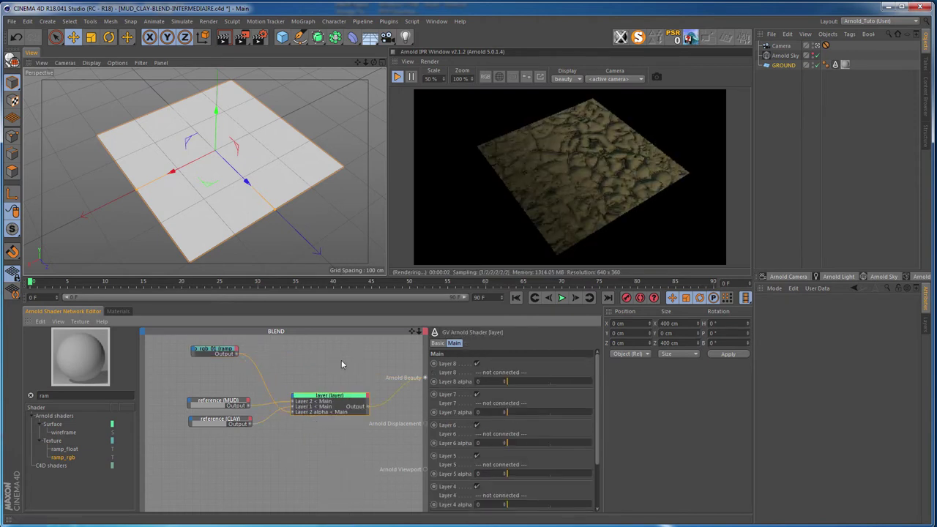
# - Open the MUD material's node network from the Materials list
pyautogui.scroll(-2, 308, 380)
pyautogui.scroll(-1, 256, 421)
pyautogui.scroll(-2, 252, 429)
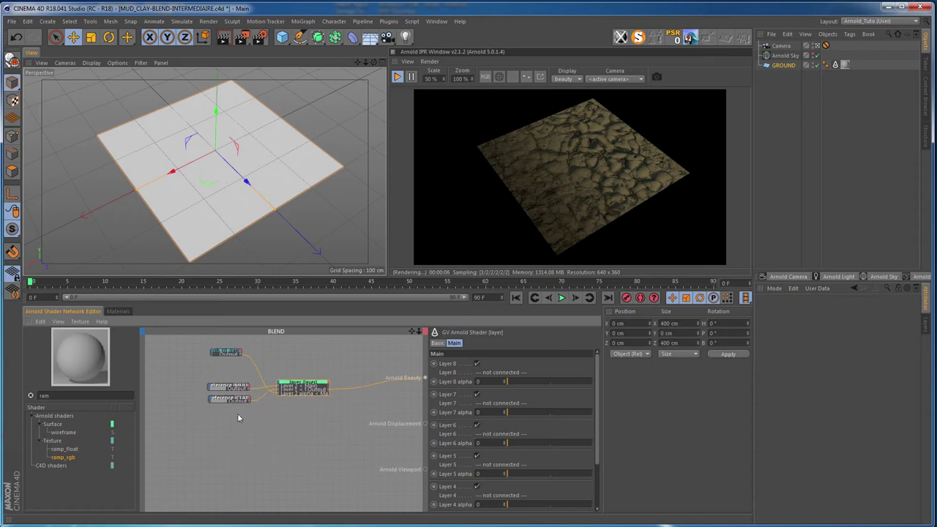
pyautogui.click(118, 311)
pyautogui.doubleClick(51, 354)
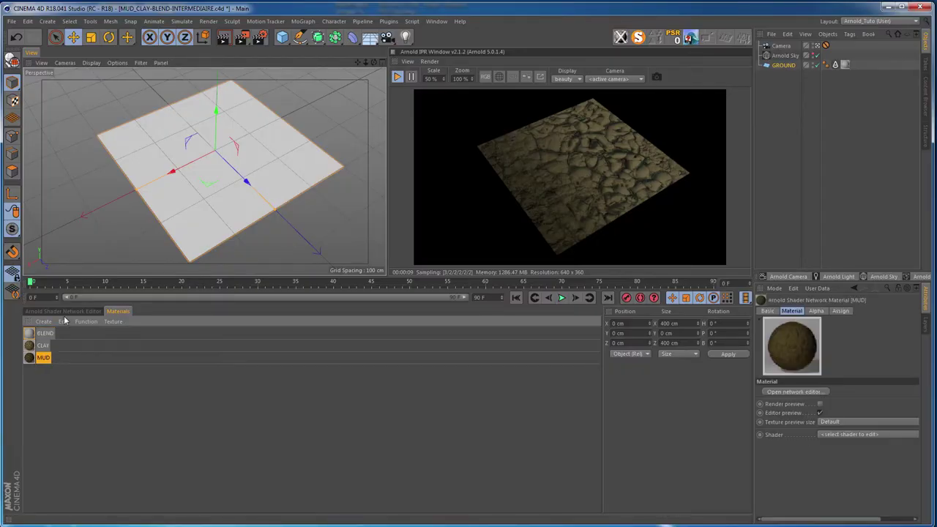
# - Paste MUD's displacement image and normal_displacement nodes into BLEND and name the texture MUD
pyautogui.moveTo(171, 435); pyautogui.dragTo(232, 461)
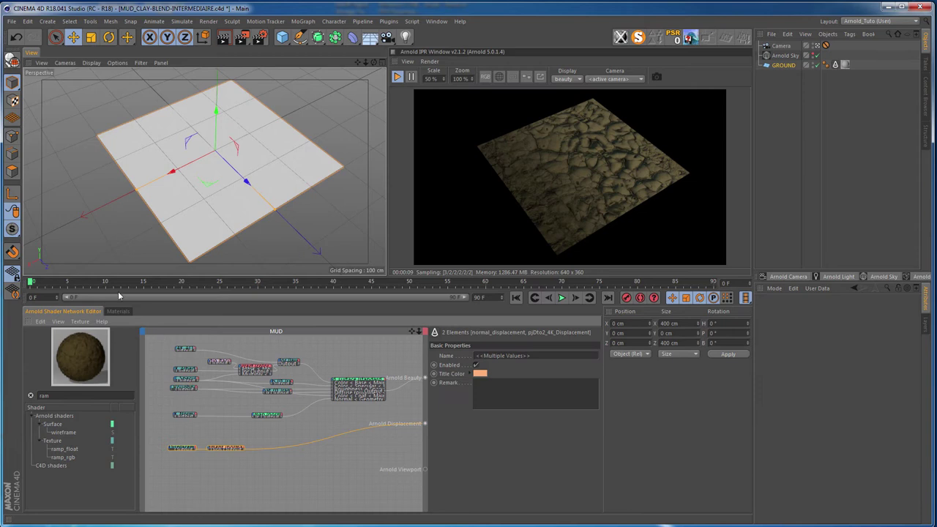
pyautogui.click(118, 312)
pyautogui.click(73, 311)
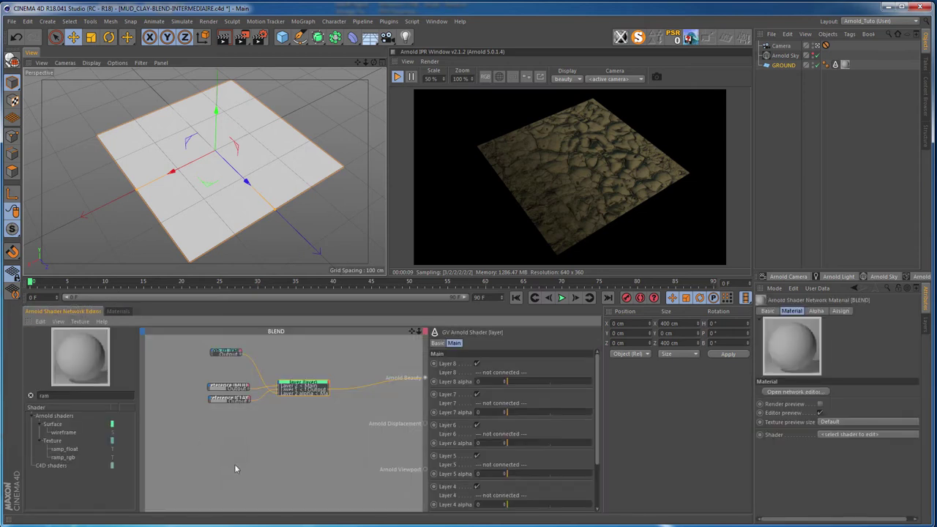
pyautogui.moveTo(309, 454)
pyautogui.mouseDown()
pyautogui.moveTo(281, 411)
pyautogui.moveTo(269, 443)
pyautogui.mouseUp()
pyautogui.click(487, 344)
pyautogui.click(452, 343)
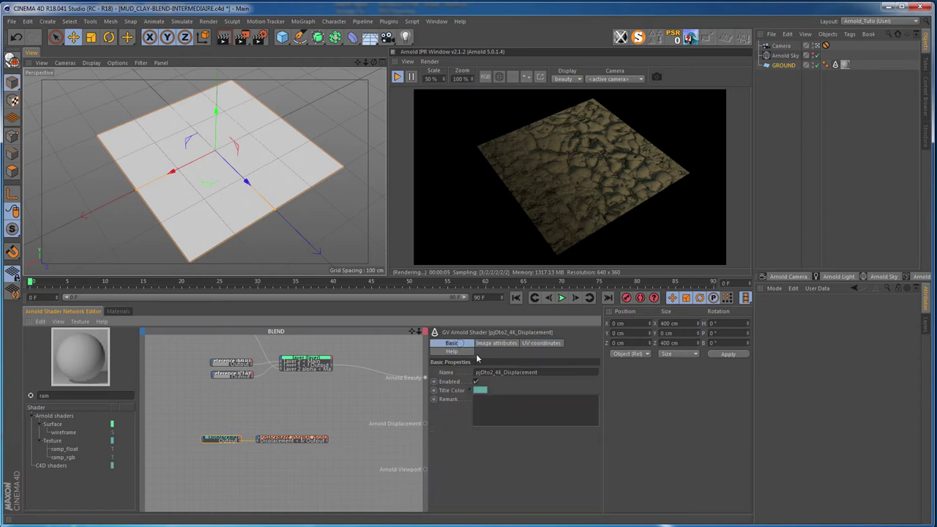
pyautogui.write('MUD')
# - Paste CLAY's displacement node pair into BLEND and rename its texture node CLAY
pyautogui.click(118, 310)
pyautogui.click(33, 349)
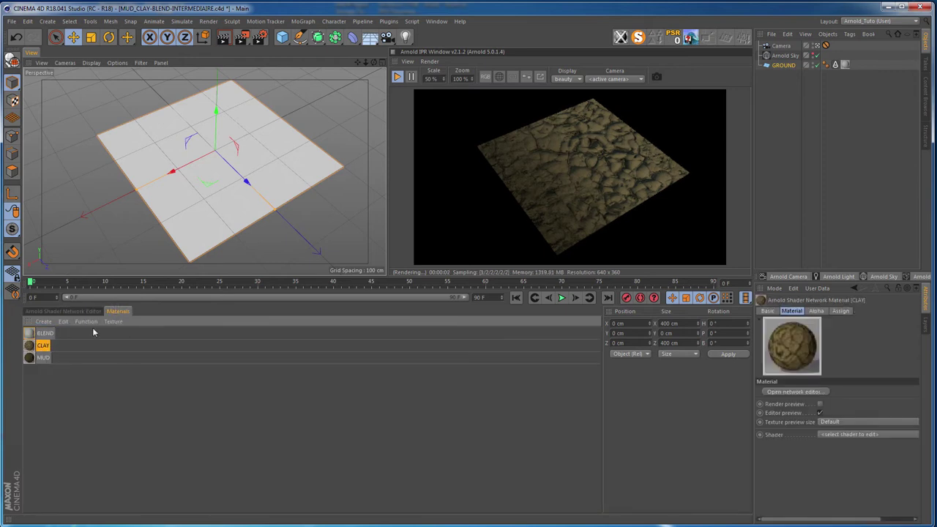
pyautogui.click(73, 311)
pyautogui.click(219, 501)
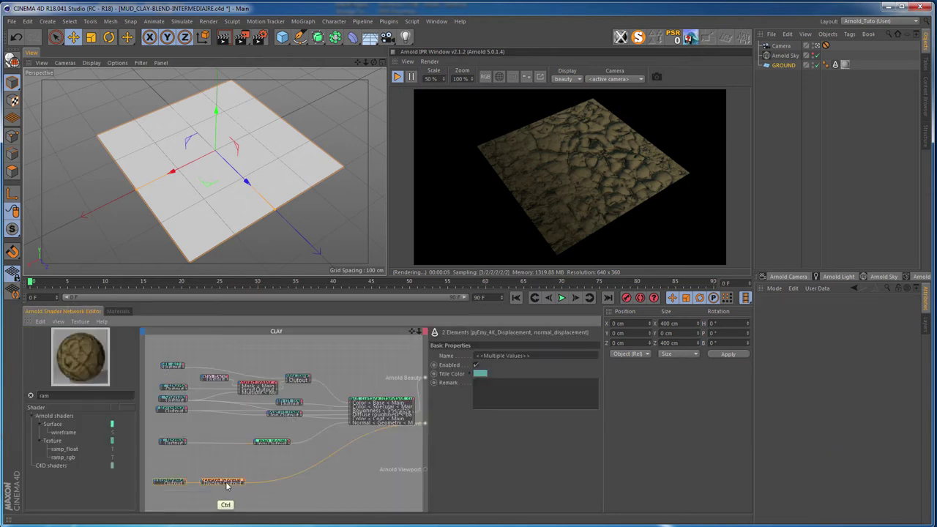
pyautogui.click(117, 311)
pyautogui.click(35, 334)
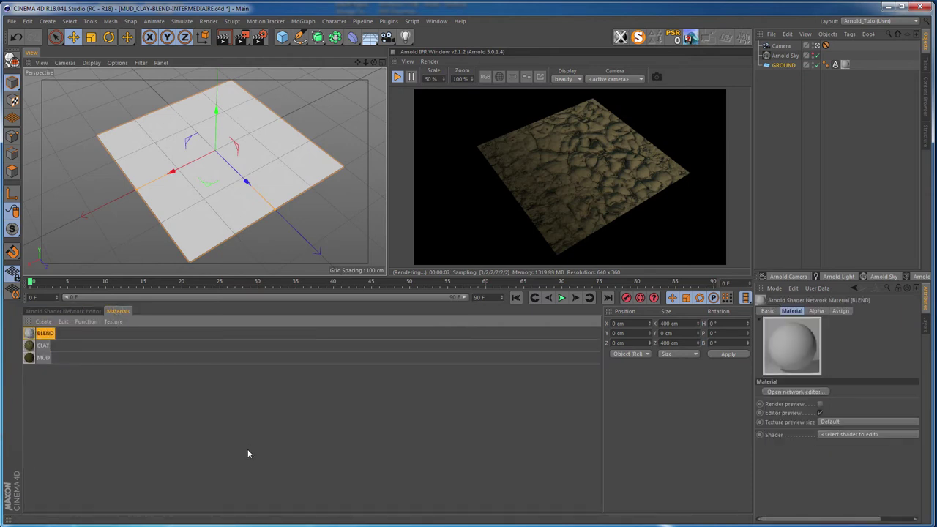
pyautogui.click(80, 311)
pyautogui.moveTo(194, 448); pyautogui.dragTo(336, 468)
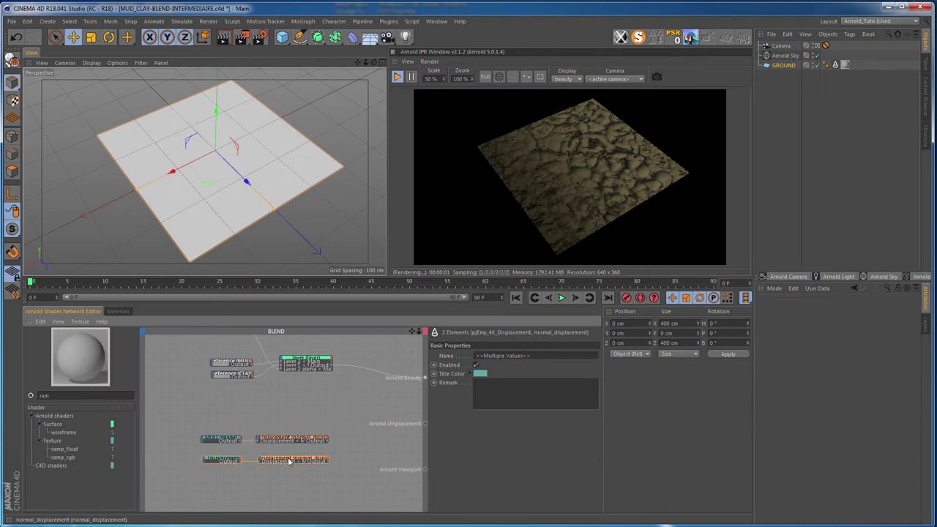
pyautogui.click(222, 459)
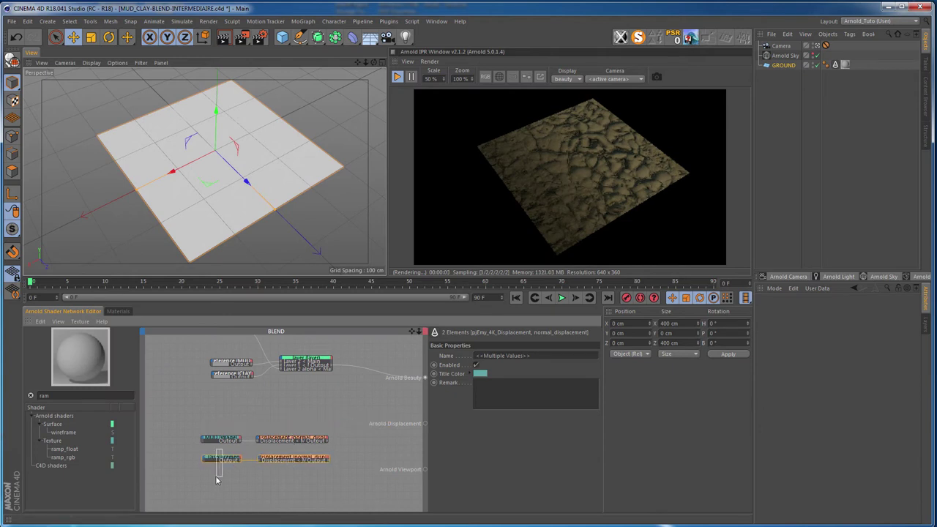
pyautogui.doubleClick(508, 373)
pyautogui.write('CLAY')
pyautogui.click(322, 415)
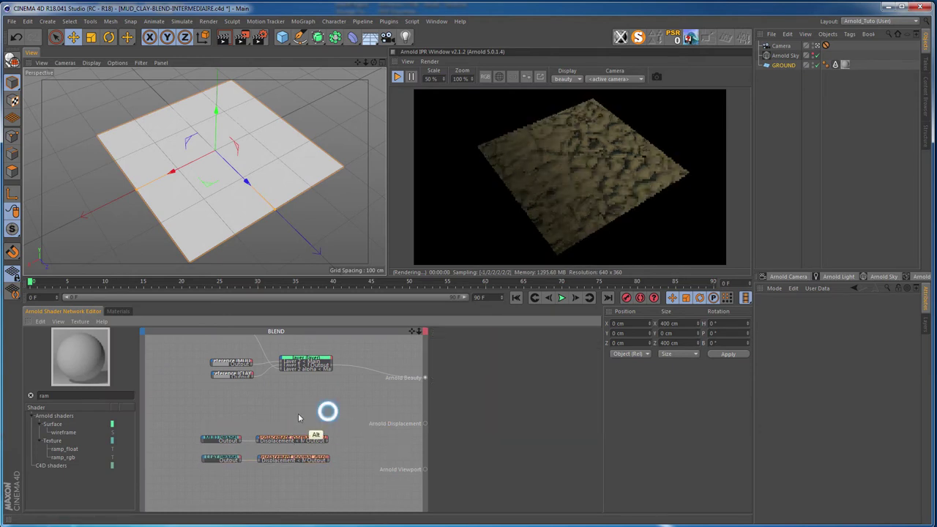
pyautogui.click(31, 395)
# - Add a layer_color node with the two displacement outputs as Layer 1 and Layer 2
pyautogui.write('lay')
pyautogui.moveTo(58, 474); pyautogui.dragTo(361, 445)
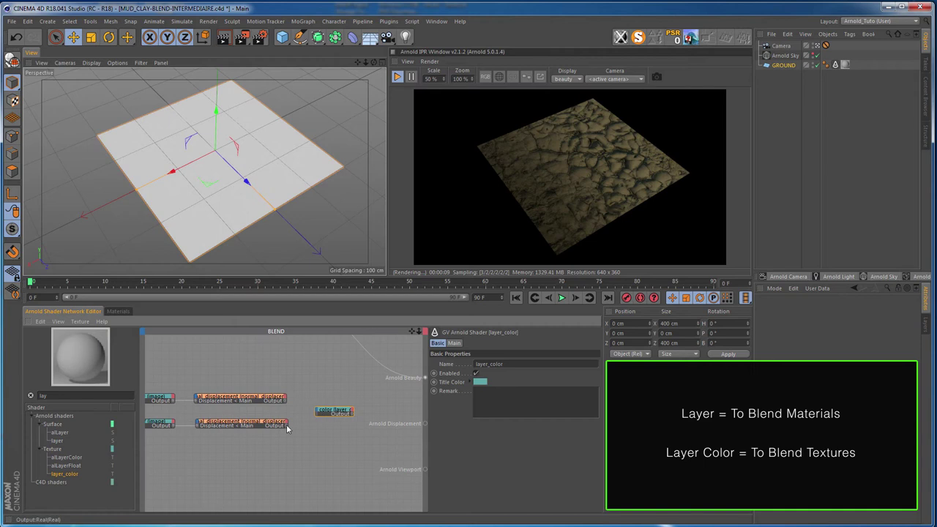
pyautogui.moveTo(287, 425); pyautogui.dragTo(319, 414)
pyautogui.click(368, 521)
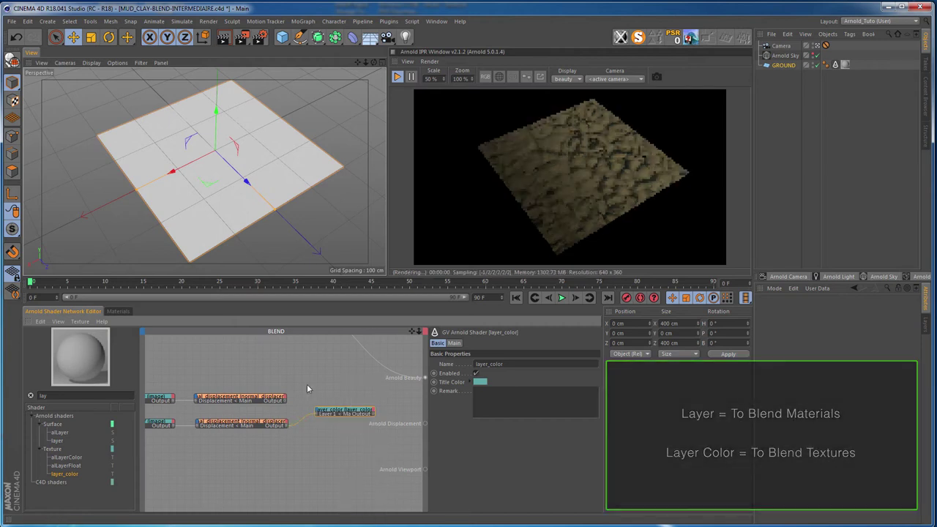
pyautogui.moveTo(317, 415); pyautogui.dragTo(320, 415)
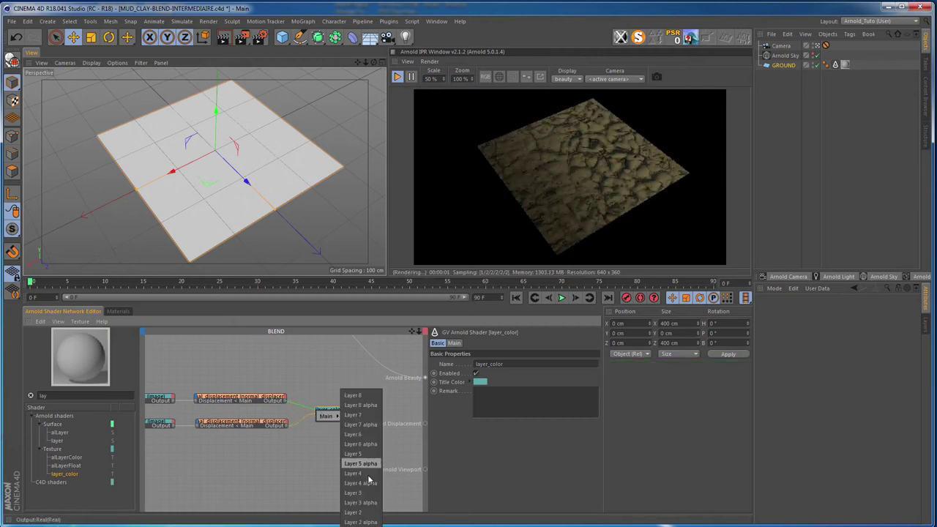
pyautogui.click(360, 513)
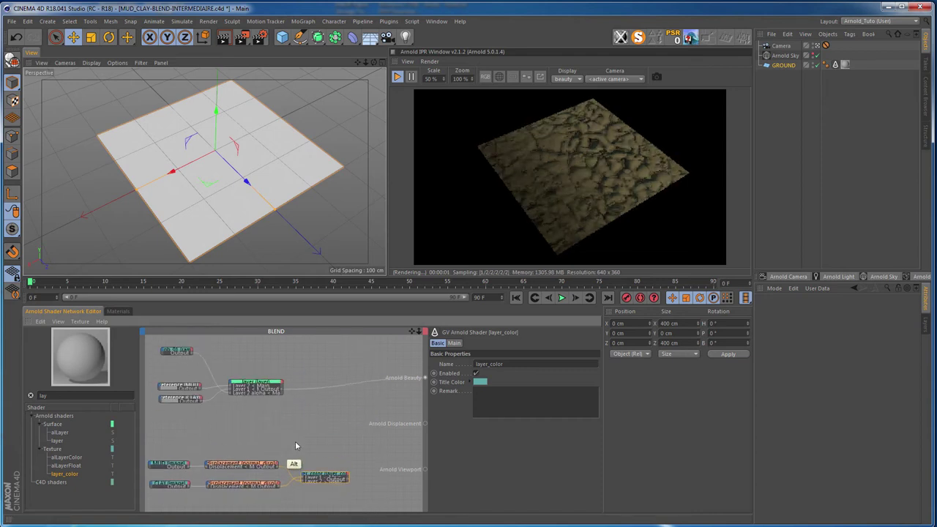
# - Use the ramp as Layer 2 alpha and feed layer_color into BLEND's displacement
pyautogui.click(202, 346)
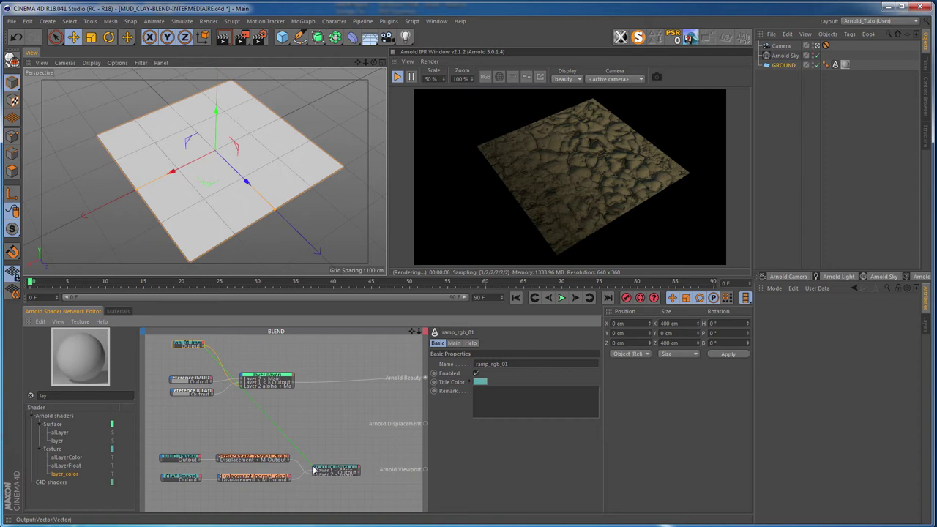
pyautogui.moveTo(313, 470); pyautogui.dragTo(315, 470)
pyautogui.click(359, 512)
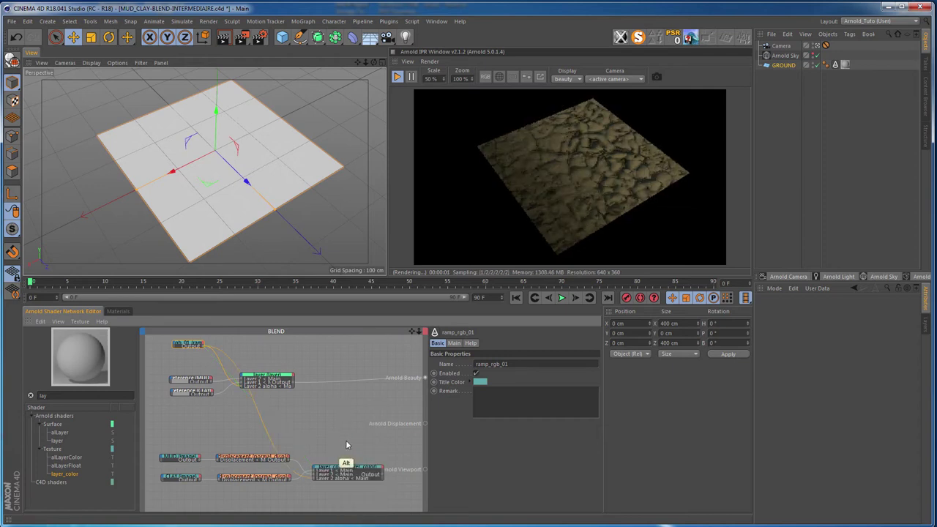
pyautogui.keyDown('alt'); pyautogui.moveTo(346, 440); pyautogui.dragTo(328, 422, button='middle'); pyautogui.keyUp('alt')
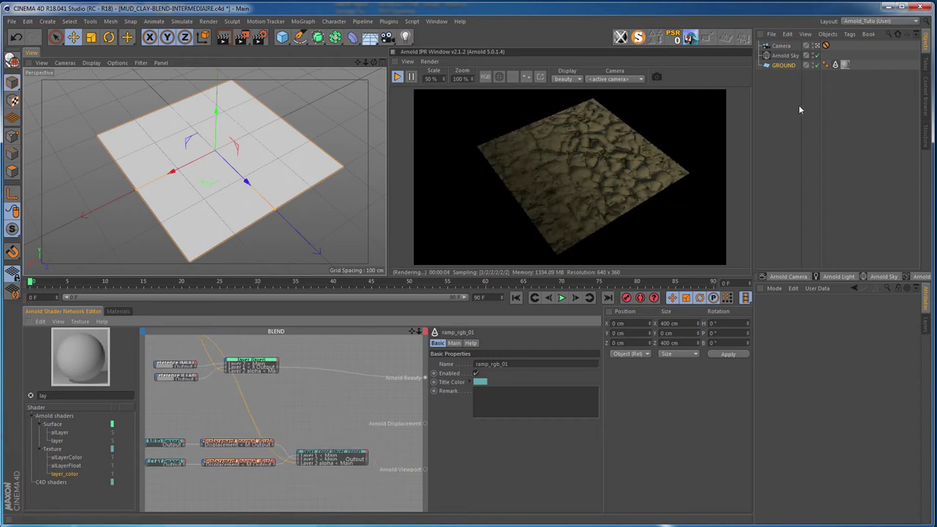
pyautogui.keyDown('alt'); pyautogui.moveTo(366, 462); pyautogui.dragTo(315, 432, button='middle'); pyautogui.keyUp('alt')
pyautogui.click(314, 432)
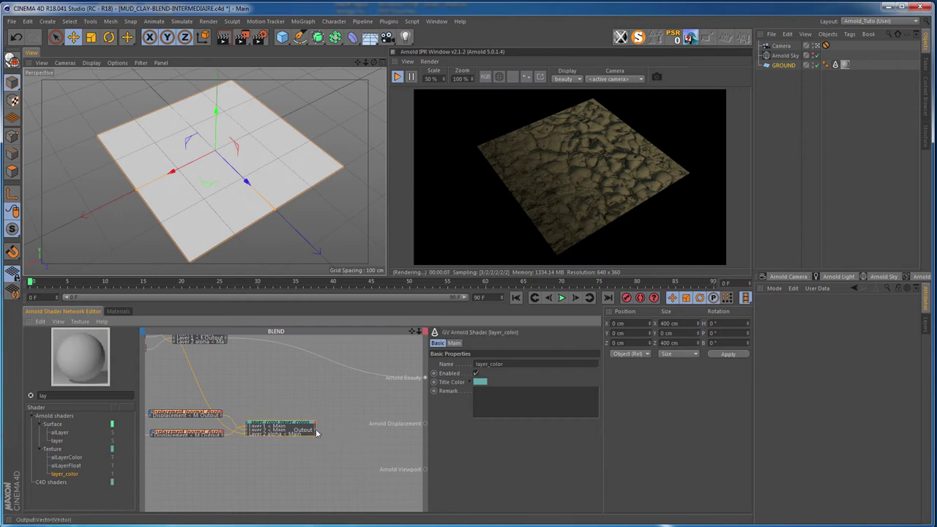
pyautogui.moveTo(316, 434); pyautogui.dragTo(426, 424)
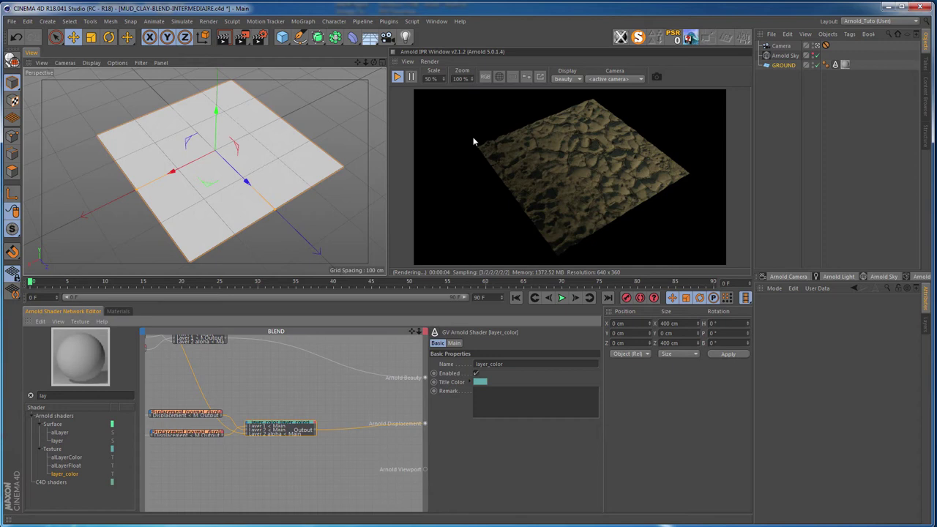
pyautogui.moveTo(209, 180)
pyautogui.keyDown('alt'); pyautogui.mouseDown()
pyautogui.moveTo(229, 136)
pyautogui.moveTo(148, 161)
pyautogui.moveTo(132, 150)
pyautogui.moveTo(169, 169)
pyautogui.mouseUp(); pyautogui.keyUp('alt')
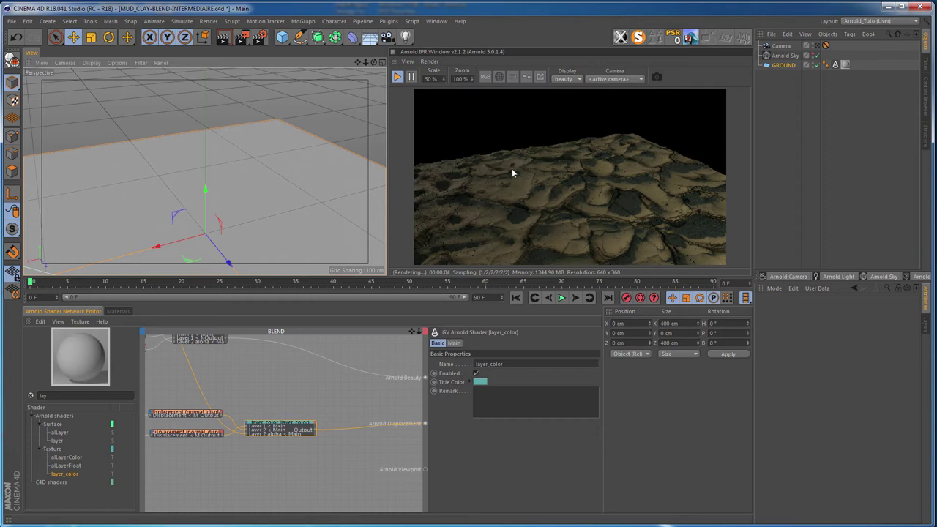
pyautogui.press('h')
pyautogui.press('o')
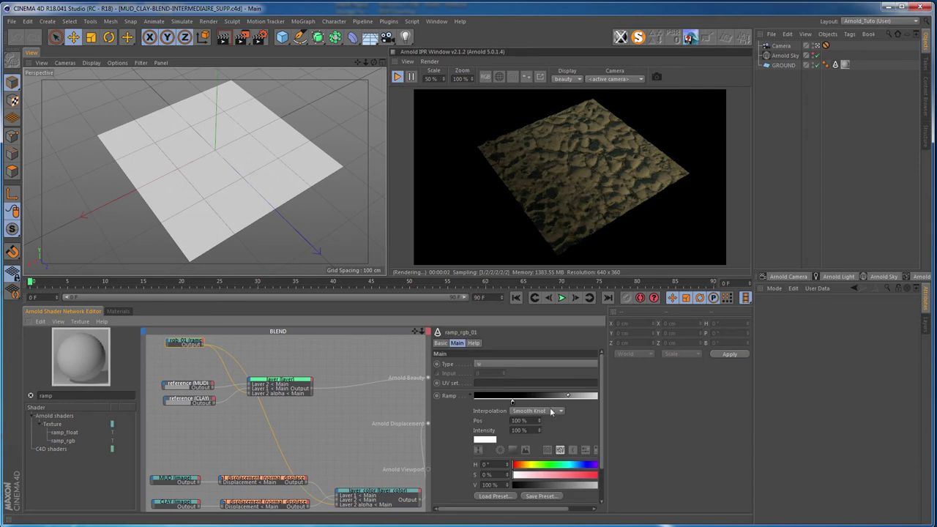
# - Add a ramp knot near 77% and adjust the ramp's knots
pyautogui.moveTo(514, 512); pyautogui.dragTo(491, 512)
pyautogui.click(561, 401)
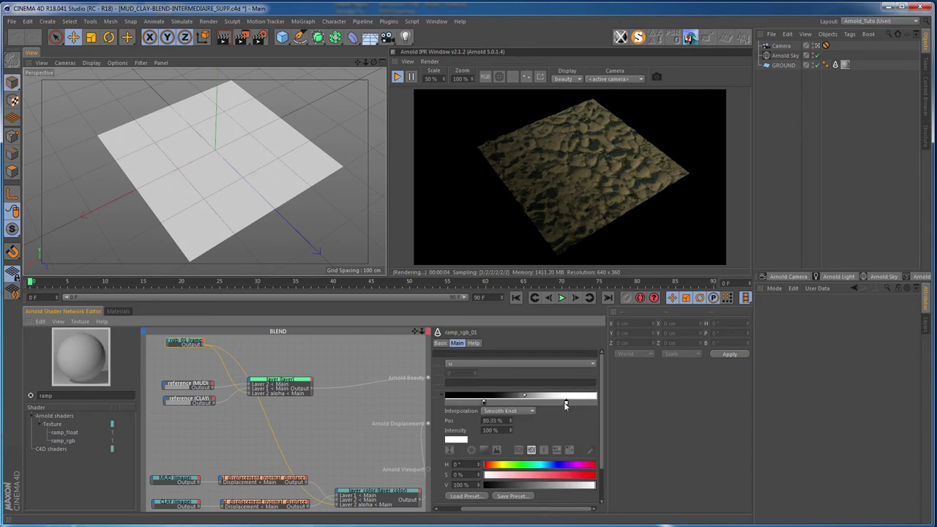
pyautogui.click(475, 394)
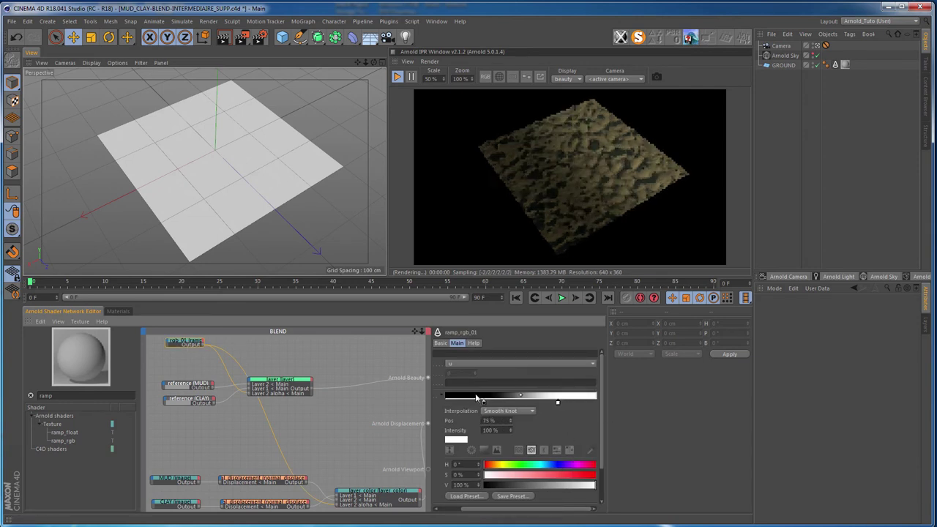
pyautogui.click(239, 415)
pyautogui.scroll(-2, 249, 383)
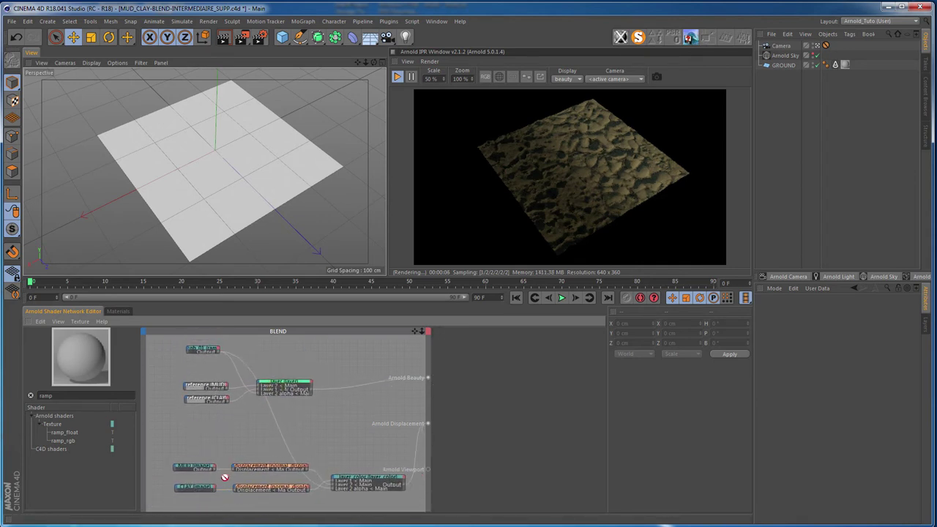
# - Add a layer_color_01 node and connect CLAY to its Layer 1
pyautogui.click(46, 395)
pyautogui.write('laye')
pyautogui.moveTo(68, 473); pyautogui.dragTo(283, 349)
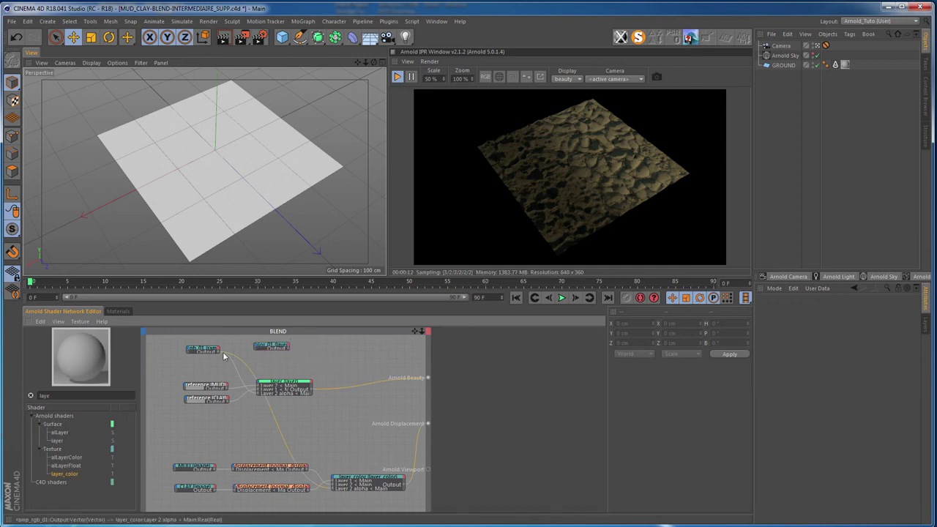
pyautogui.moveTo(245, 375); pyautogui.dragTo(256, 350)
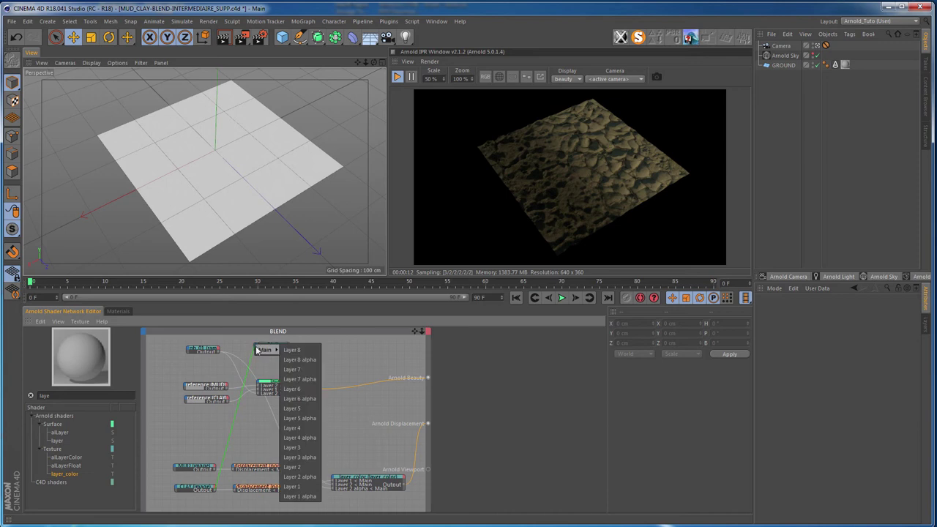
pyautogui.click(302, 487)
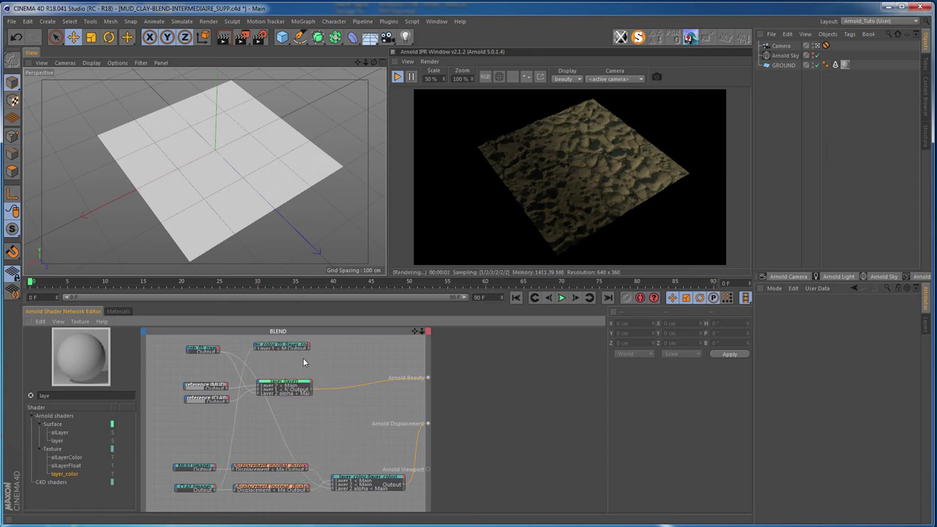
pyautogui.click(283, 345)
pyautogui.scroll(1, 289, 395)
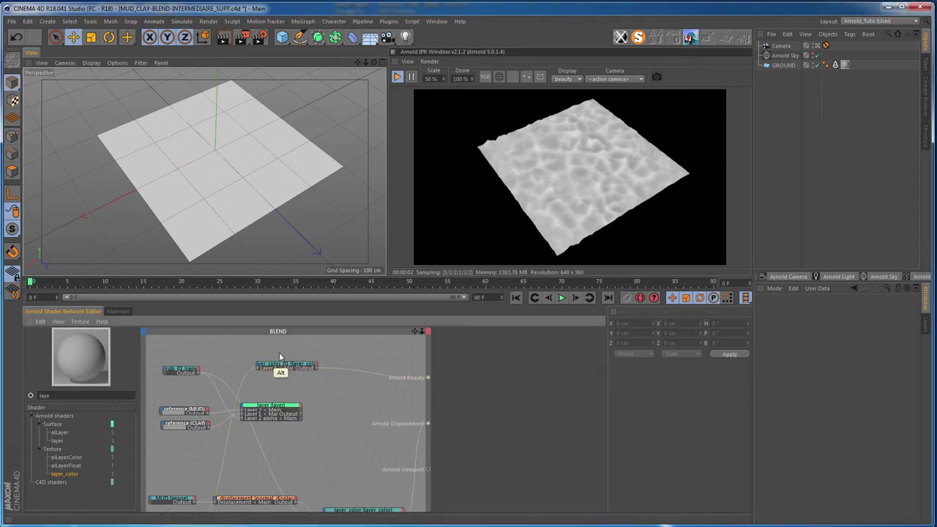
pyautogui.click(215, 440)
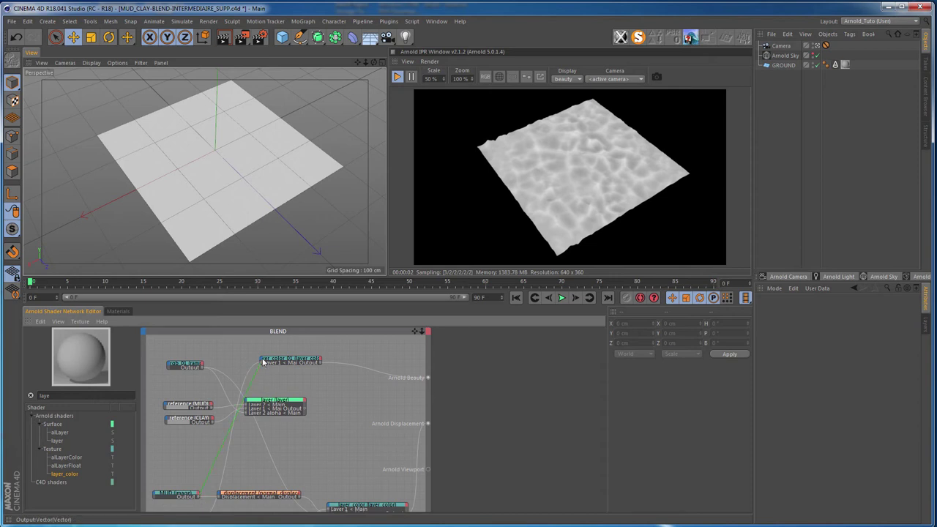
# - Connect MUD to layer_color_01's Layer 2 and reposition the node
pyautogui.moveTo(266, 373); pyautogui.dragTo(268, 363)
pyautogui.click(309, 483)
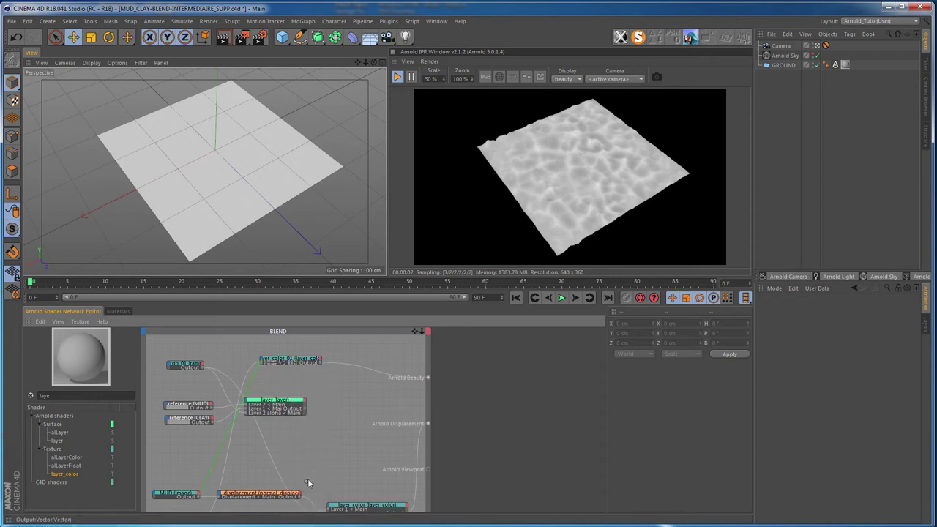
pyautogui.click(290, 361)
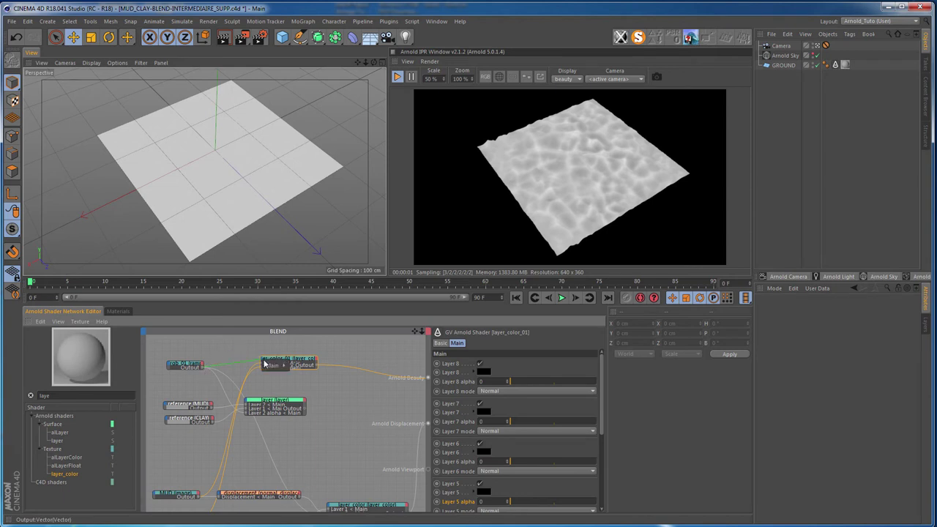
pyautogui.click(263, 362)
pyautogui.click(307, 483)
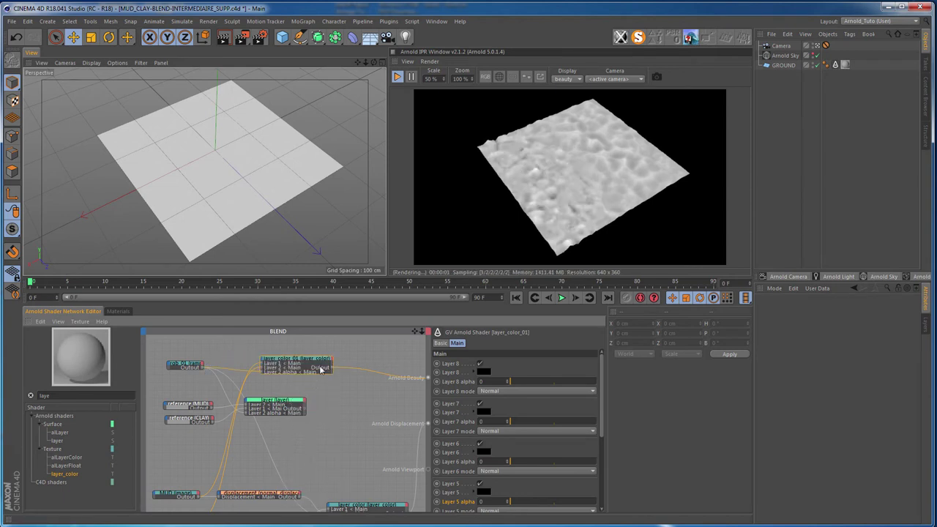
pyautogui.moveTo(320, 368); pyautogui.dragTo(311, 357)
pyautogui.moveTo(288, 352); pyautogui.dragTo(279, 382, button='middle')
# - Add a ramp_float node with its Input port exposed beside layer_color_01
pyautogui.moveTo(279, 381); pyautogui.dragTo(292, 370)
pyautogui.click(226, 372)
pyautogui.doubleClick(44, 395)
pyautogui.write('ram')
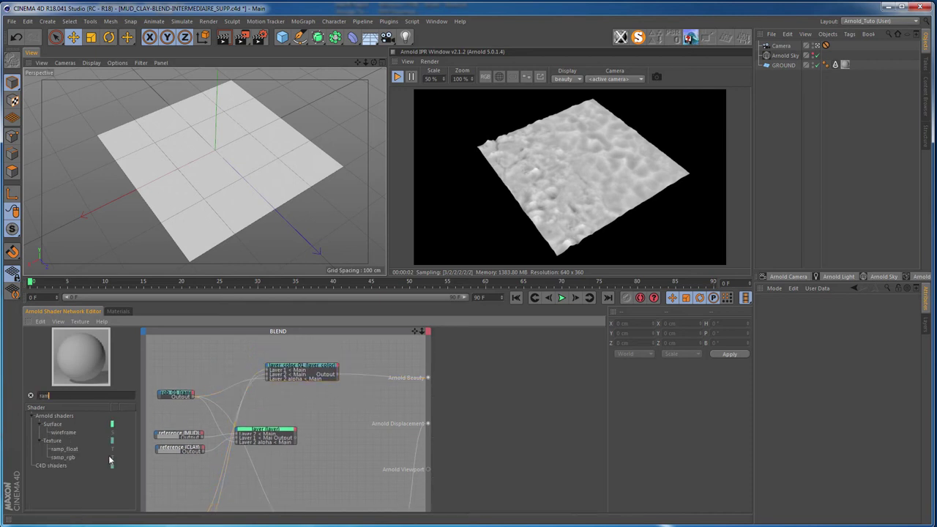
pyautogui.moveTo(64, 450); pyautogui.dragTo(219, 368)
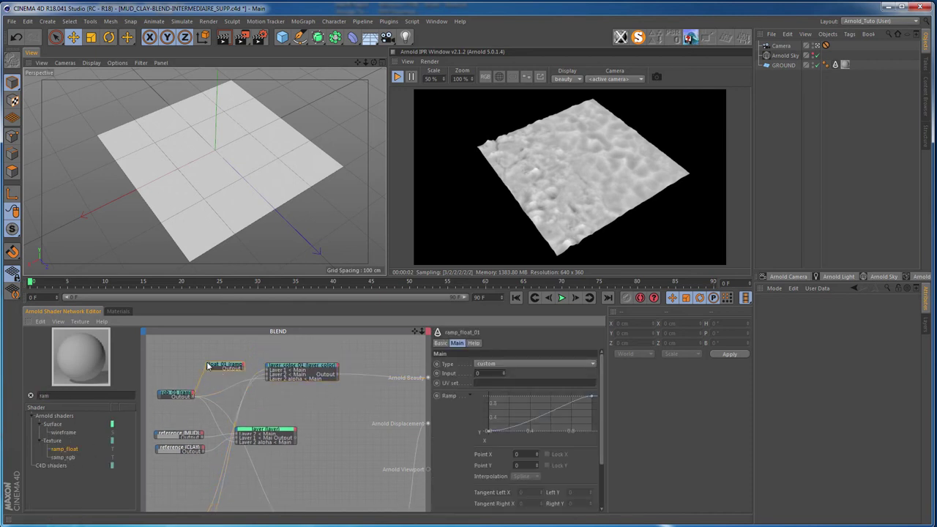
pyautogui.click(208, 366)
pyautogui.click(252, 374)
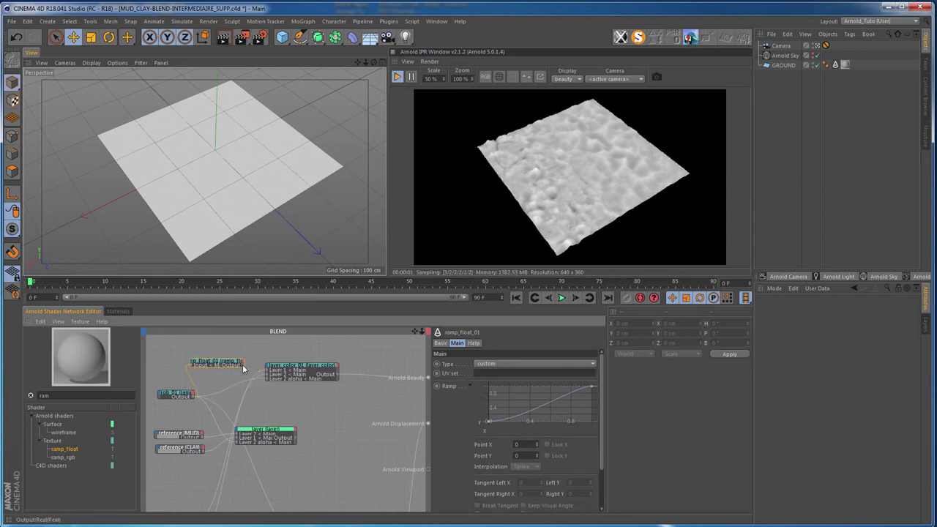
pyautogui.click(592, 387)
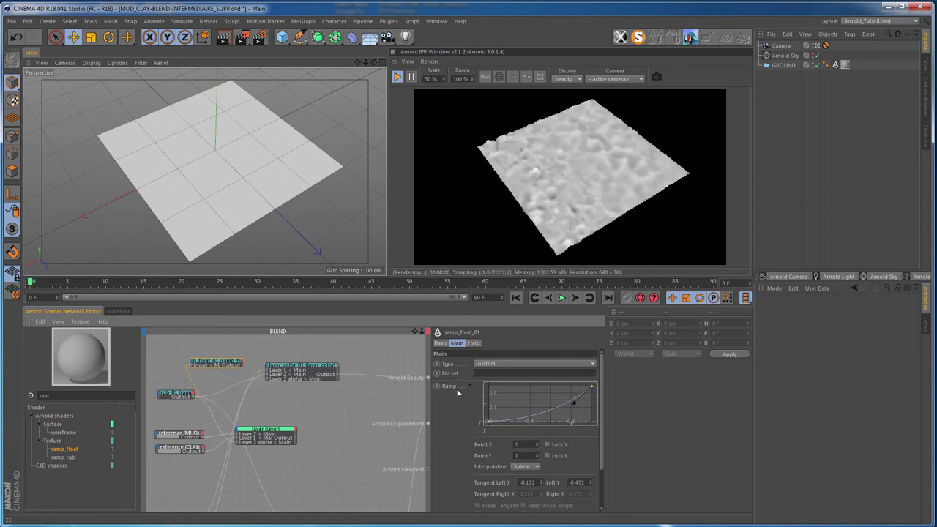
pyautogui.click(311, 377)
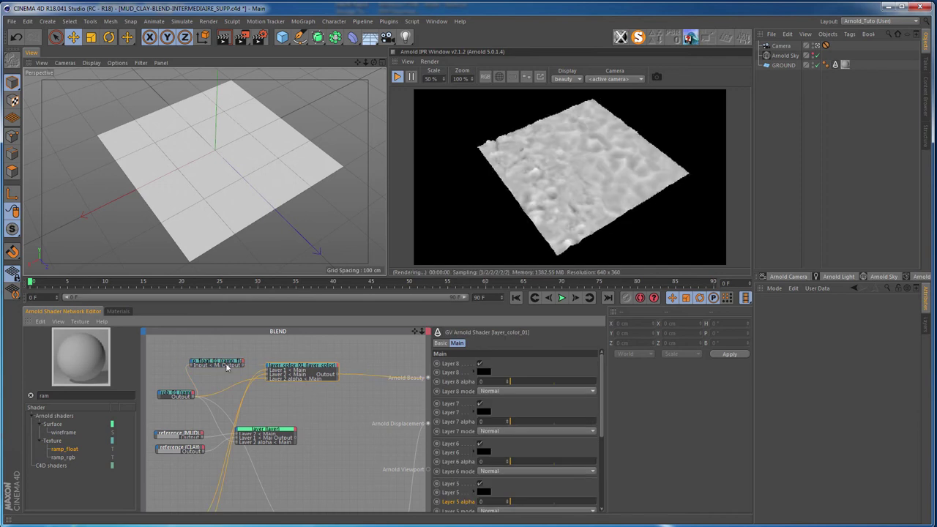
pyautogui.moveTo(241, 362); pyautogui.dragTo(245, 348)
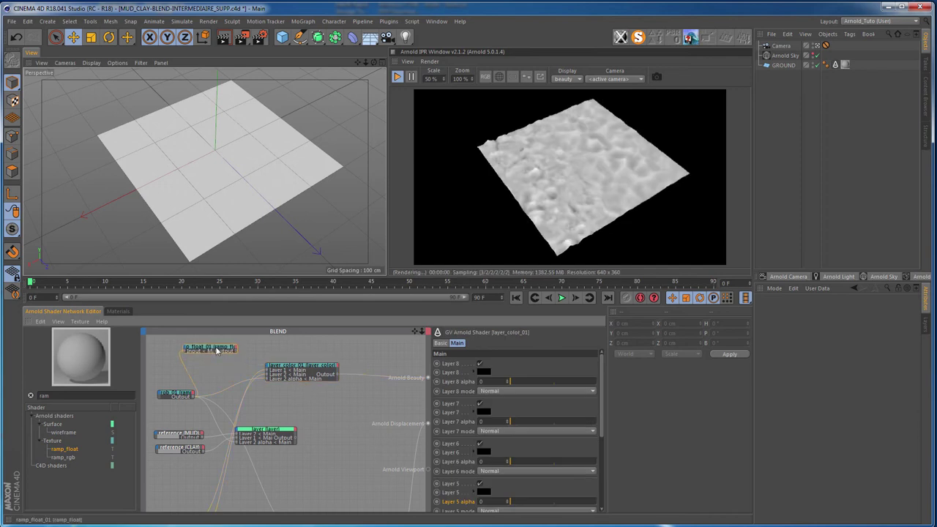
# - Connect the ramp to layer_color_01 as Layer 3 and choose its blend mode
pyautogui.click(269, 368)
pyautogui.click(313, 472)
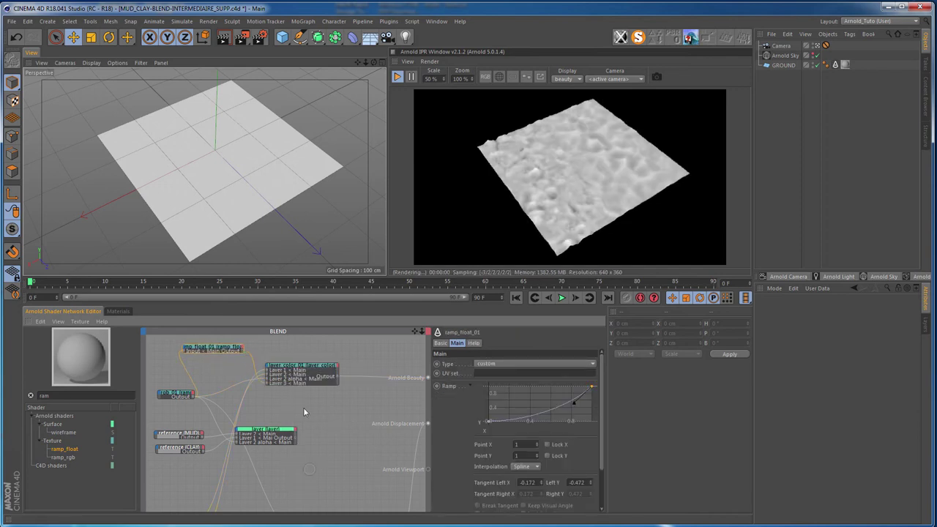
pyautogui.scroll(-3, 587, 435)
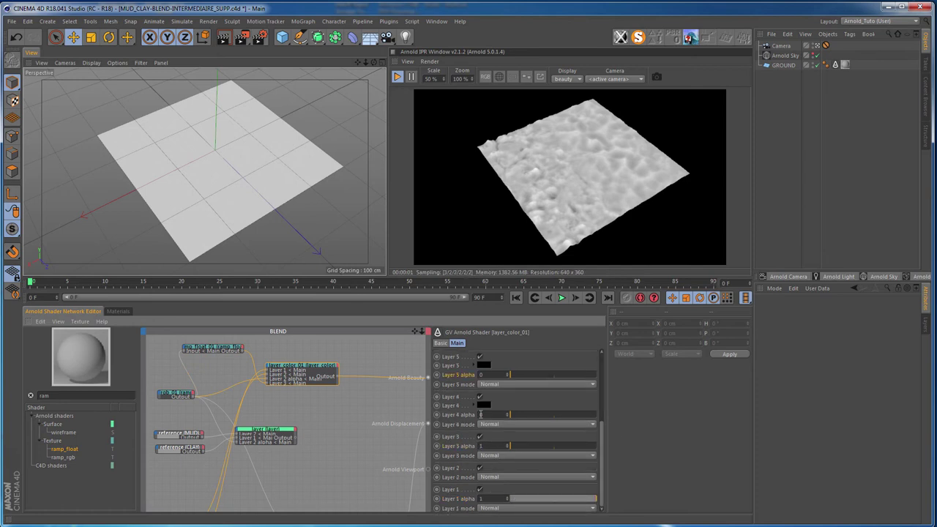
pyautogui.click(489, 456)
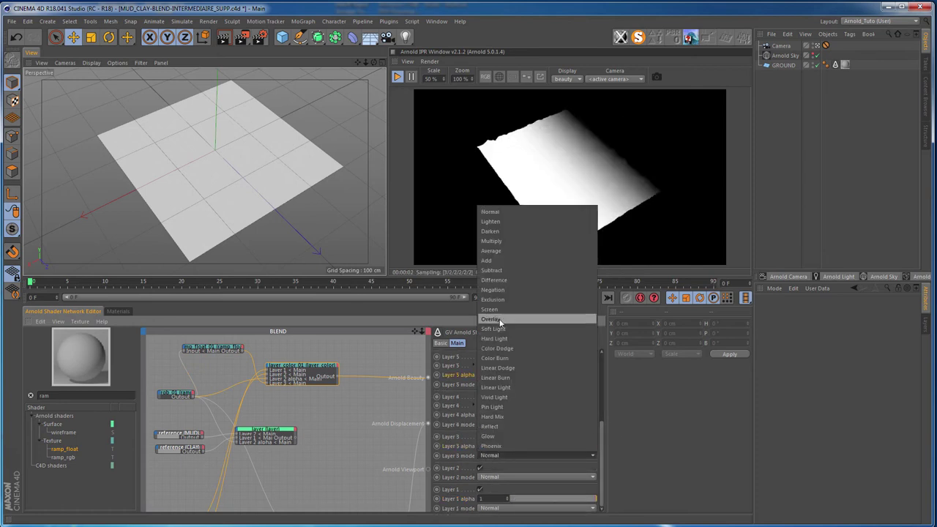
pyautogui.click(493, 241)
# - Duplicate the ramp, adjust its curve, and connect it as Layer 4 with Overlay blending
pyautogui.keyDown('ctrl'); pyautogui.moveTo(183, 345); pyautogui.dragTo(236, 363); pyautogui.keyUp('ctrl')
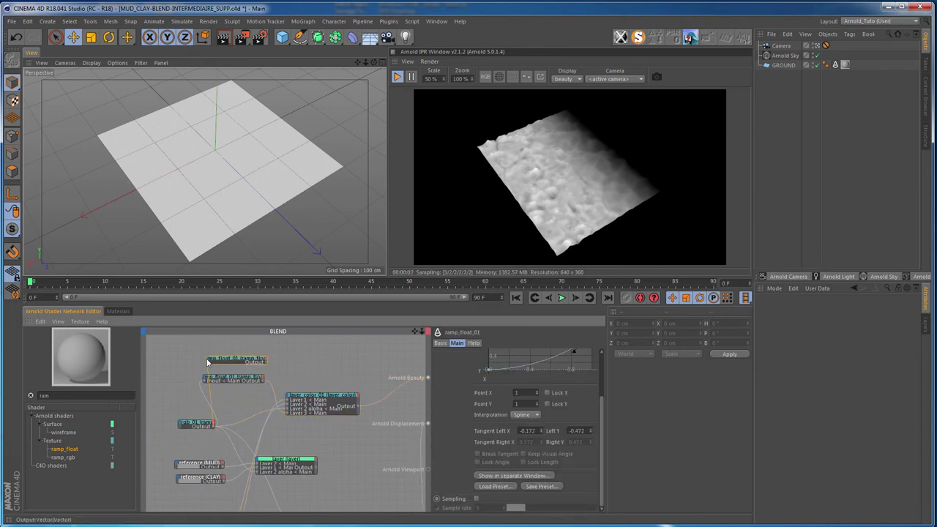
pyautogui.click(207, 361)
pyautogui.click(268, 368)
pyautogui.scroll(2, 600, 386)
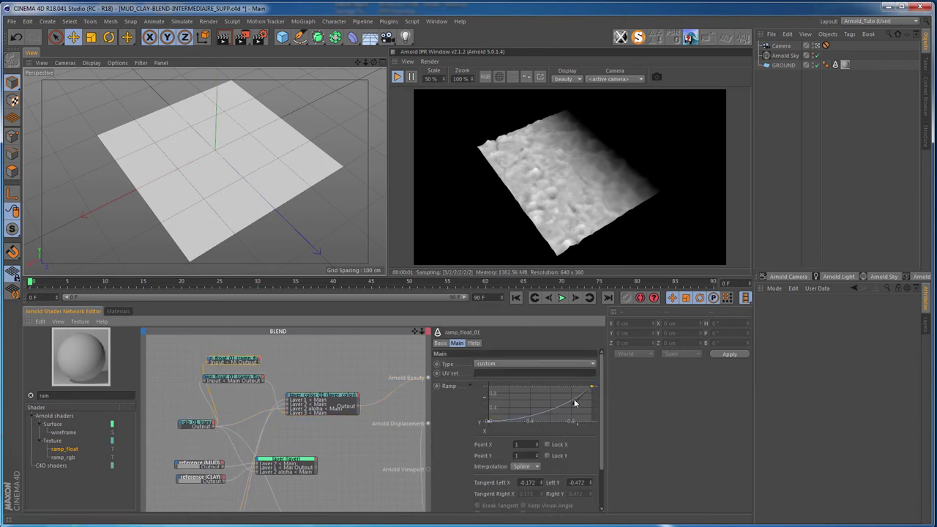
pyautogui.moveTo(491, 420); pyautogui.dragTo(504, 403)
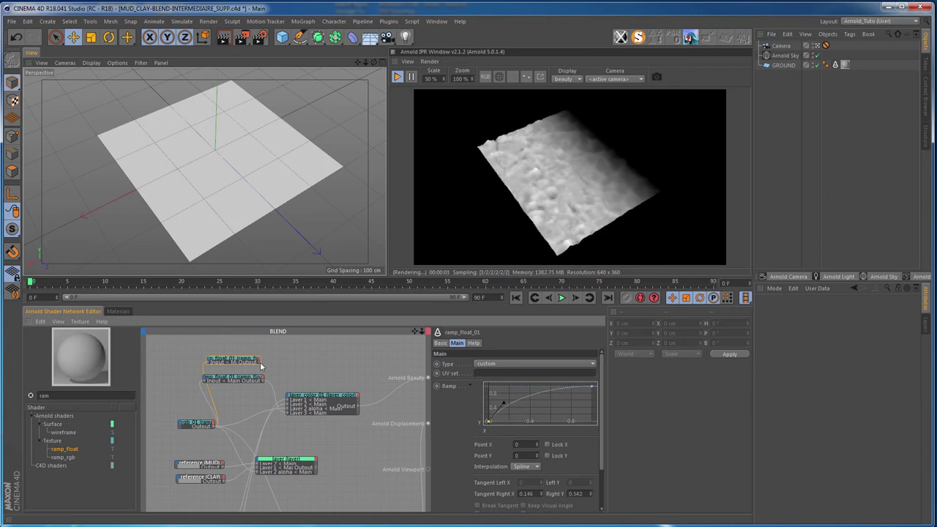
pyautogui.moveTo(261, 362); pyautogui.dragTo(287, 396)
pyautogui.click(316, 399)
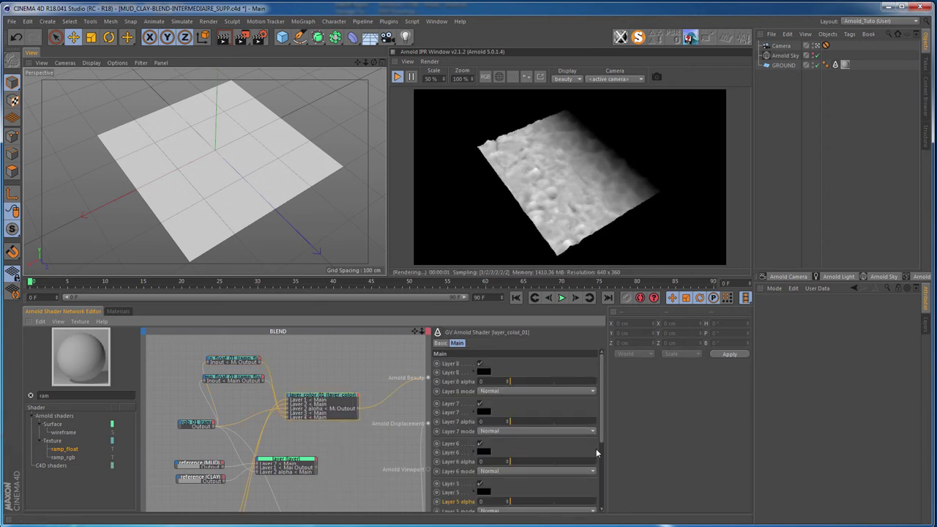
pyautogui.scroll(-3, 586, 451)
pyautogui.click(490, 440)
pyautogui.click(513, 302)
# - Reposition the layer_color_01 node and reselect it to check its inputs
pyautogui.moveTo(292, 387); pyautogui.dragTo(249, 351, button='middle')
pyautogui.click(239, 436)
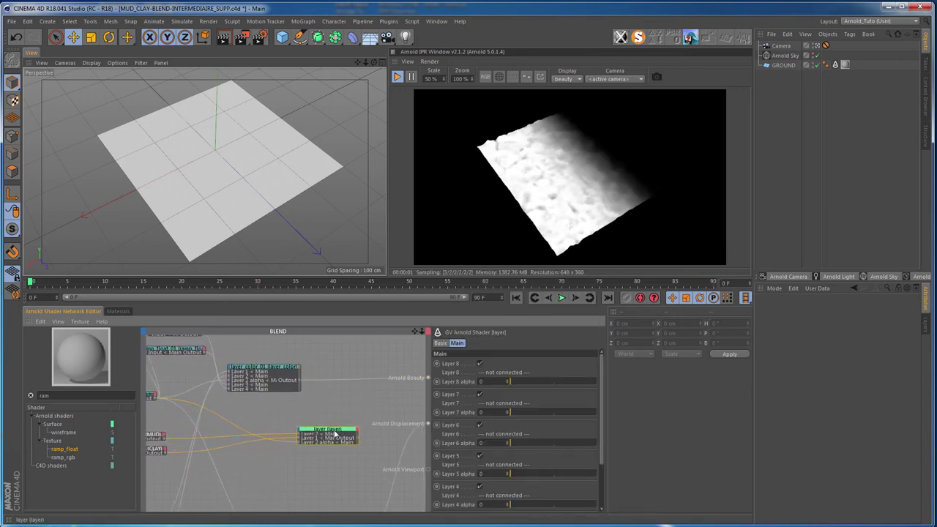
pyautogui.moveTo(239, 435); pyautogui.dragTo(305, 435)
pyautogui.moveTo(304, 435); pyautogui.dragTo(328, 407, button='middle')
pyautogui.click(293, 447)
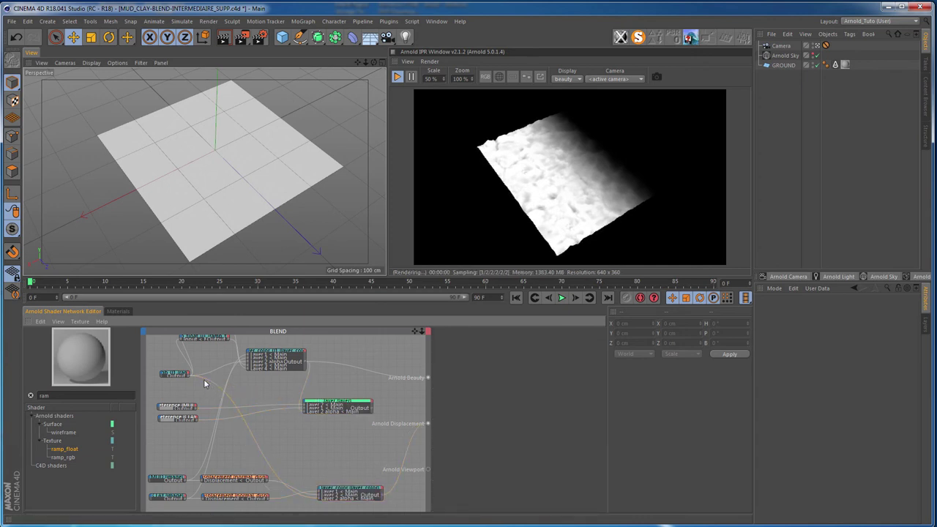
pyautogui.click(335, 408)
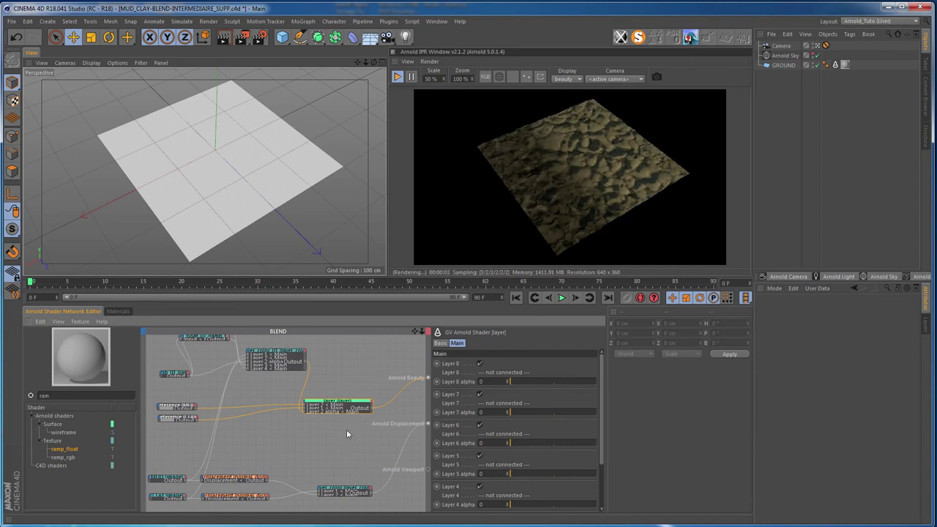
# - Inspect the CLAY shader network, then load the BLEND material's network
pyautogui.click(117, 311)
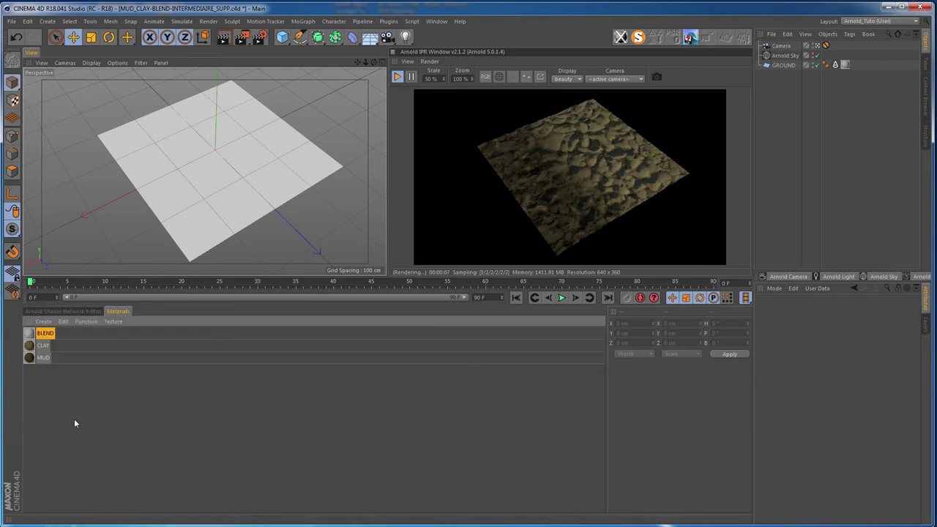
pyautogui.click(42, 345)
pyautogui.click(63, 311)
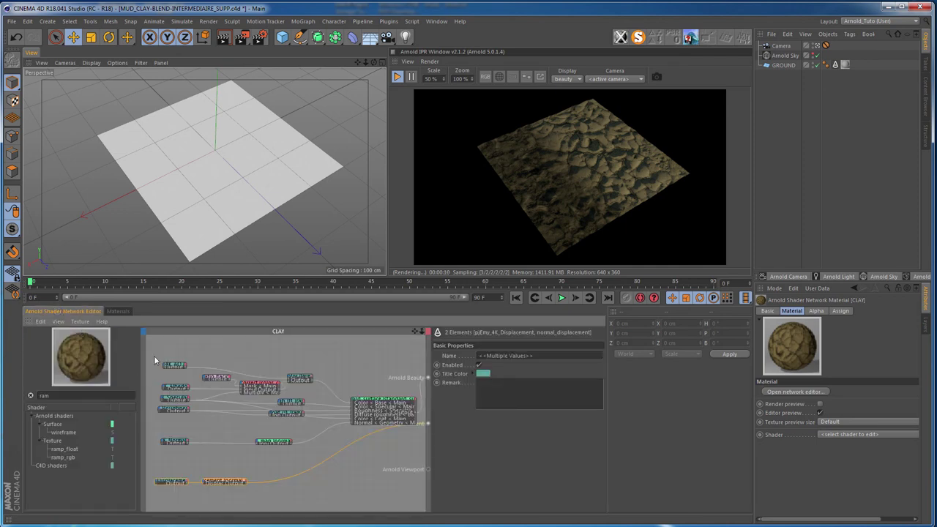
pyautogui.click(174, 364)
pyautogui.click(118, 311)
pyautogui.click(44, 334)
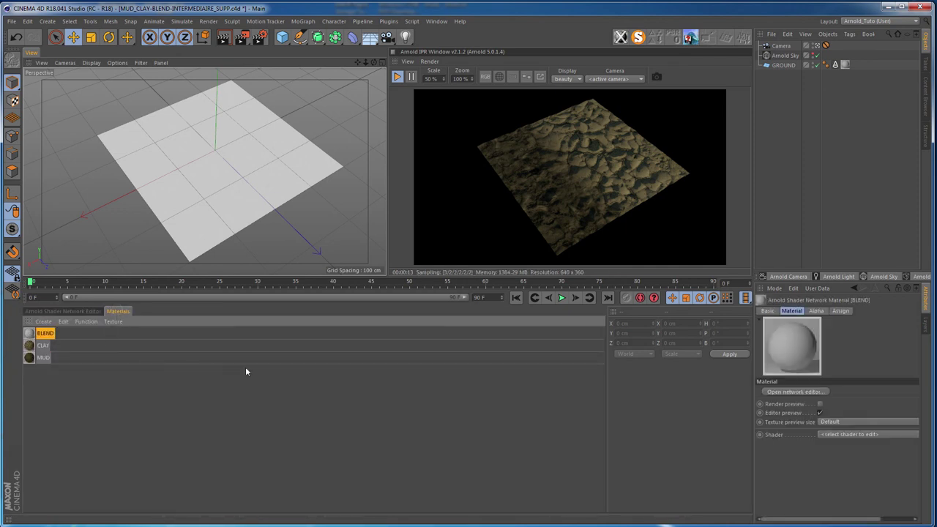
pyautogui.click(62, 311)
# - Move the 4K_AO image node aside and connect it as Layer 5 of layer_color_01
pyautogui.moveTo(256, 360); pyautogui.dragTo(277, 380, button='middle')
pyautogui.click(265, 419)
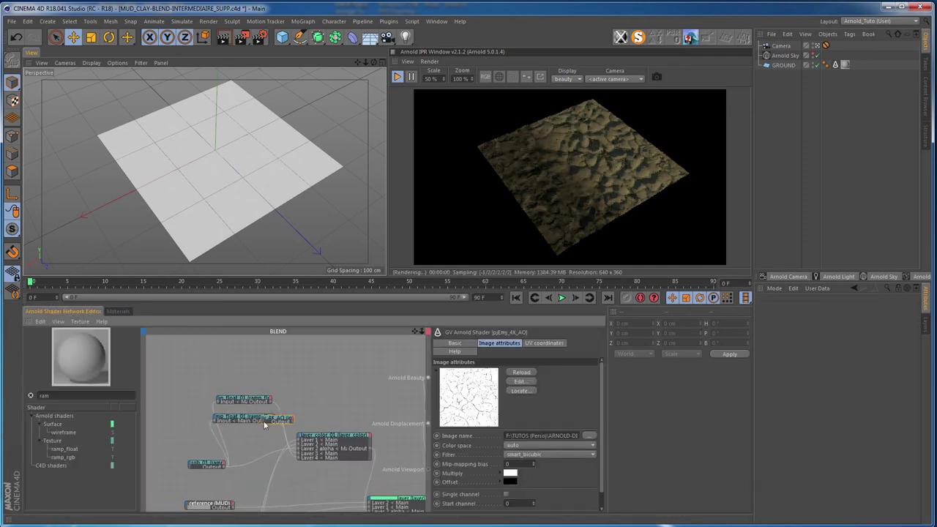
pyautogui.moveTo(265, 419); pyautogui.dragTo(235, 376)
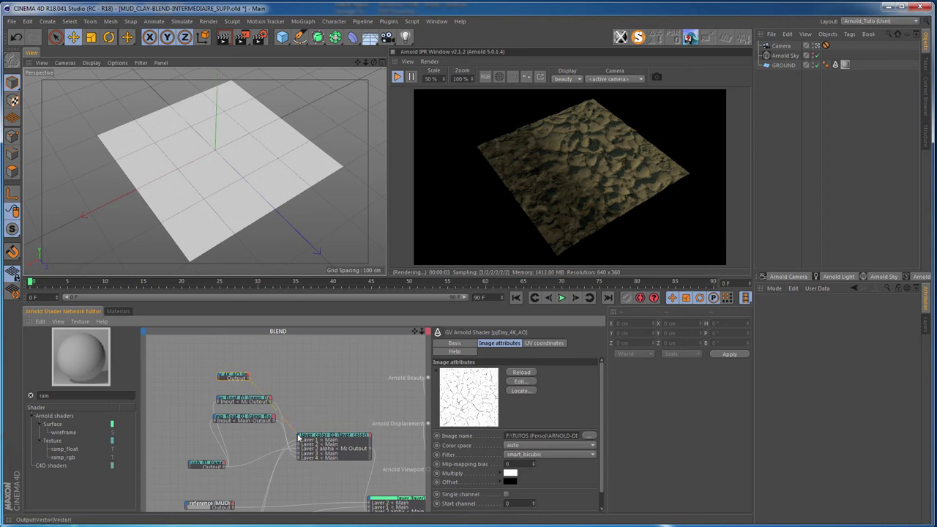
pyautogui.rightClick(326, 434)
pyautogui.click(346, 504)
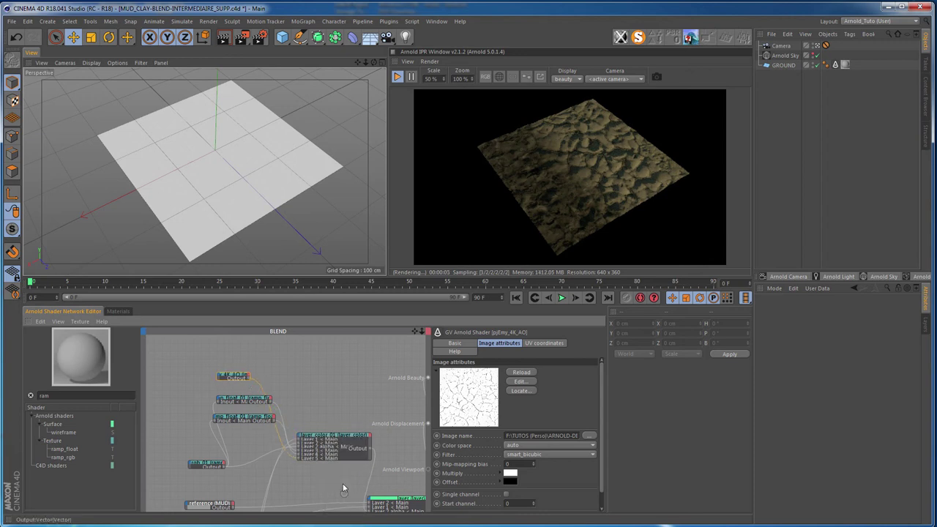
# - Set Layer 5 alpha to 1 and change its blend mode
pyautogui.click(330, 436)
pyautogui.write('1')
pyautogui.press('Return')
pyautogui.click(487, 502)
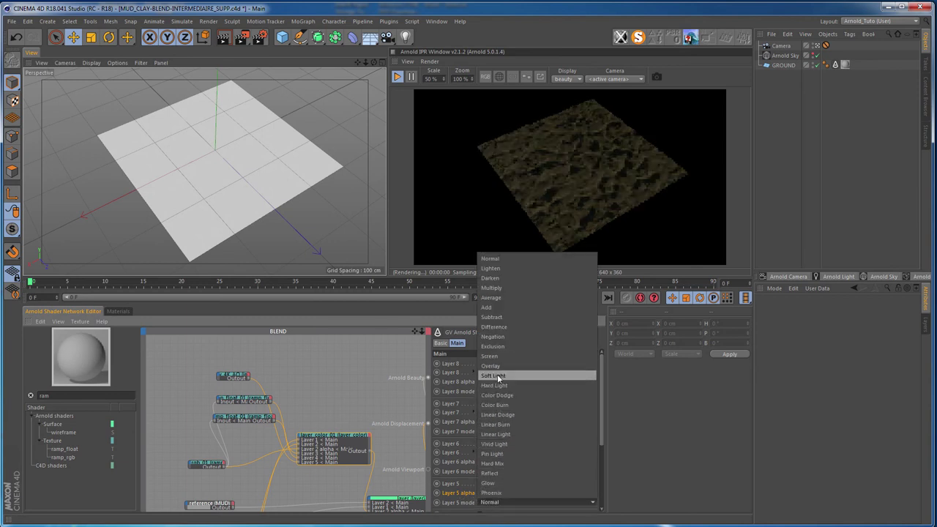
pyautogui.click(492, 366)
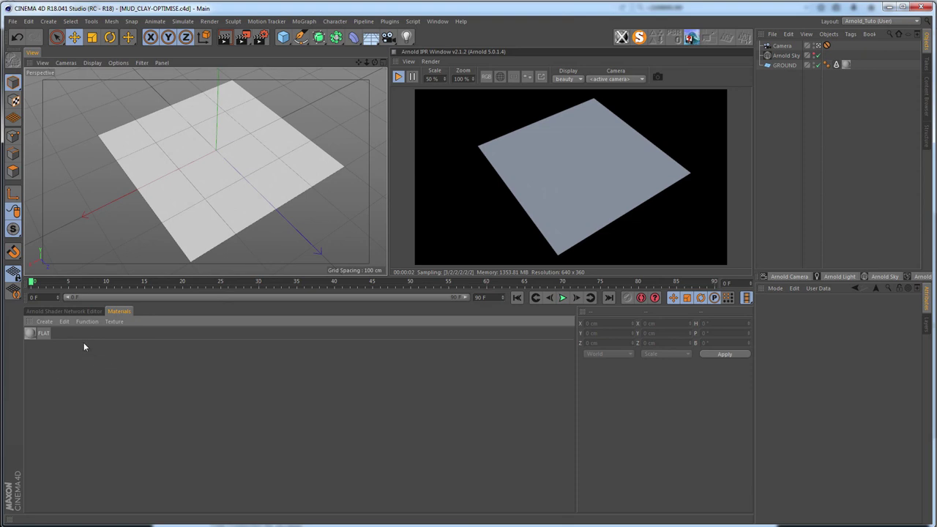
# - Add a utility shader to the FLAT material with flat shading and polygon wireframe colour mode
pyautogui.click(67, 312)
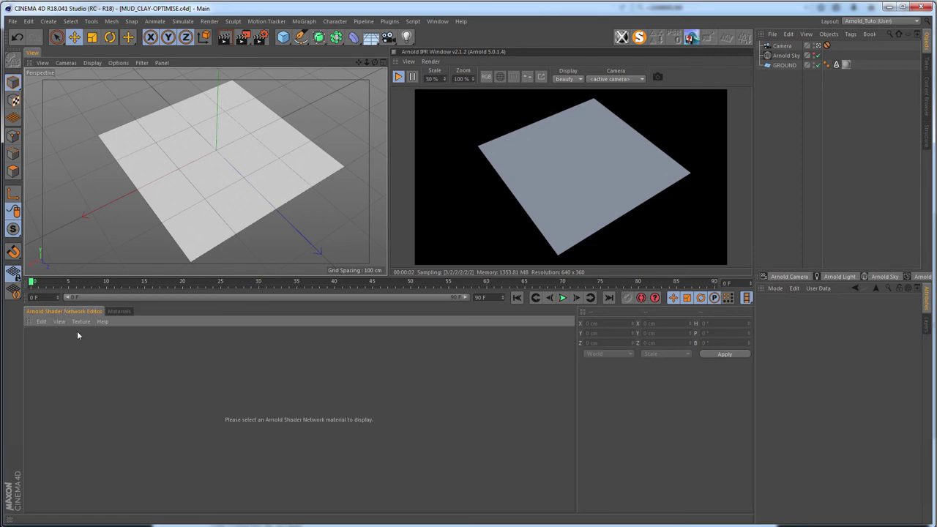
pyautogui.click(32, 333)
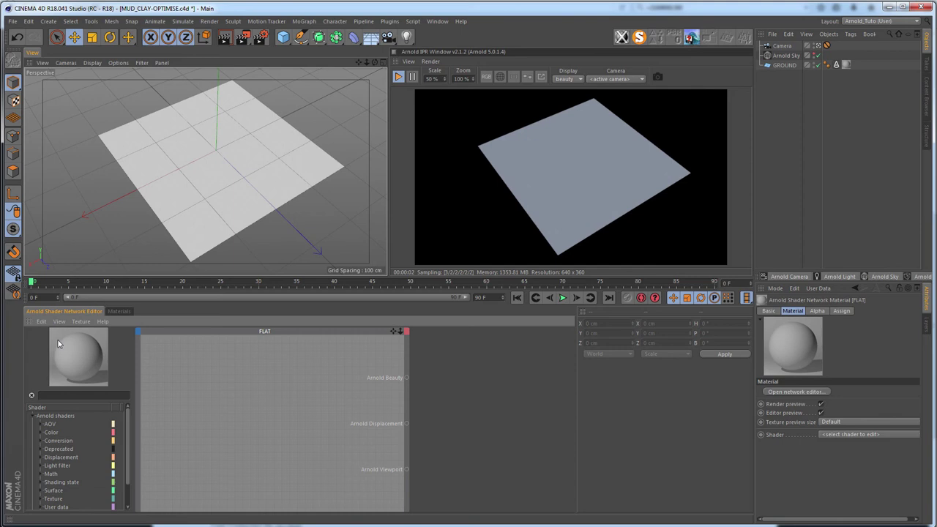
pyautogui.write('uti')
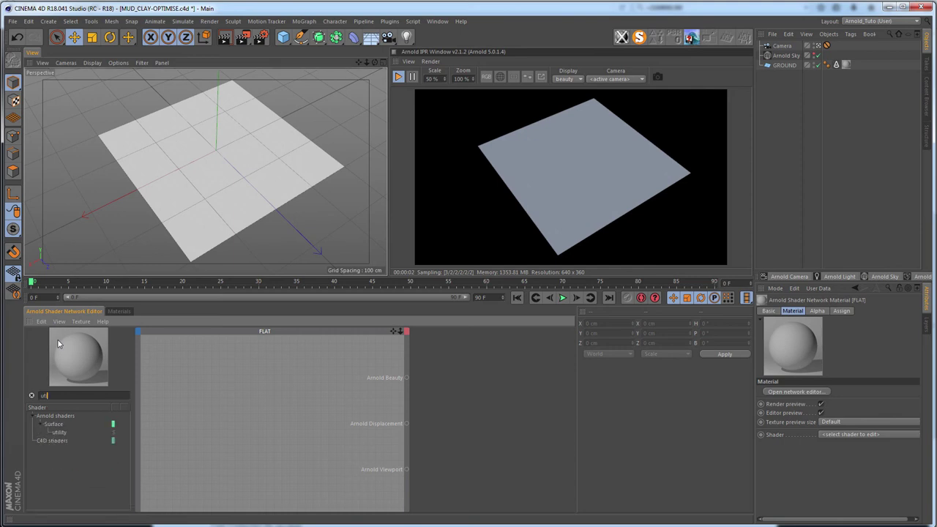
pyautogui.press('Return')
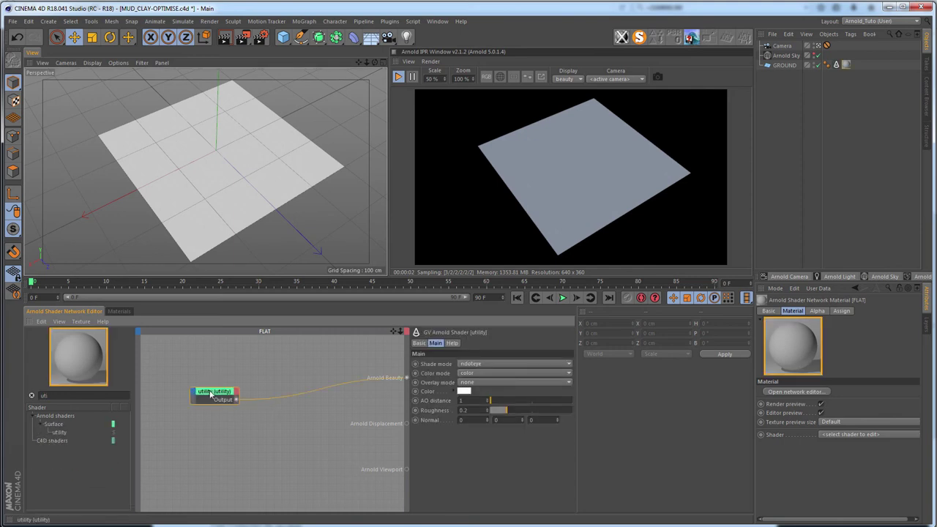
pyautogui.moveTo(213, 395); pyautogui.dragTo(252, 376)
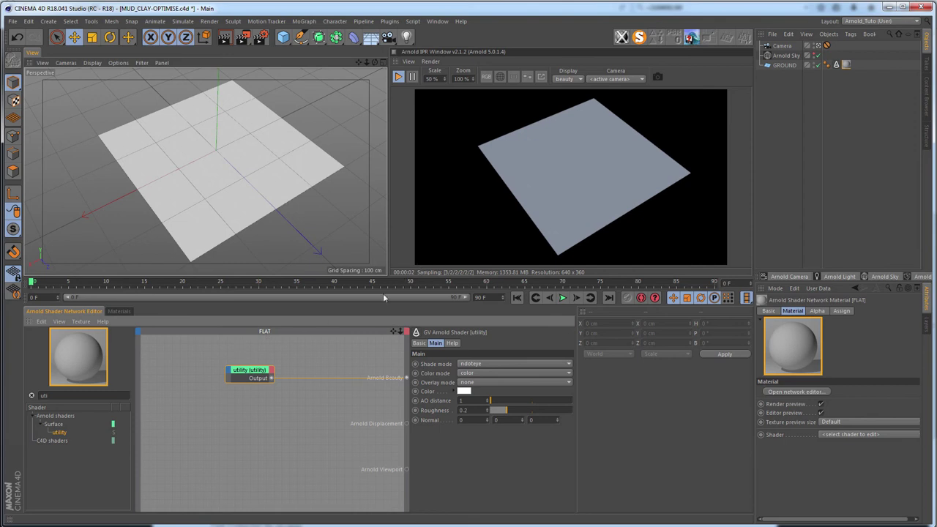
pyautogui.click(470, 368)
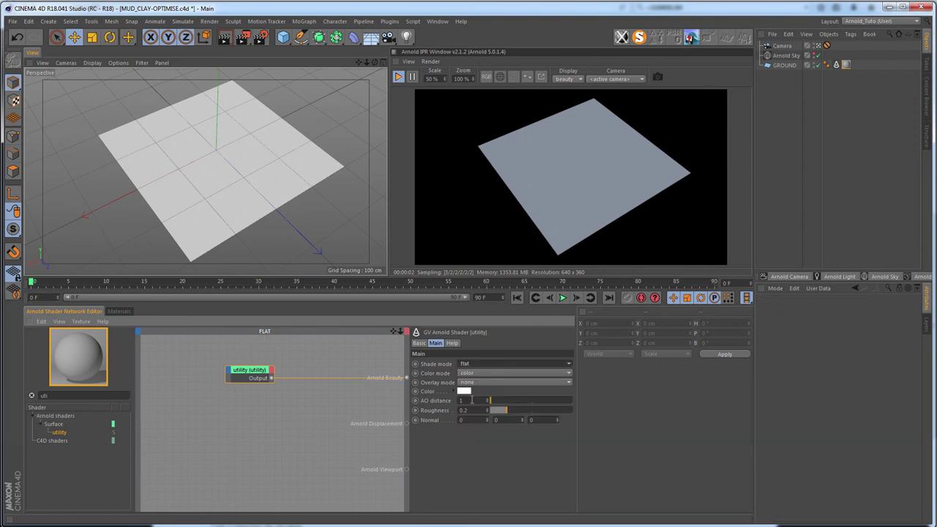
pyautogui.click(469, 374)
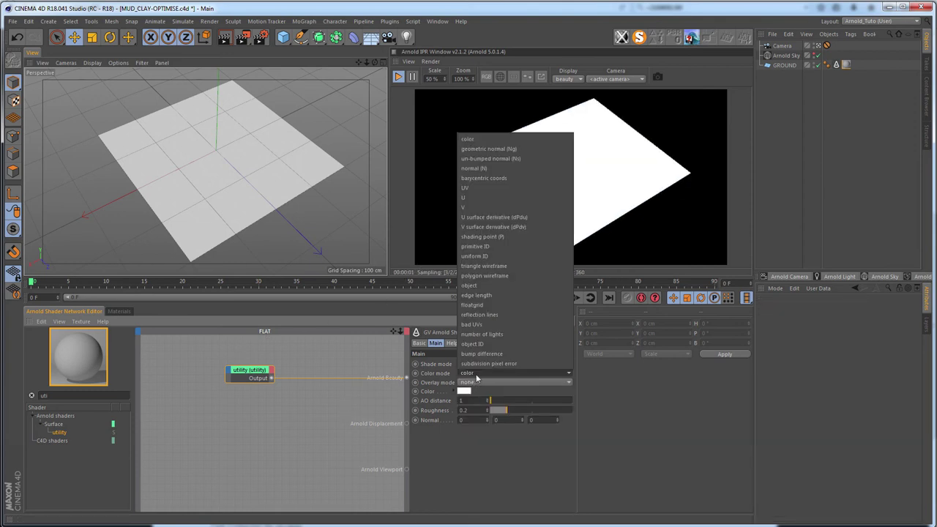
pyautogui.click(496, 276)
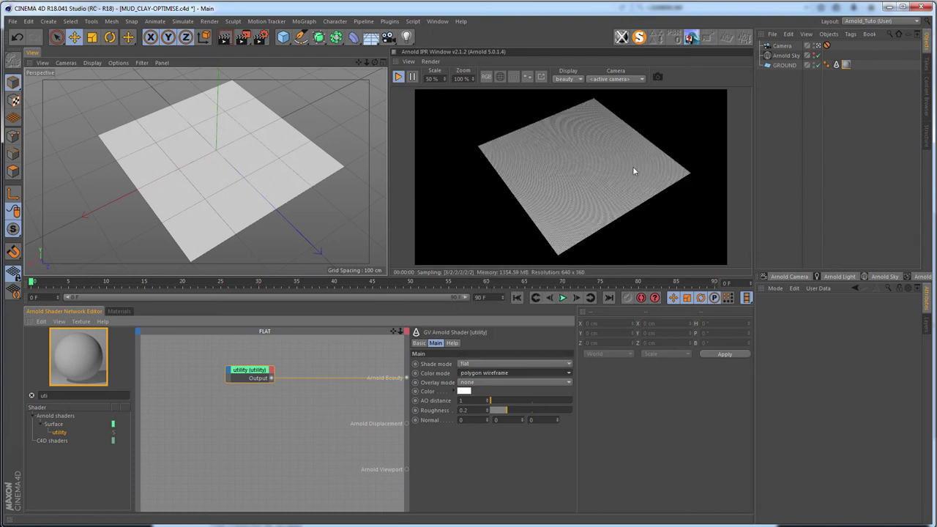
# - Move the camera close to the ground and set GROUND's subdivision iterations to 3
pyautogui.click(827, 46)
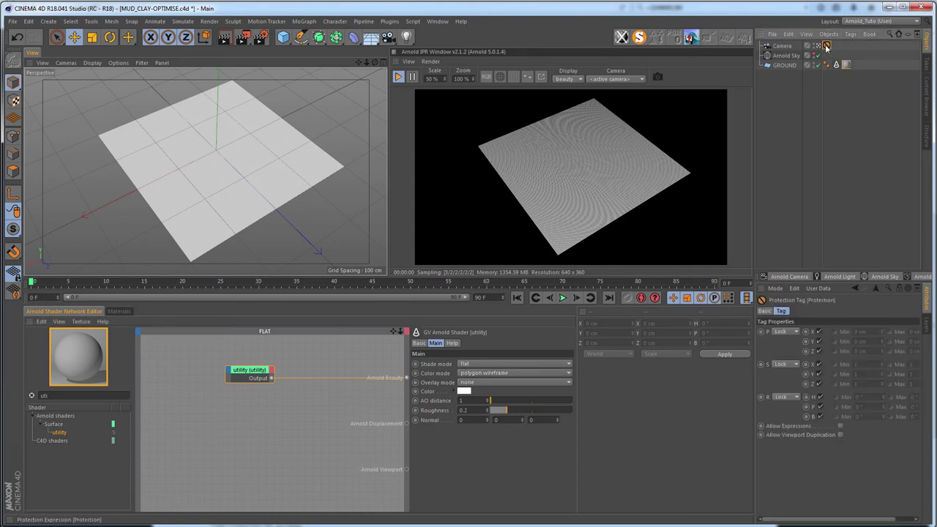
pyautogui.moveTo(237, 167)
pyautogui.keyDown('alt'); pyautogui.mouseDown(button='right')
pyautogui.moveTo(315, 151)
pyautogui.moveTo(273, 176)
pyautogui.mouseUp(button='right'); pyautogui.keyUp('alt')
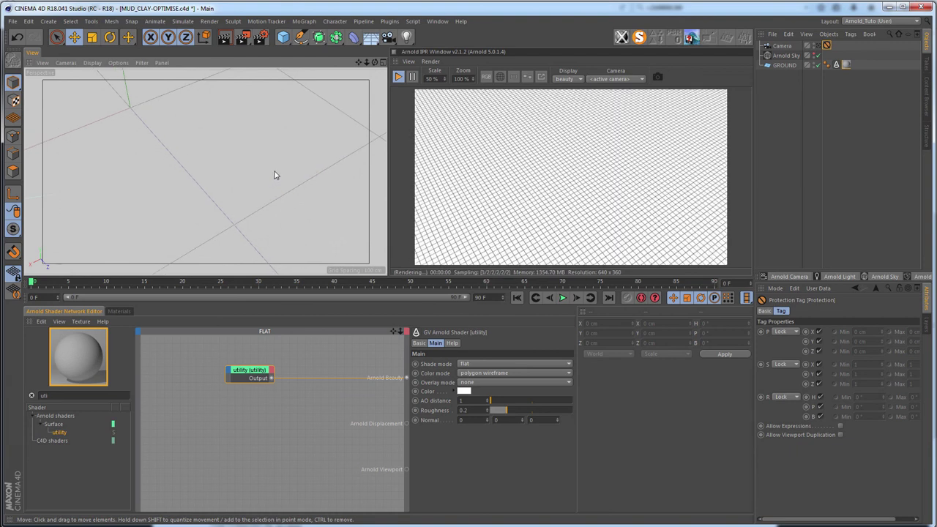
pyautogui.click(835, 65)
pyautogui.click(846, 311)
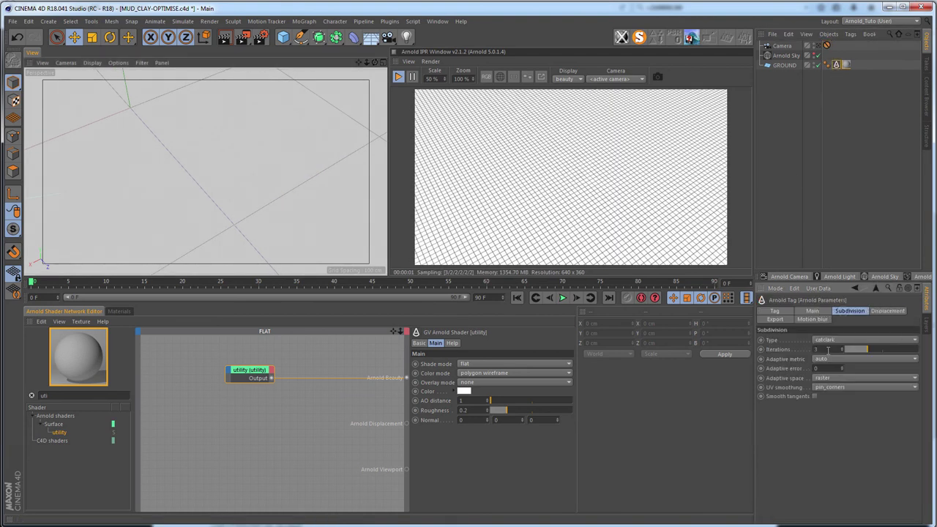
pyautogui.moveTo(863, 350); pyautogui.dragTo(825, 349)
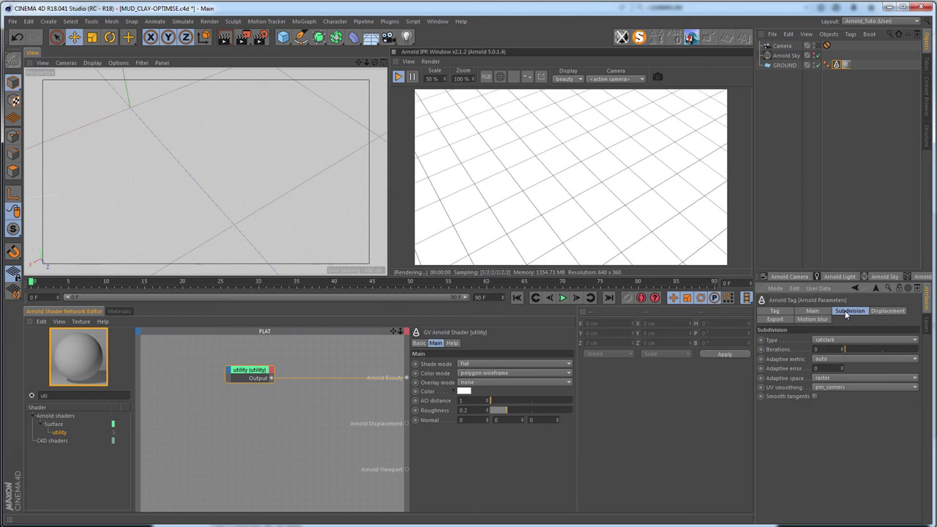
pyautogui.write('2')
pyautogui.press('Return')
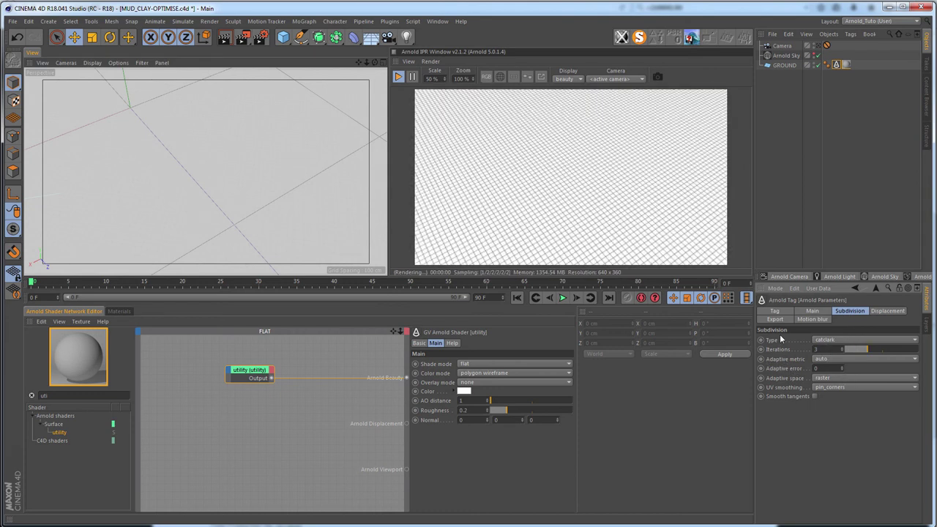
# - Keep the adaptive metric on auto and set the adaptive error to 5
pyautogui.click(825, 46)
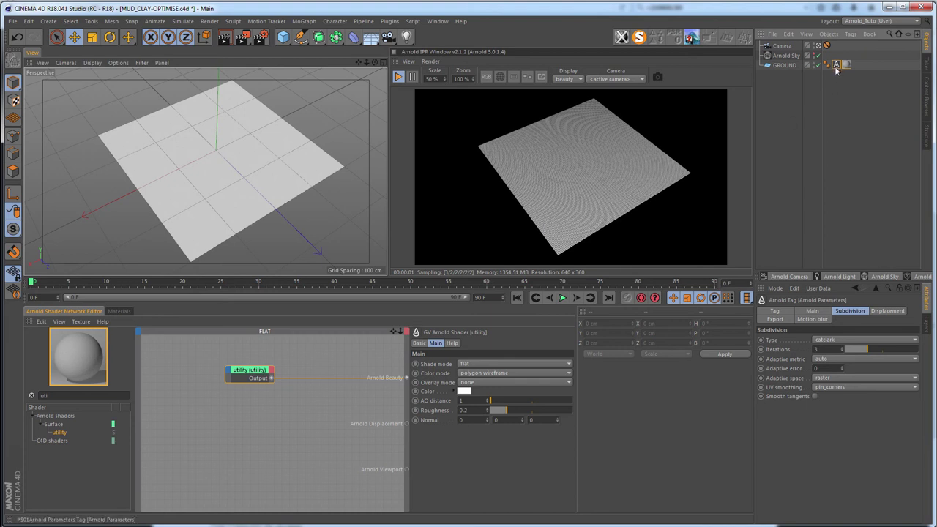
pyautogui.click(823, 361)
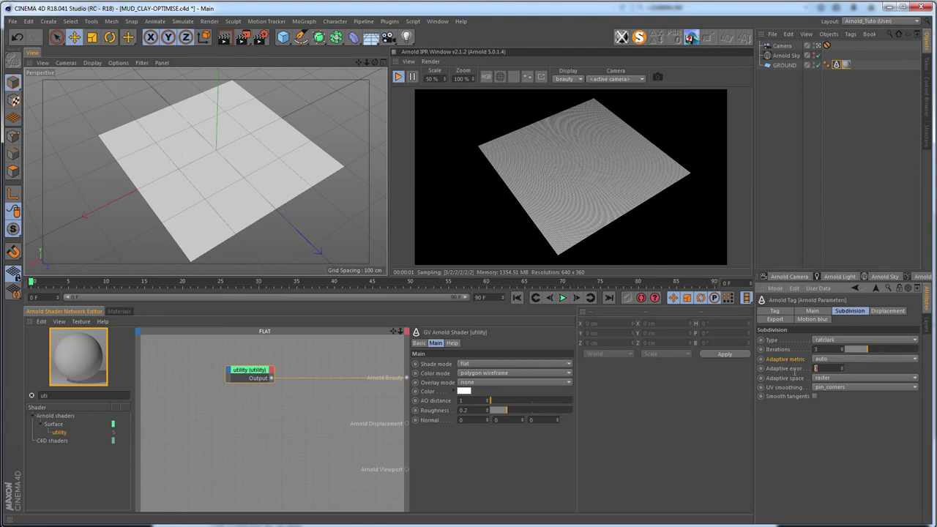
pyautogui.write('0')
pyautogui.press('Return')
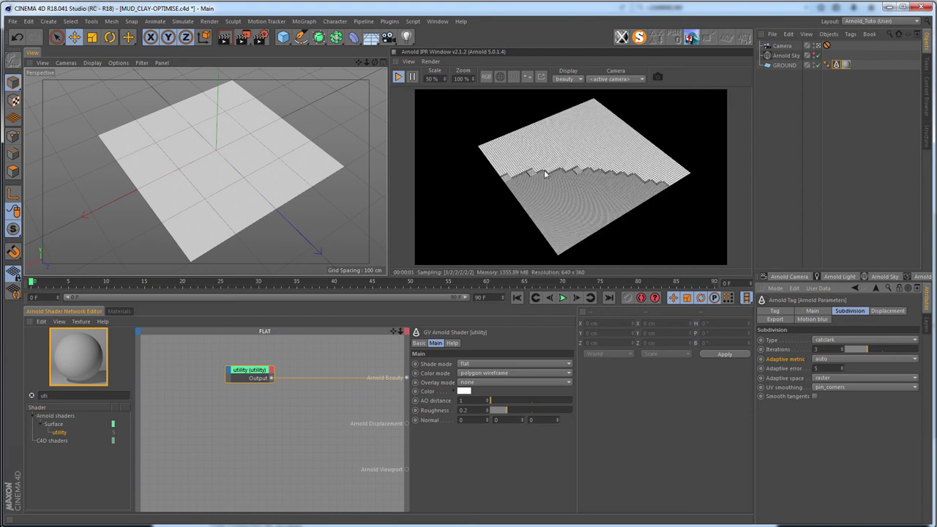
# - Delete the camera's protection tag and orbit to a lower, closer view of the plane
pyautogui.click(828, 46)
pyautogui.press('Delete')
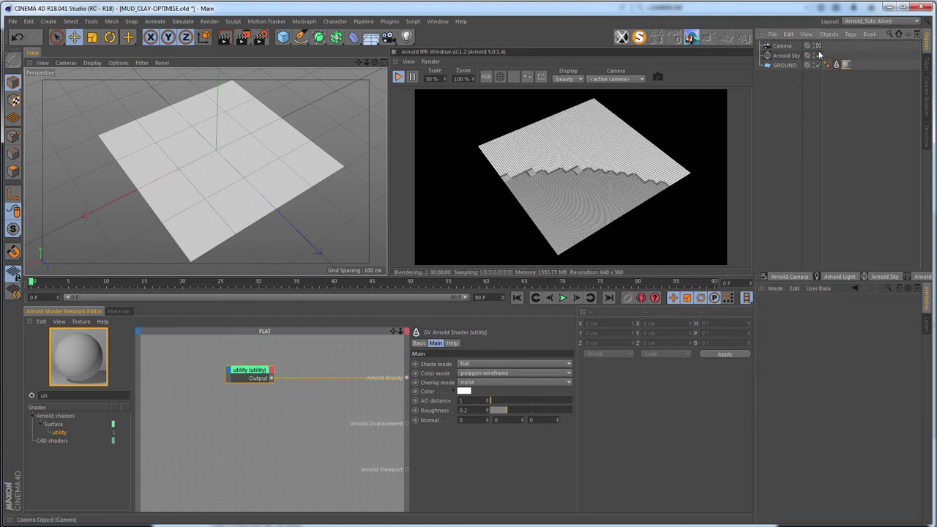
pyautogui.press('alt')
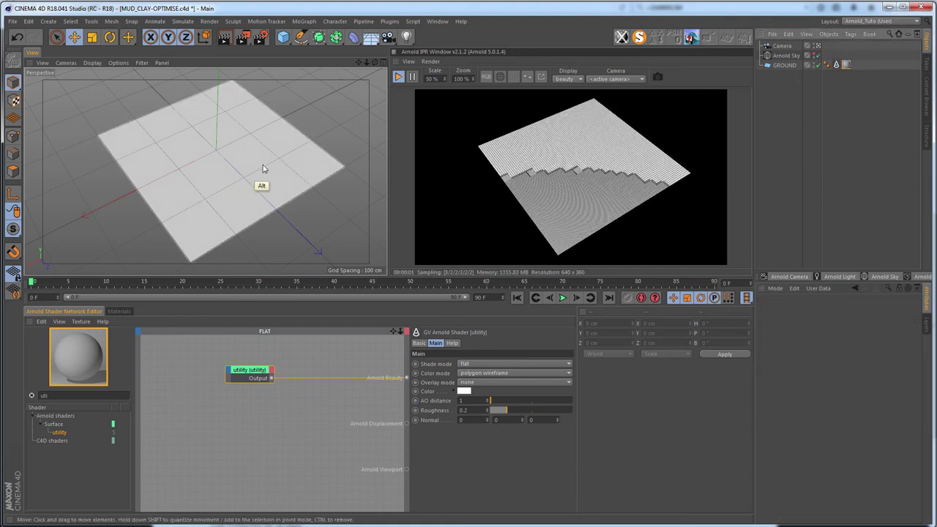
pyautogui.moveTo(255, 168)
pyautogui.keyDown('alt'); pyautogui.mouseDown()
pyautogui.moveTo(236, 173)
pyautogui.moveTo(230, 153)
pyautogui.moveTo(222, 157)
pyautogui.moveTo(251, 164)
pyautogui.moveTo(242, 156)
pyautogui.mouseUp(); pyautogui.keyUp('alt')
# - Restart the Arnold IPR render with the whole plane framed in view
pyautogui.click(397, 79)
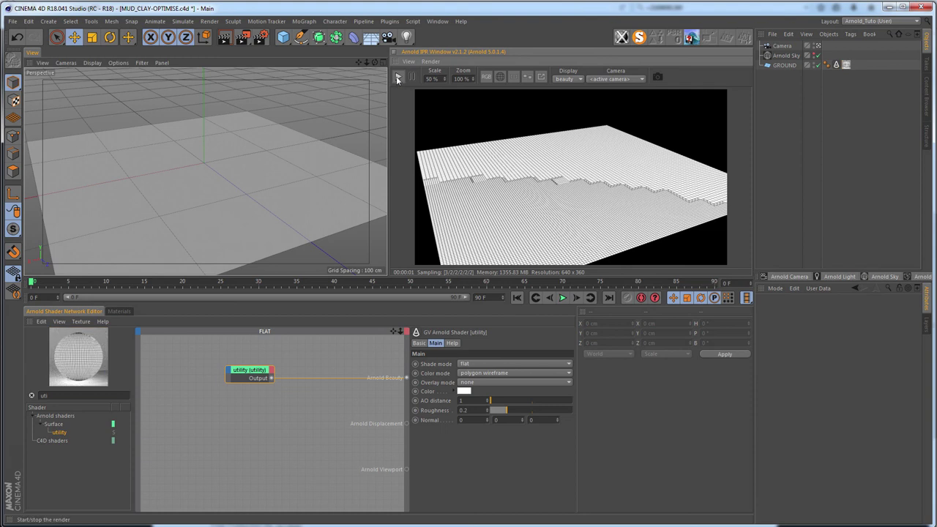
pyautogui.click(396, 79)
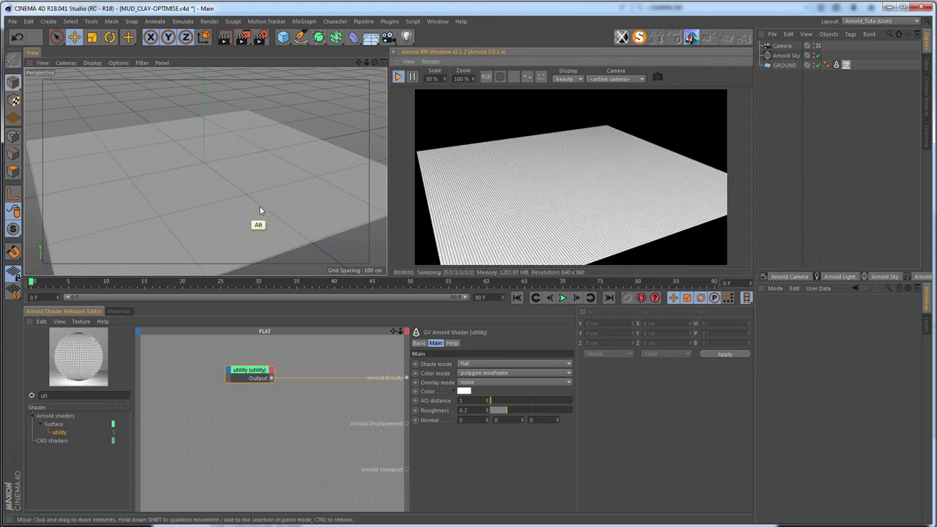
pyautogui.keyDown('alt'); pyautogui.moveTo(259, 213); pyautogui.dragTo(256, 232); pyautogui.keyUp('alt')
pyautogui.keyDown('alt'); pyautogui.moveTo(256, 231); pyautogui.dragTo(237, 202, button='right'); pyautogui.keyUp('alt')
pyautogui.keyDown('alt'); pyautogui.moveTo(236, 202); pyautogui.dragTo(395, 101); pyautogui.keyUp('alt')
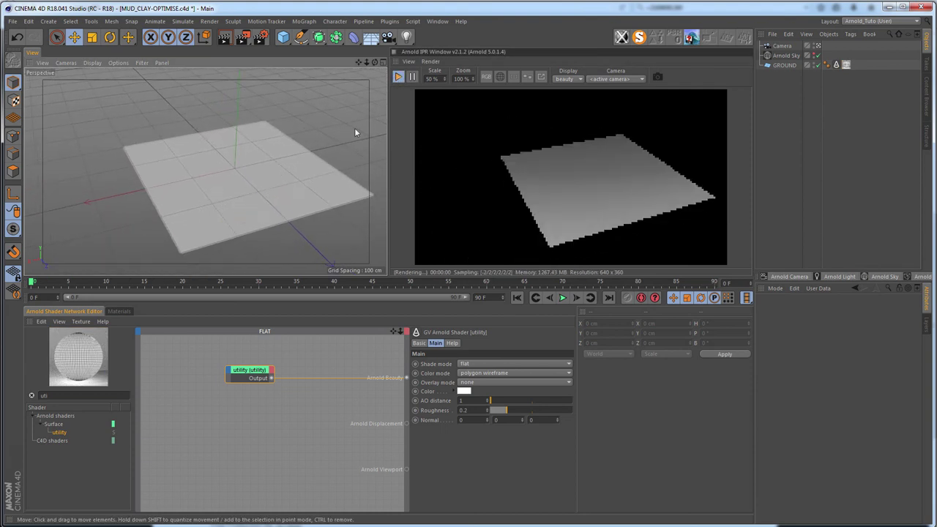
pyautogui.click(398, 77)
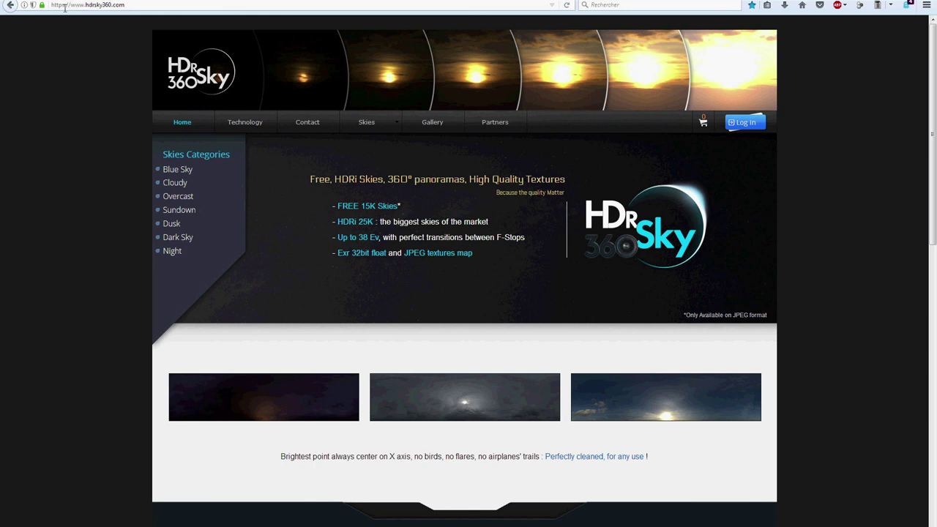
# - Scroll to HDRSky360's 3D Scenes Rendered section and enlarge the first beach render
pyautogui.scroll(-2, 90, 168)
pyautogui.scroll(-4, 85, 176)
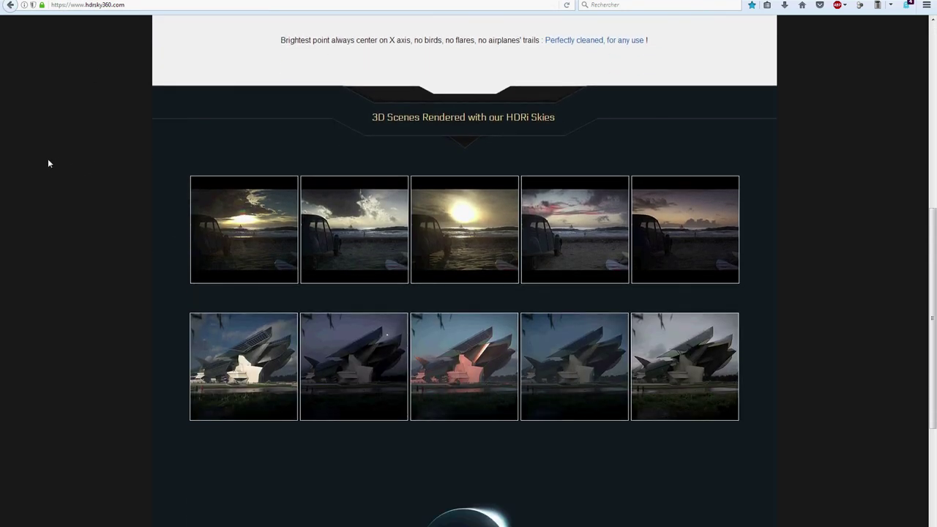
pyautogui.click(227, 245)
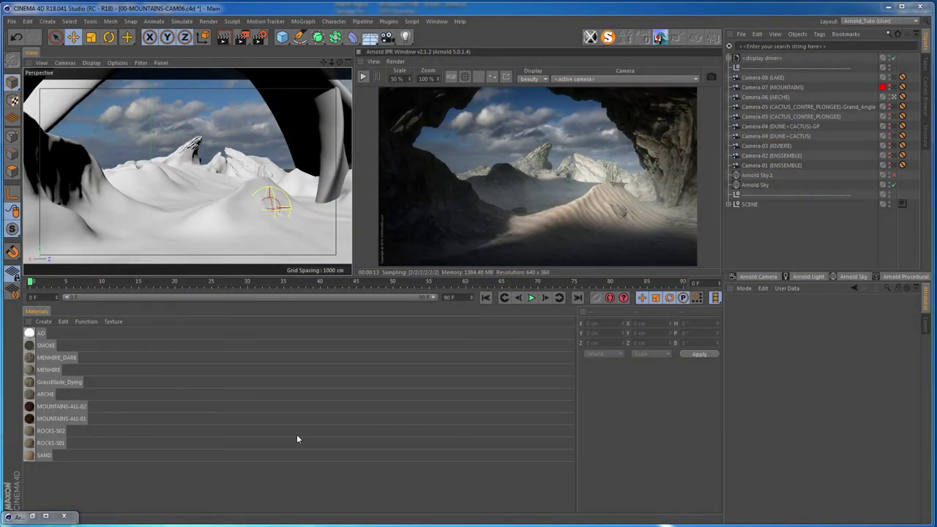
# - Open MOUNTAINS-ALL-01 in the Arnold Shader Network Editor and select its displacement branch
pyautogui.doubleClick(51, 419)
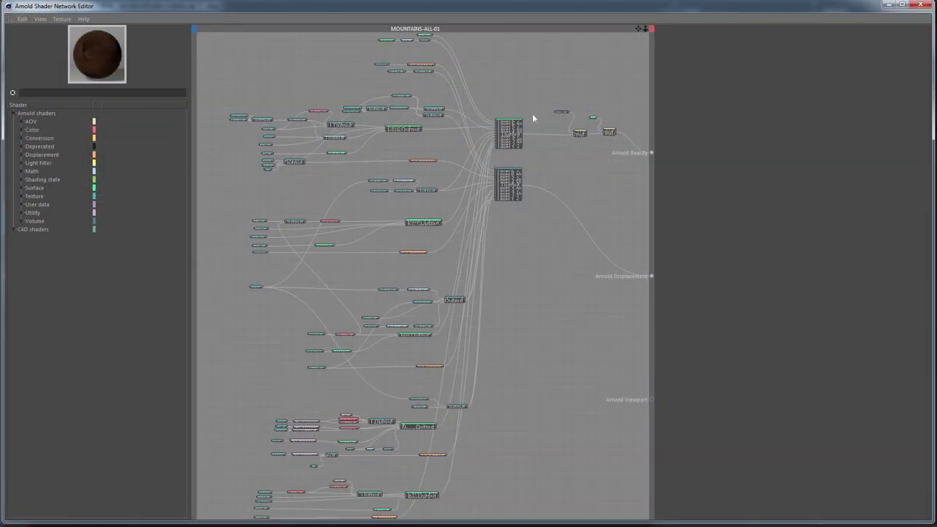
pyautogui.click(521, 125)
pyautogui.click(514, 197)
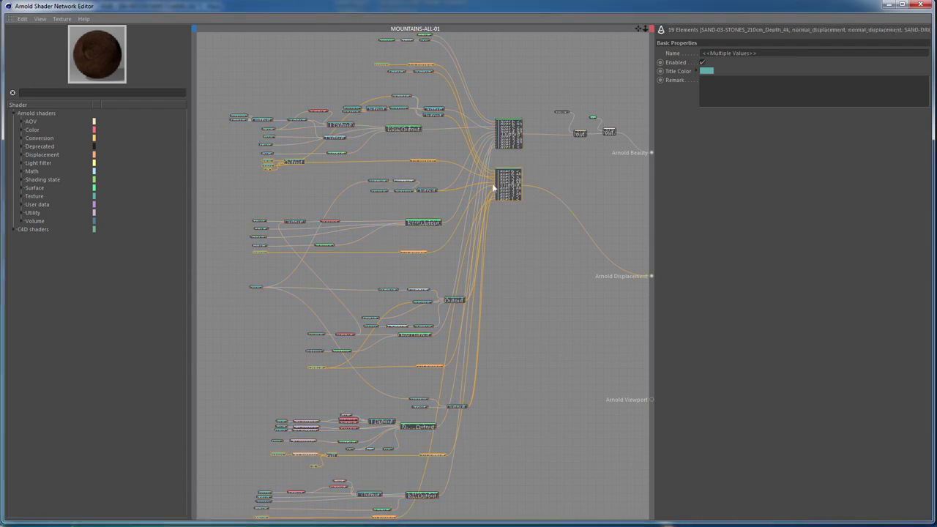